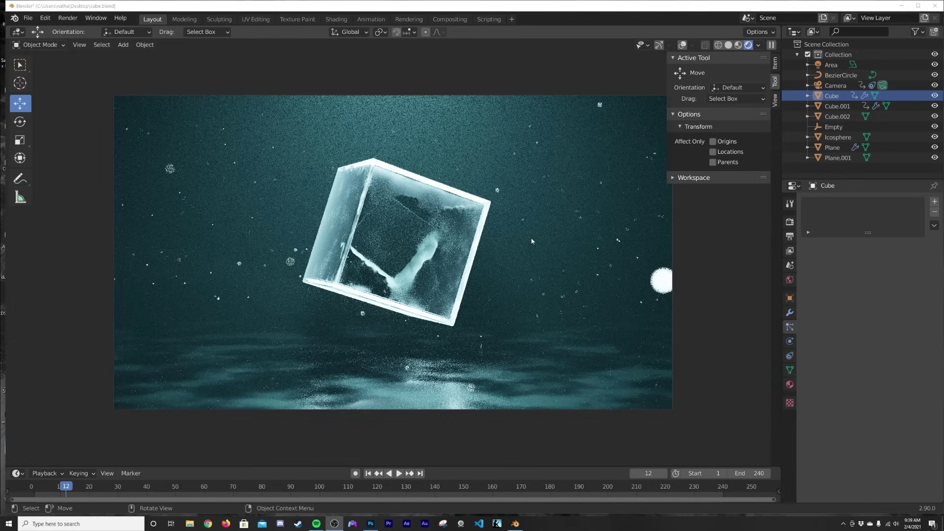
Examine the finished ice cube scene from the camera view and from free viewing angles around the cube
{"action": "middle_click_drag", "start_coordinate": [532, 241], "coordinate": [454, 250]}
{"action": "scroll", "coordinate": [418, 254], "scroll_direction": "up", "scroll_amount": 3}
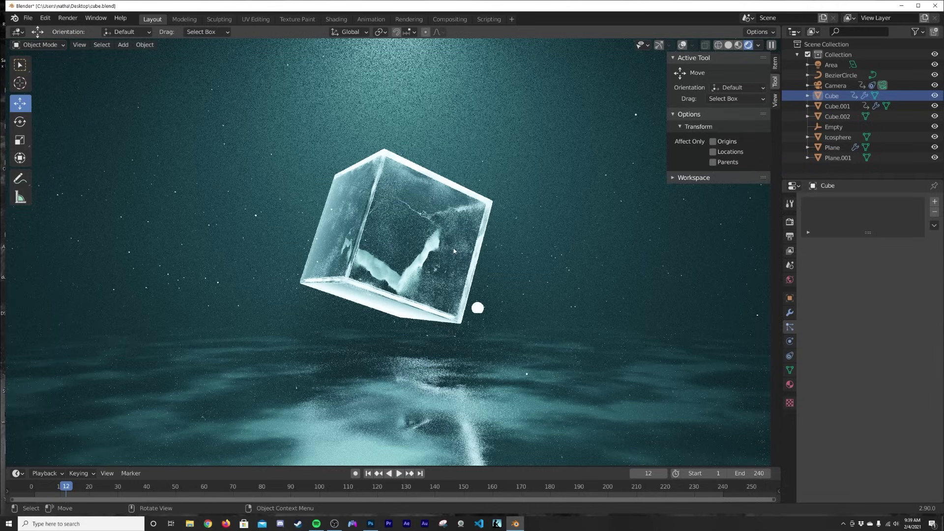
{"action": "middle_click_drag", "start_coordinate": [468, 313], "coordinate": [462, 305]}
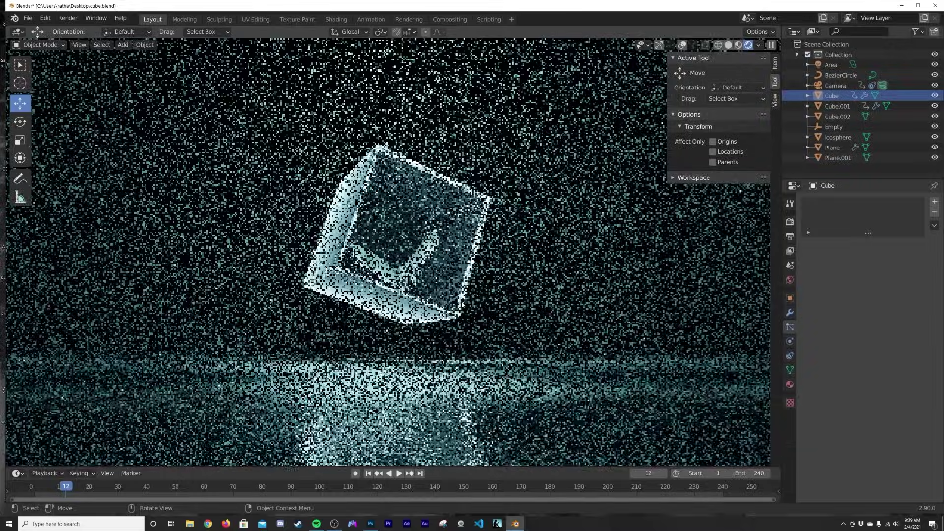
{"action": "key", "text": "KP_0"}
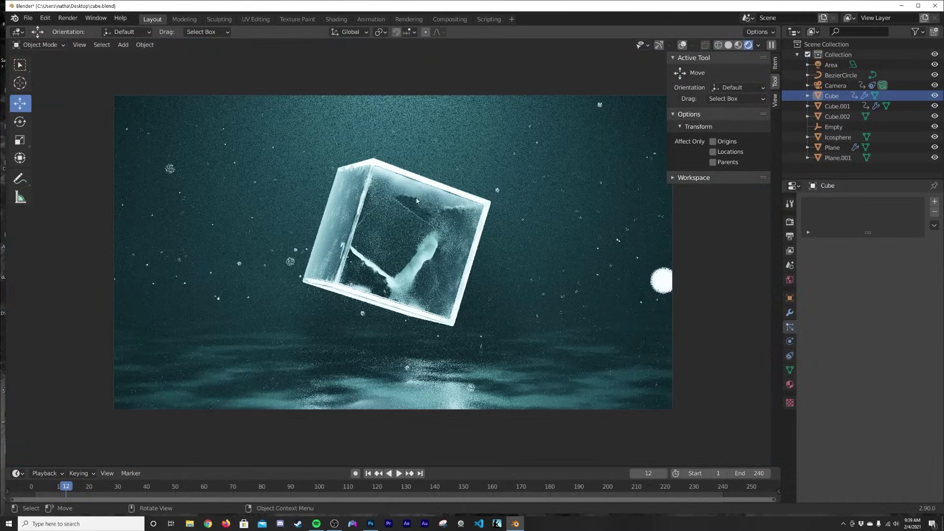
{"action": "key", "text": "KP_0"}
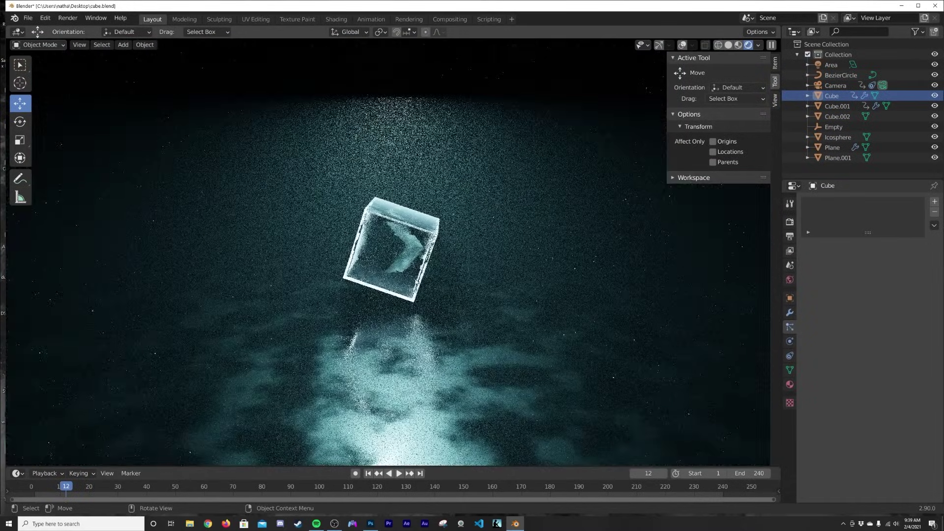
{"action": "scroll", "coordinate": [425, 293], "scroll_direction": "up", "scroll_amount": 5}
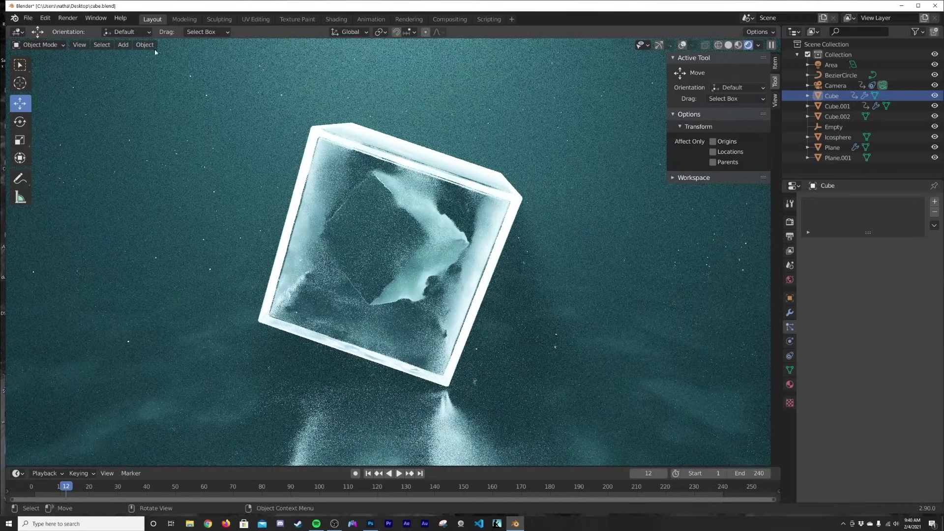
Start a new file without saving the changes to the finished cube scene
{"action": "left_click", "coordinate": [39, 23]}
{"action": "mouse_move", "coordinate": [26, 19]}
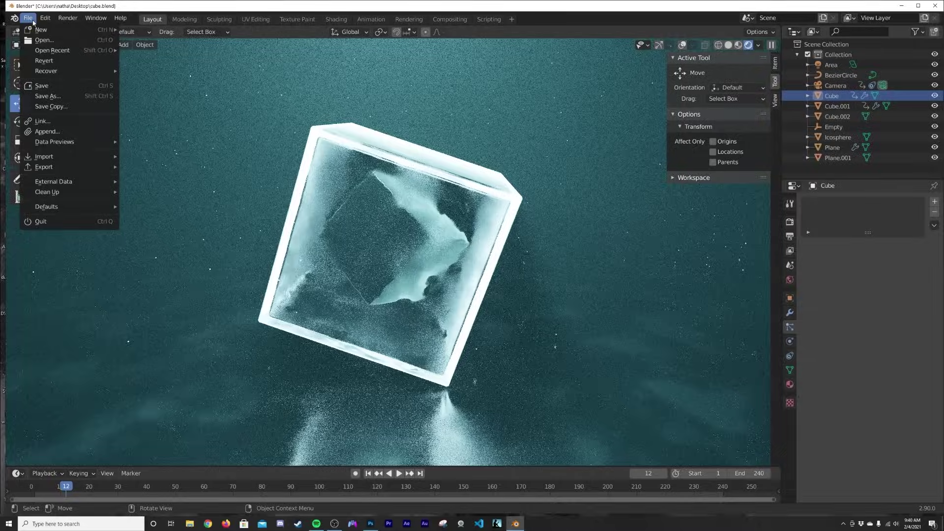
{"action": "left_click", "coordinate": [139, 32]}
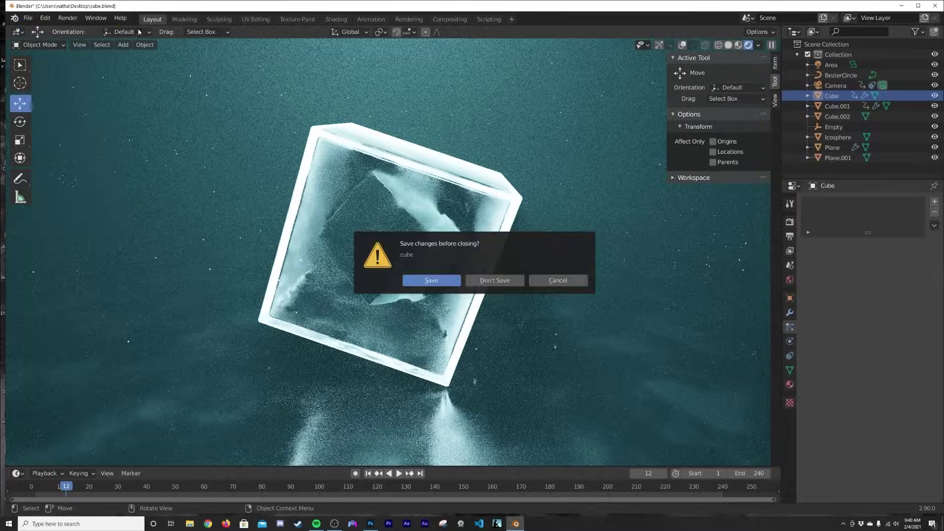
{"action": "left_click", "coordinate": [506, 281]}
Set the render engine to Cycles with GPU Compute as the device
{"action": "left_click", "coordinate": [885, 203]}
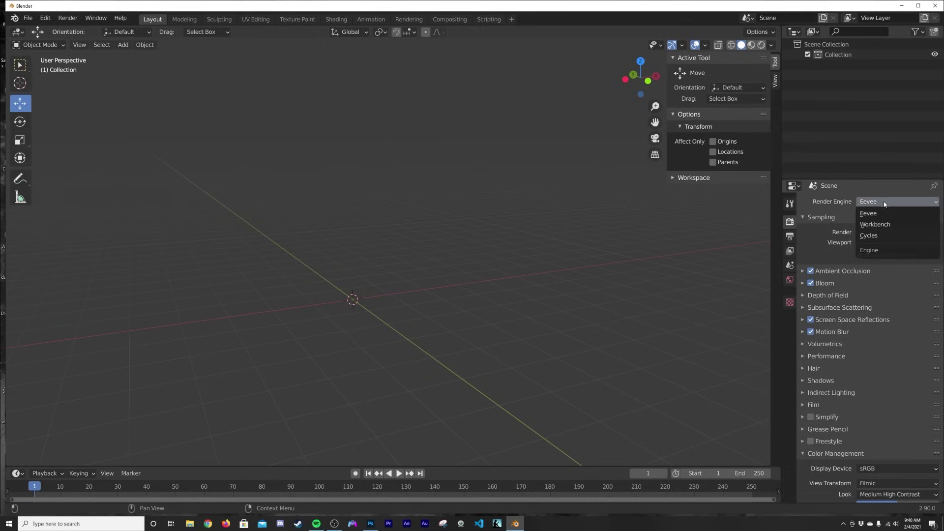
{"action": "left_click", "coordinate": [883, 234]}
{"action": "left_click", "coordinate": [882, 229]}
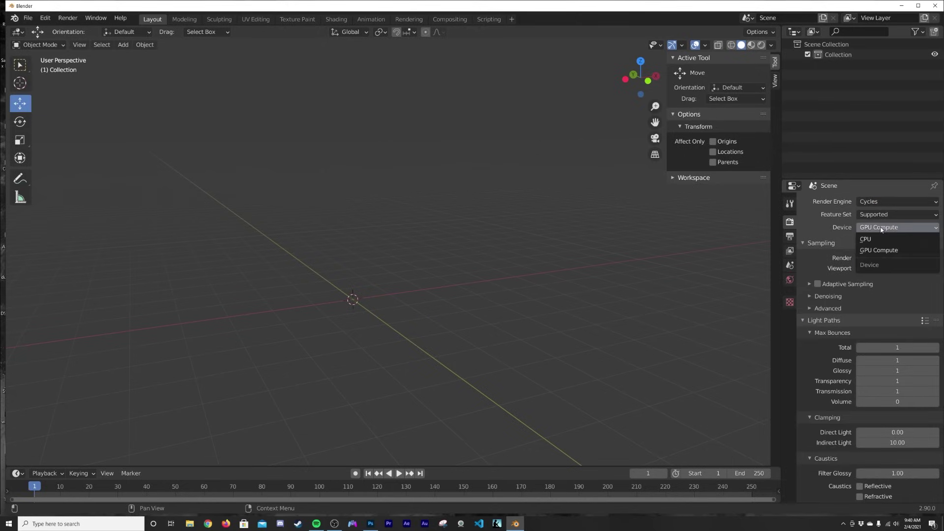
{"action": "left_click", "coordinate": [878, 231]}
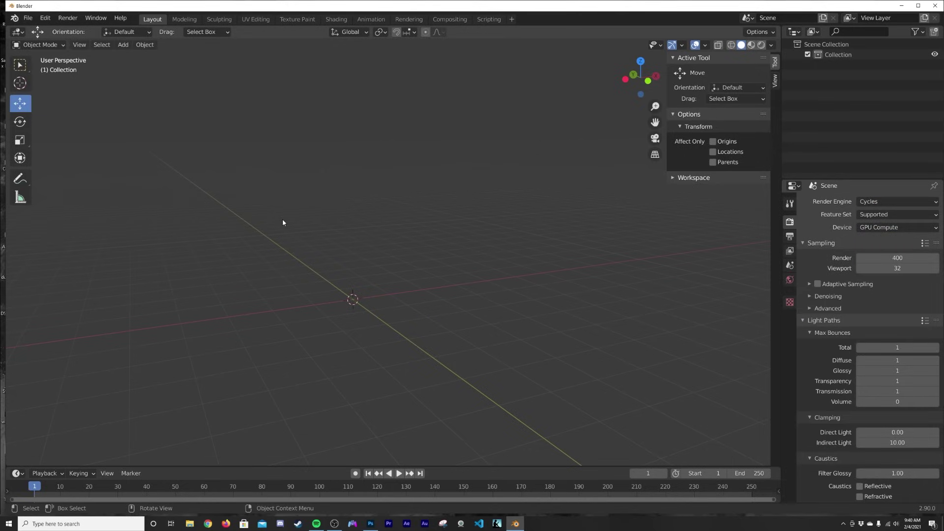
Add a plane at the origin, scale it up by 8 and apply its scale
{"action": "middle_click_drag", "start_coordinate": [507, 281], "coordinate": [383, 256]}
{"action": "key", "text": "shift+a"}
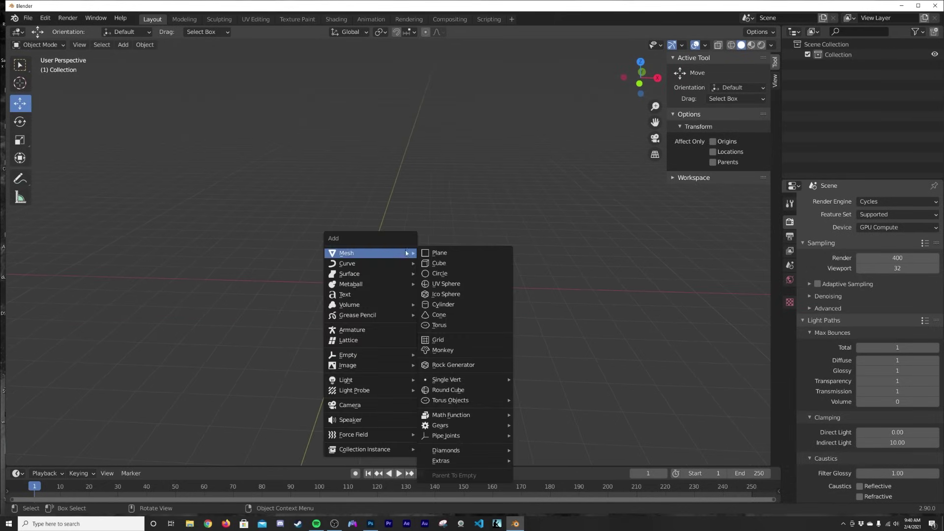
{"action": "left_click", "coordinate": [452, 253]}
{"action": "key", "text": "s"}
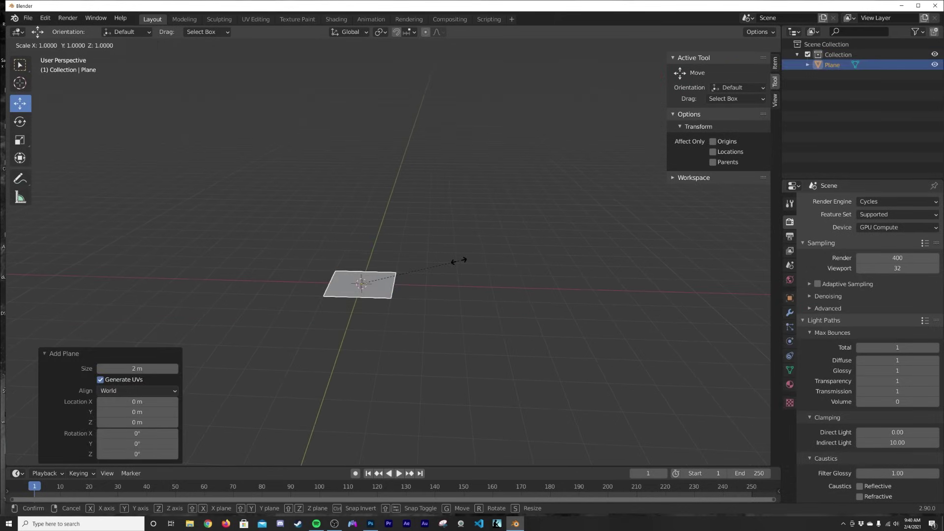
{"action": "key", "text": "8"}
{"action": "key", "text": "Return"}
{"action": "key", "text": "ctrl+a"}
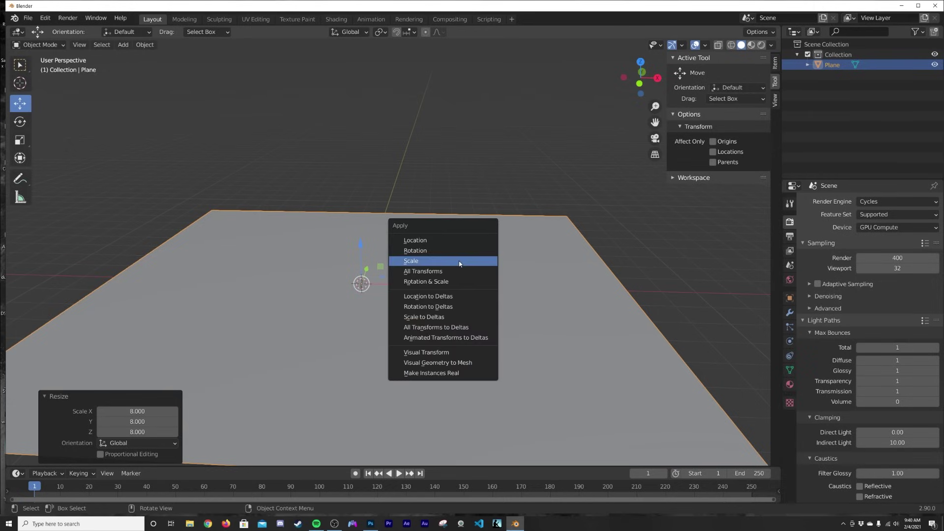
{"action": "left_click", "coordinate": [460, 261]}
{"action": "middle_click_drag", "start_coordinate": [460, 264], "coordinate": [454, 274]}
Add a cube and raise it 1 m along Z so it sits on the plane
{"action": "key", "text": "shift+a"}
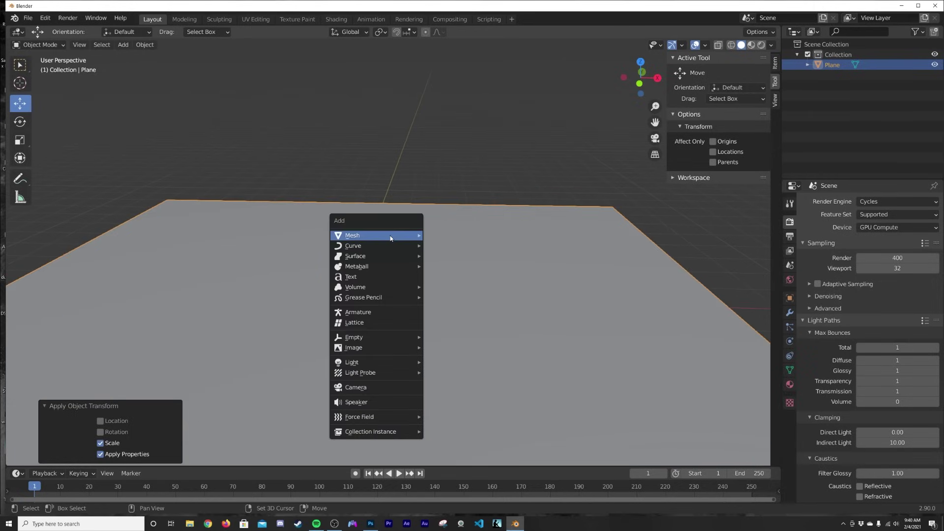
{"action": "mouse_move", "coordinate": [374, 236]}
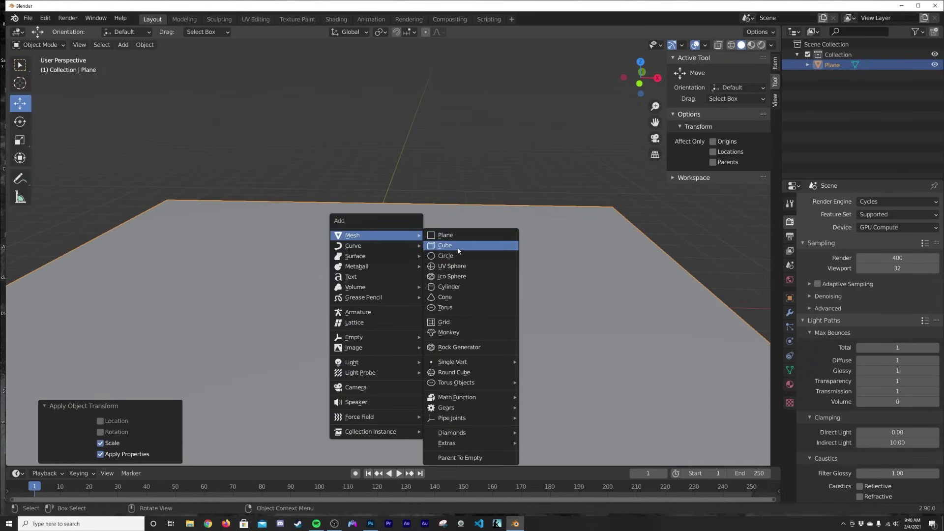
{"action": "left_click", "coordinate": [458, 248]}
Display the viewport in Material Preview shading
{"action": "key", "text": "z"}
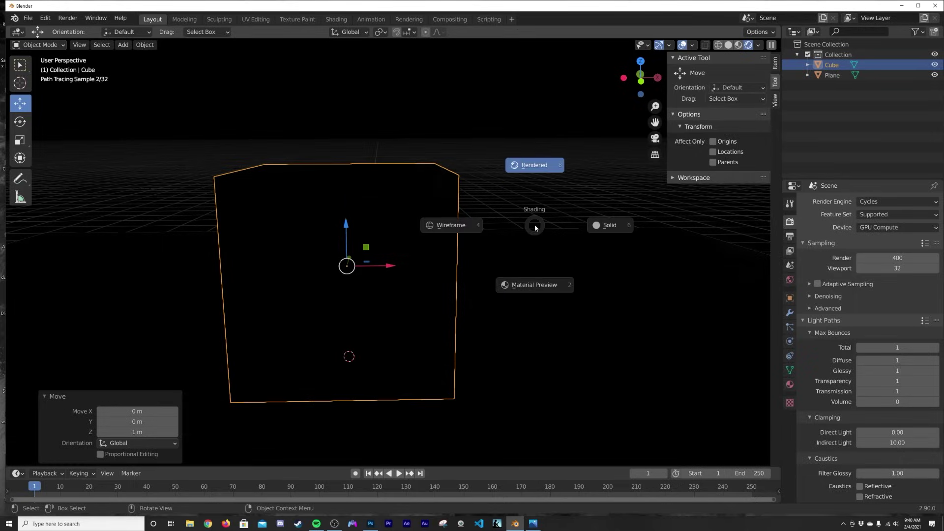
{"action": "left_click", "coordinate": [526, 291]}
{"action": "key", "text": "shift+z"}
{"action": "key", "text": "z"}
{"action": "left_click", "coordinate": [318, 378]}
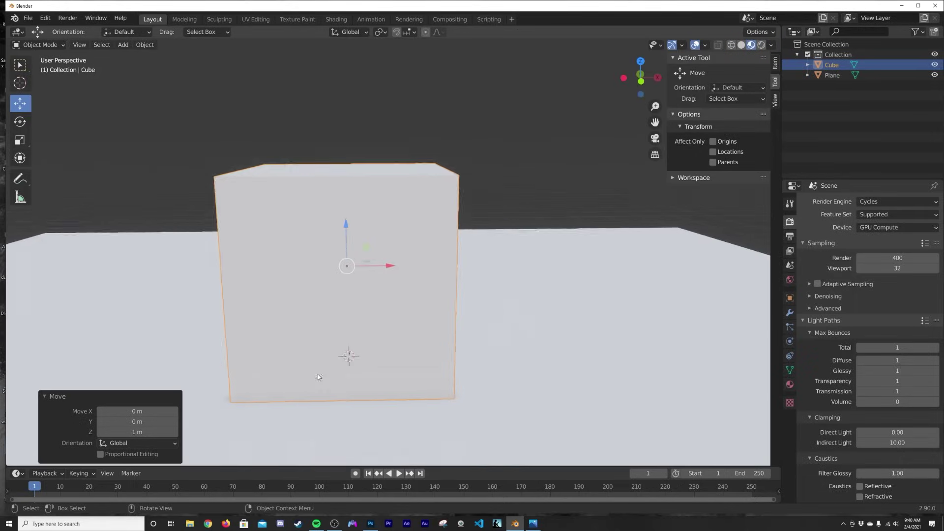
Give the cube a new material with transmission 1.000 and roughness about 0.187
{"action": "middle_click_drag", "start_coordinate": [318, 378], "coordinate": [366, 360], "text": "shift"}
{"action": "left_click", "coordinate": [790, 384]}
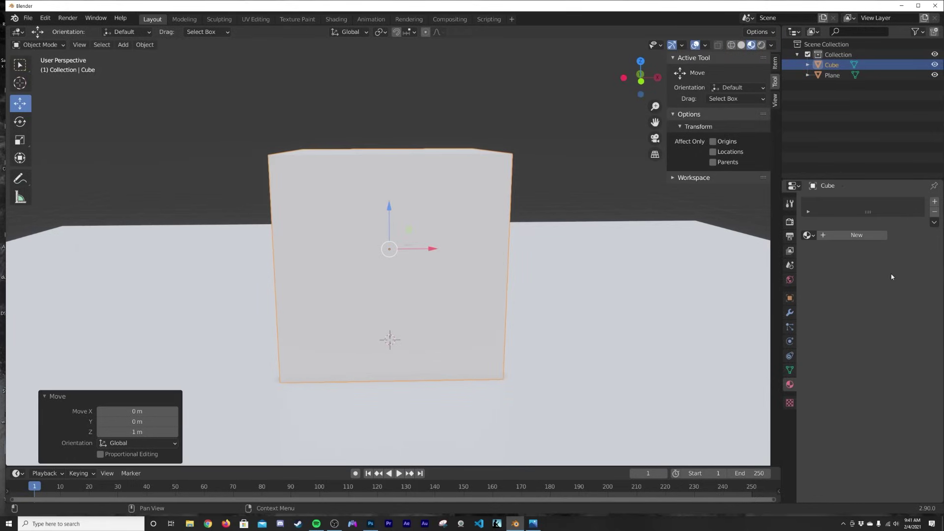
{"action": "left_click", "coordinate": [857, 236]}
{"action": "scroll", "coordinate": [884, 375], "scroll_direction": "down", "scroll_amount": 2}
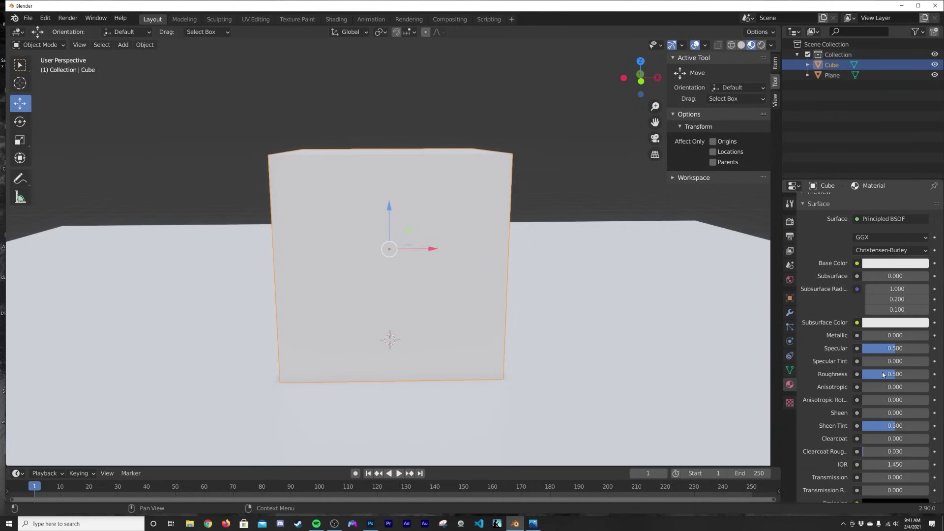
{"action": "scroll", "coordinate": [884, 375], "scroll_direction": "down", "scroll_amount": 1}
{"action": "left_click_drag", "start_coordinate": [888, 463], "coordinate": [930, 463]}
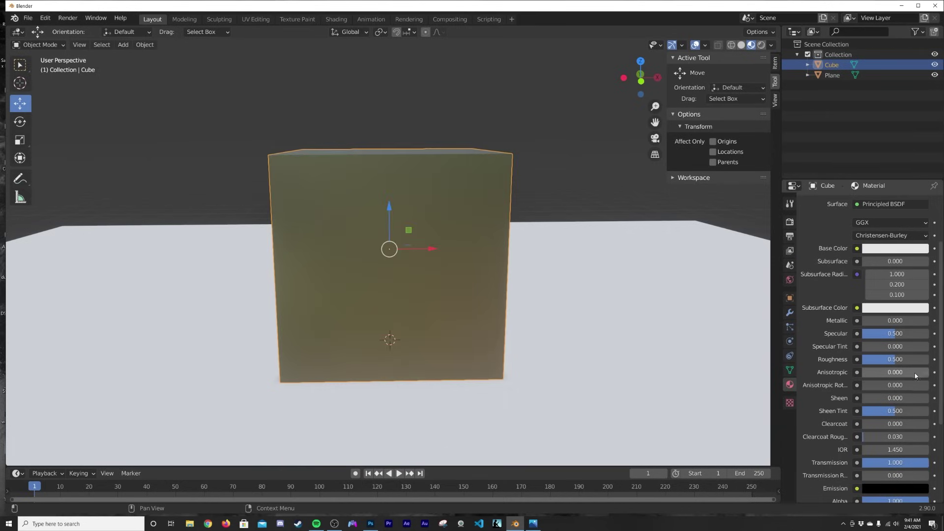
{"action": "left_click_drag", "start_coordinate": [912, 367], "coordinate": [872, 359]}
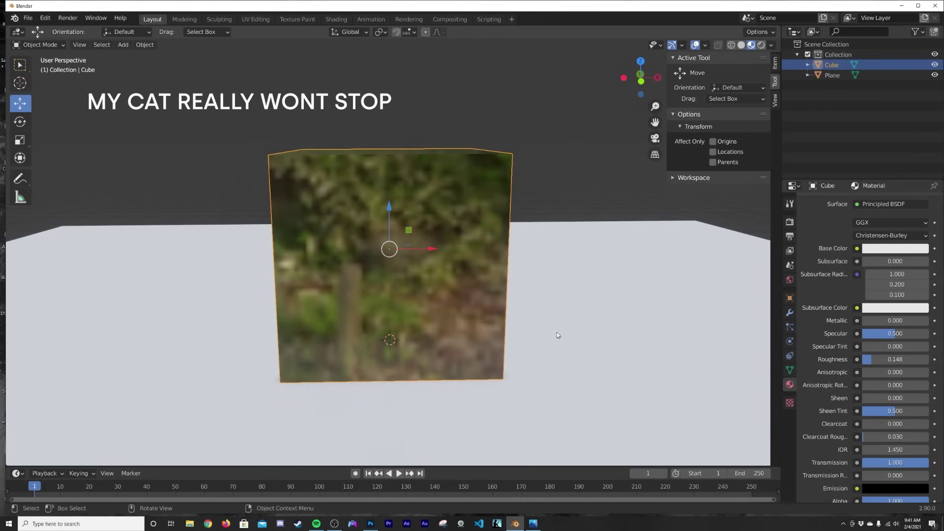
Switch the viewport to Rendered shading and turn off Scene Lights and Scene World for it
{"action": "middle_click_drag", "start_coordinate": [488, 327], "coordinate": [541, 279]}
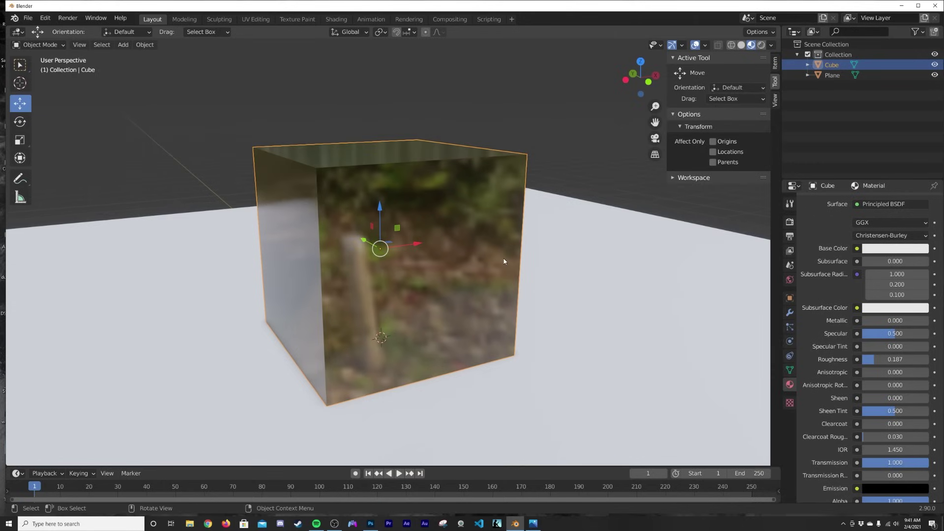
{"action": "key", "text": "z"}
{"action": "left_click", "coordinate": [503, 244]}
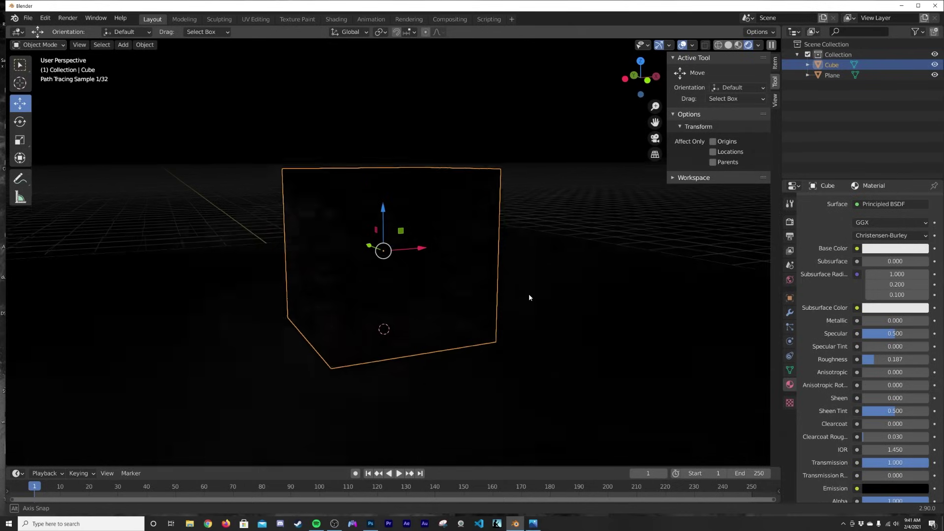
{"action": "middle_click_drag", "start_coordinate": [529, 297], "coordinate": [514, 295]}
{"action": "left_click", "coordinate": [759, 45]}
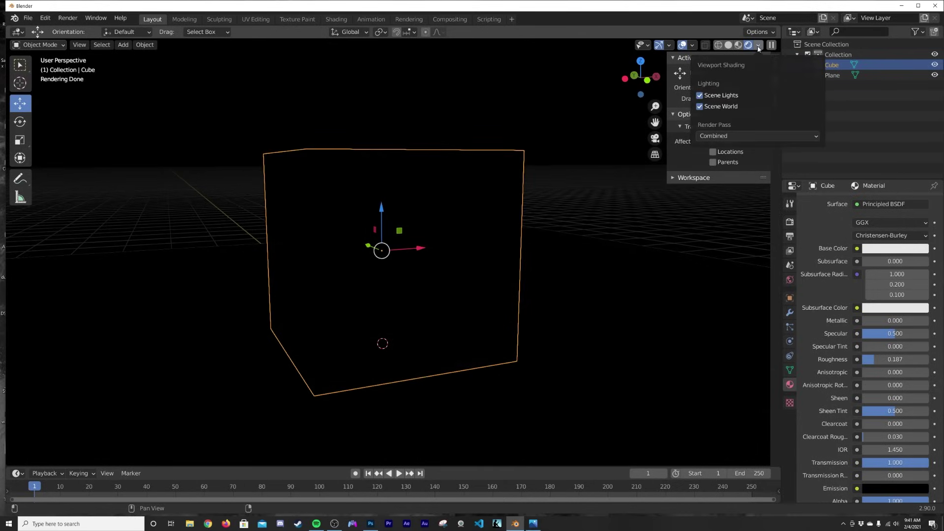
{"action": "left_click", "coordinate": [702, 97]}
{"action": "left_click", "coordinate": [702, 106]}
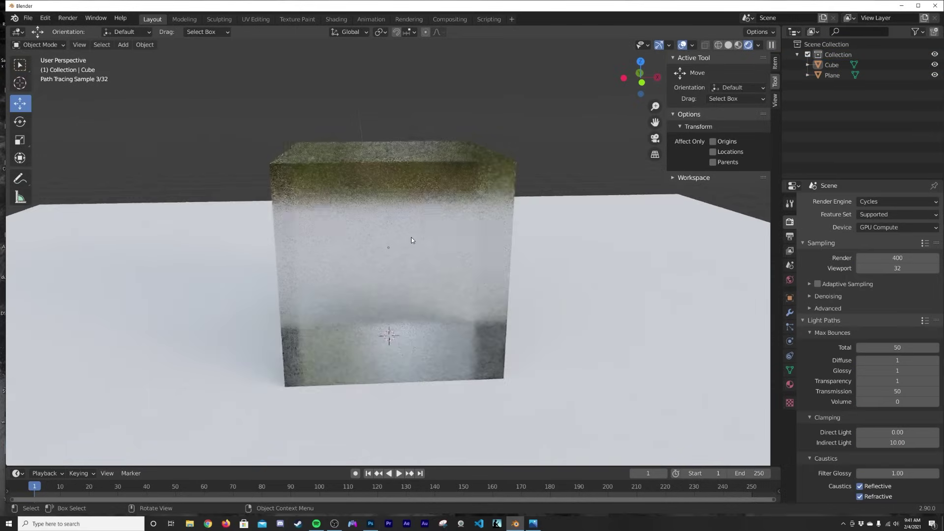
Add a Solidify modifier to the cube with a thickness of about 0.103 m
{"action": "middle_click_drag", "start_coordinate": [412, 237], "coordinate": [439, 254]}
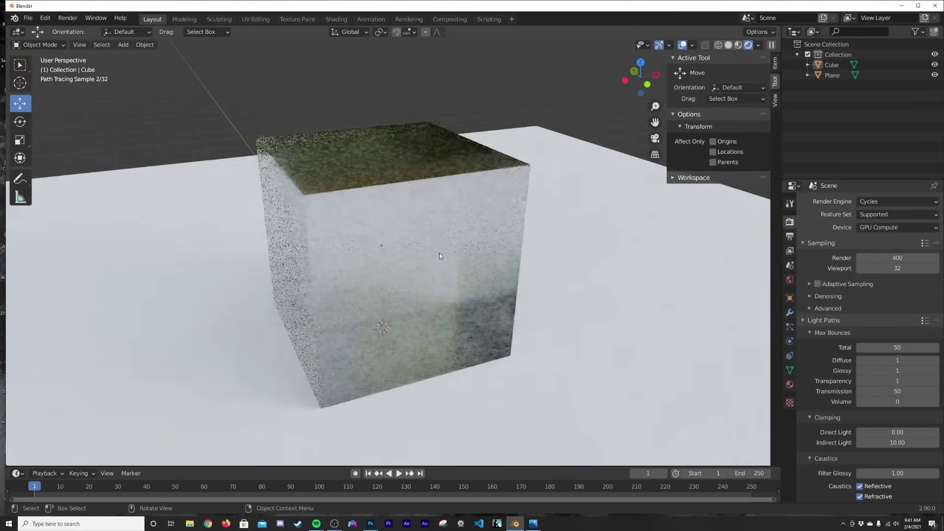
{"action": "left_click", "coordinate": [790, 323]}
{"action": "left_click", "coordinate": [790, 313]}
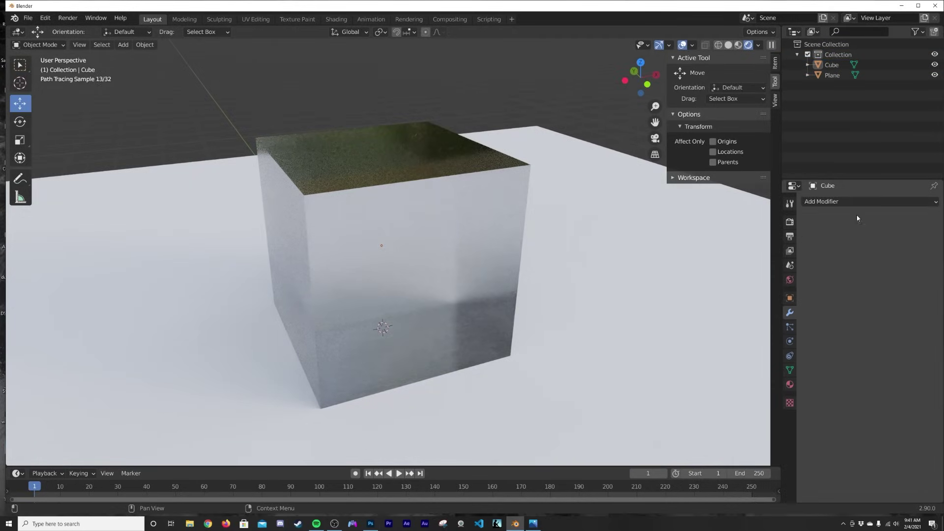
{"action": "left_click", "coordinate": [855, 199]}
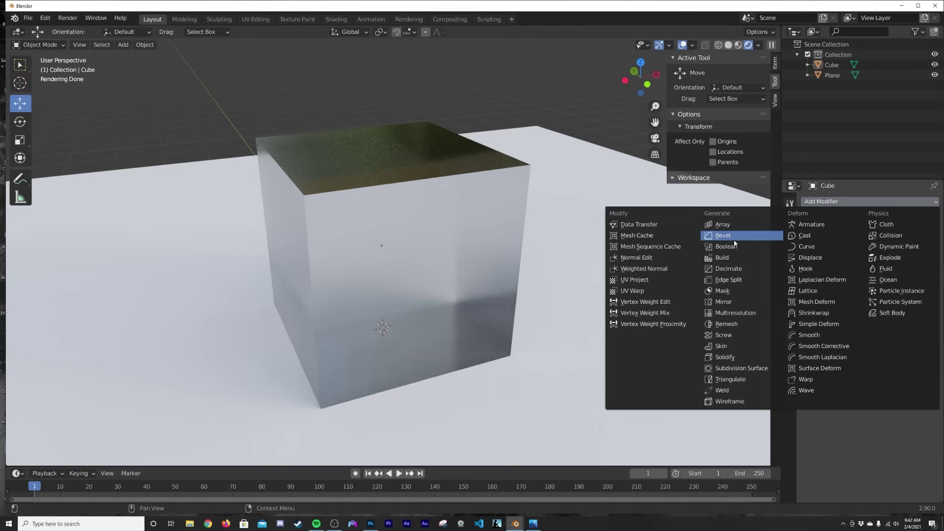
{"action": "left_click", "coordinate": [733, 357]}
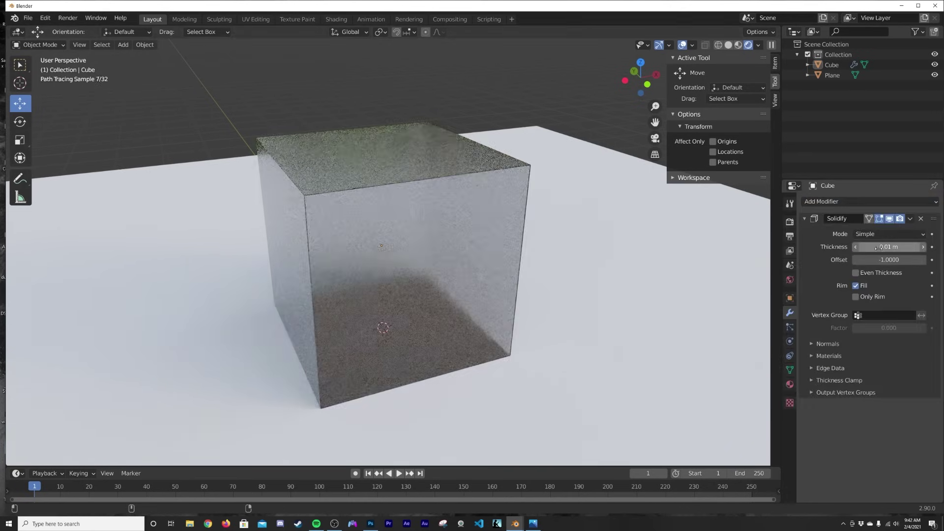
{"action": "left_click_drag", "start_coordinate": [877, 248], "coordinate": [919, 247]}
{"action": "middle_click_drag", "start_coordinate": [505, 232], "coordinate": [524, 218]}
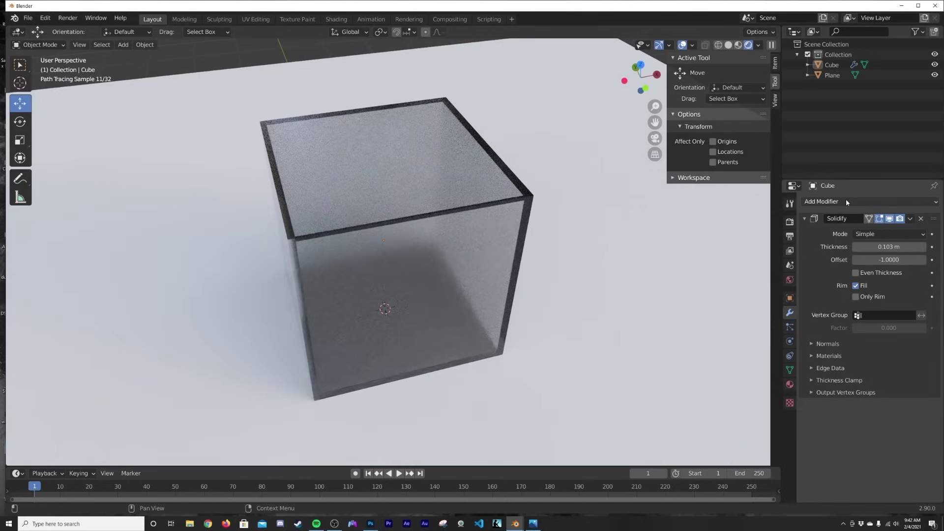
Switch to Solid shading and add a Bevel modifier to the cube with an amount of 0.035 m and 4 segments
{"action": "left_click", "coordinate": [846, 201]}
{"action": "key", "text": "z"}
{"action": "left_click", "coordinate": [570, 249]}
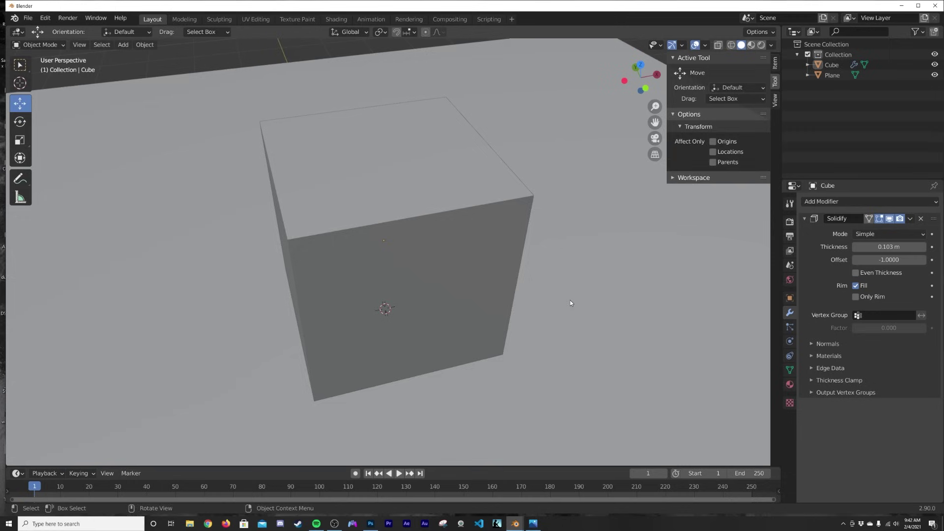
{"action": "middle_click_drag", "start_coordinate": [514, 278], "coordinate": [517, 261]}
{"action": "left_click", "coordinate": [829, 202]}
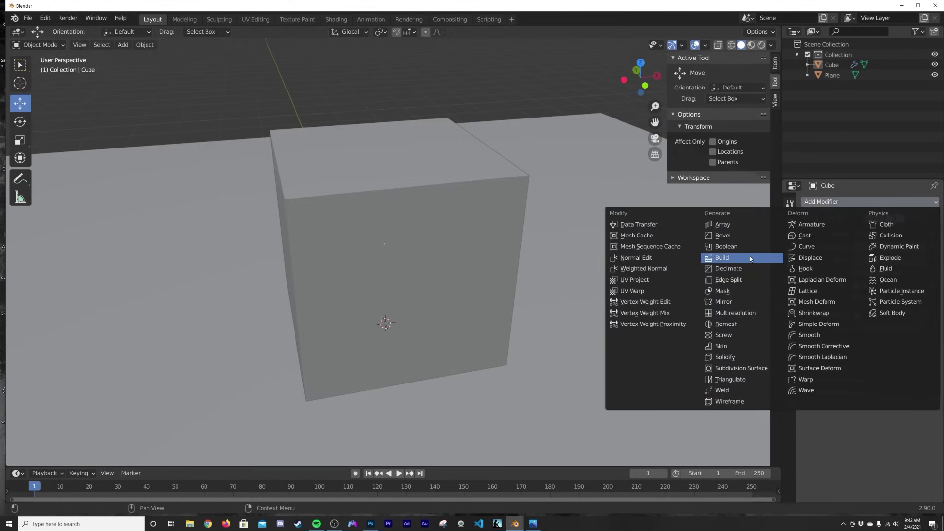
{"action": "left_click", "coordinate": [745, 236]}
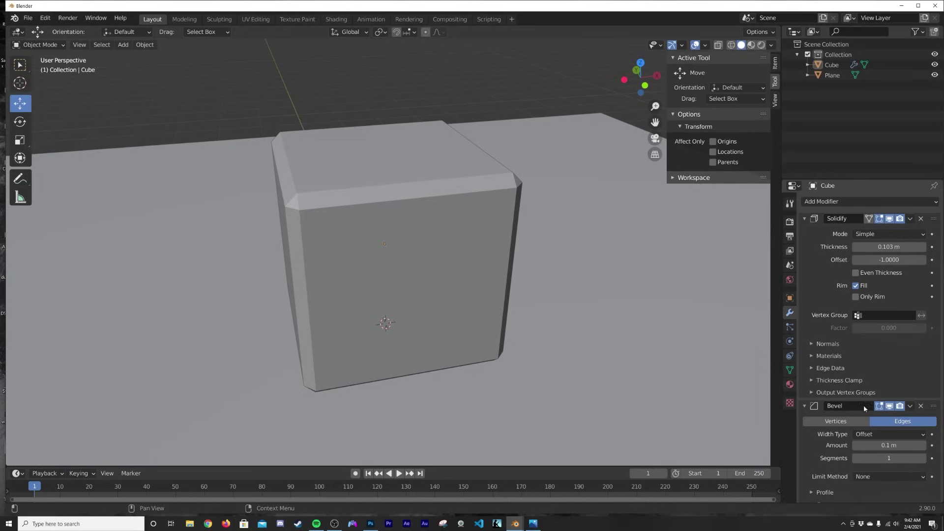
{"action": "left_click_drag", "start_coordinate": [887, 443], "coordinate": [866, 444]}
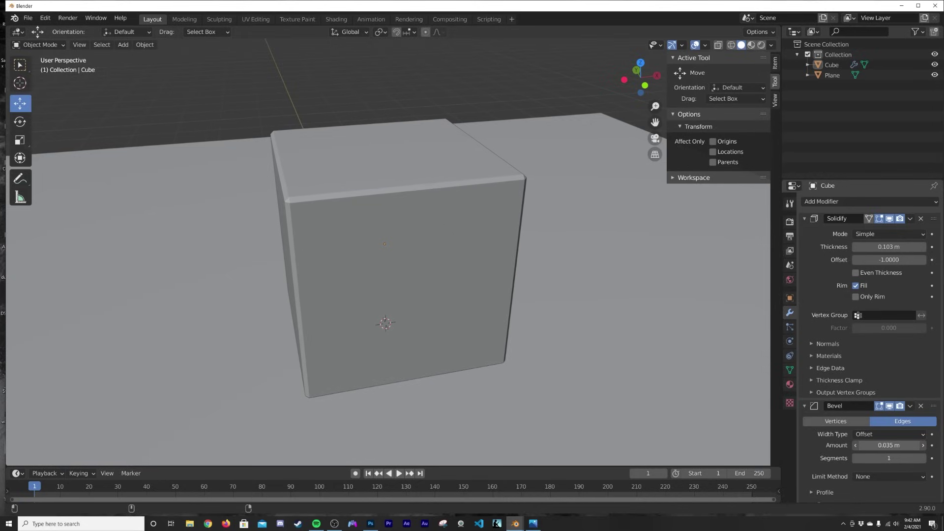
{"action": "left_click", "coordinate": [923, 458]}
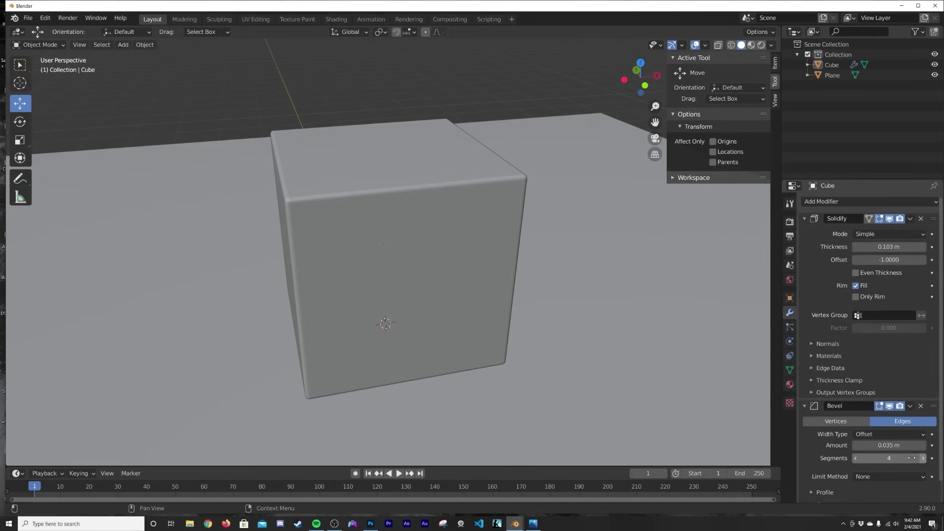
Select the cube and reduce its Bevel modifier amount to 0.018 m
{"action": "right_click", "coordinate": [467, 255]}
{"action": "left_click", "coordinate": [468, 255]}
{"action": "middle_click_drag", "start_coordinate": [397, 261], "coordinate": [447, 246]}
{"action": "left_click", "coordinate": [421, 195]}
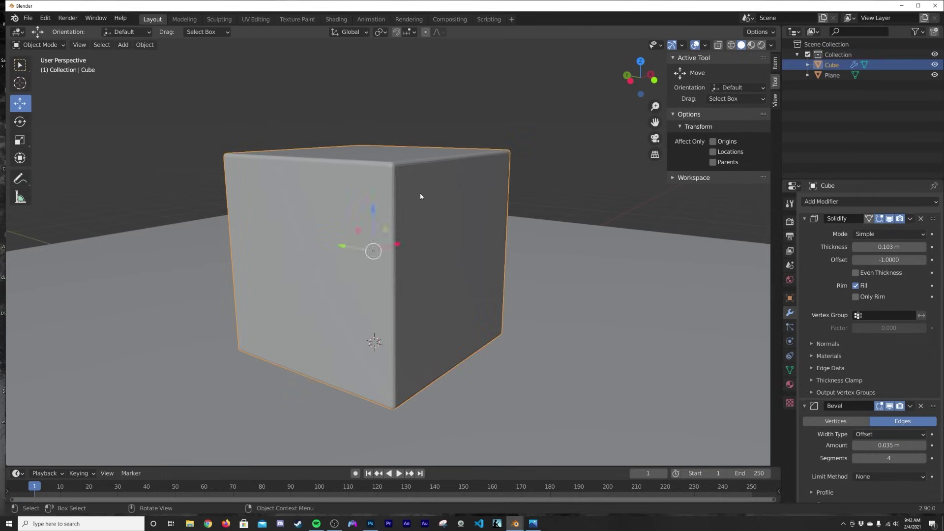
{"action": "scroll", "coordinate": [421, 195], "scroll_direction": "up", "scroll_amount": 1}
{"action": "scroll", "coordinate": [484, 264], "scroll_direction": "up", "scroll_amount": 3}
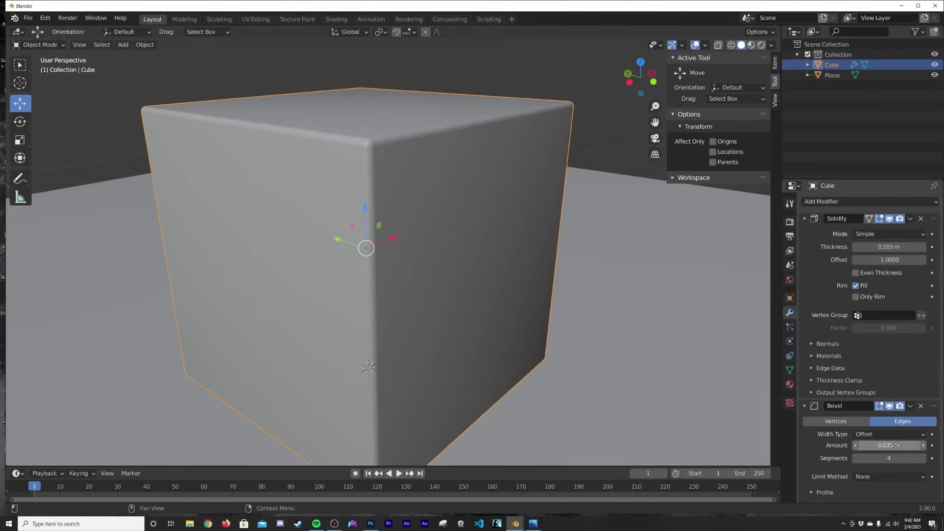
{"action": "left_click_drag", "start_coordinate": [889, 445], "coordinate": [871, 445]}
Return the viewport to Rendered shading and check the thinner bevel on the glass cube
{"action": "mouse_move", "coordinate": [388, 285]}
{"action": "middle_mouse_down"}
{"action": "mouse_move", "coordinate": [379, 295]}
{"action": "mouse_move", "coordinate": [348, 243]}
{"action": "mouse_move", "coordinate": [394, 274]}
{"action": "middle_mouse_up"}
{"action": "middle_click_drag", "start_coordinate": [467, 277], "coordinate": [508, 270]}
{"action": "key", "text": "z"}
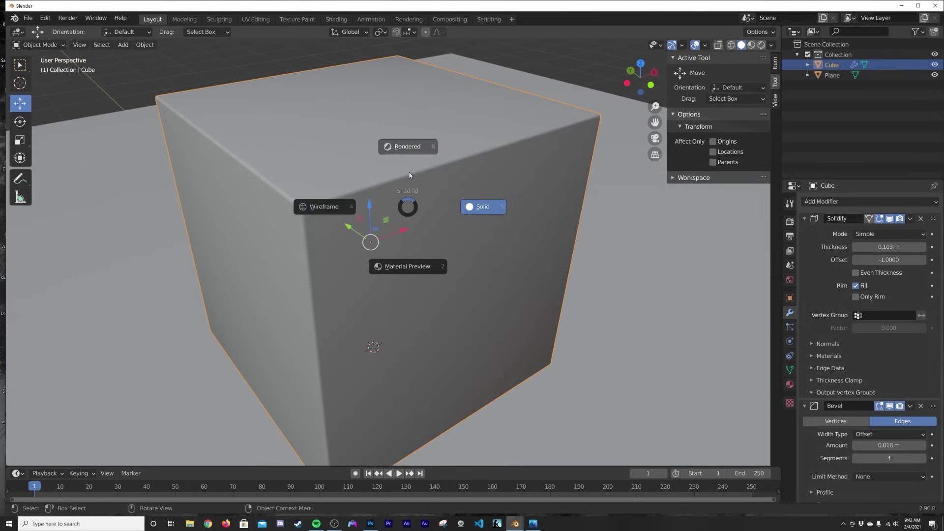
{"action": "left_click", "coordinate": [408, 146]}
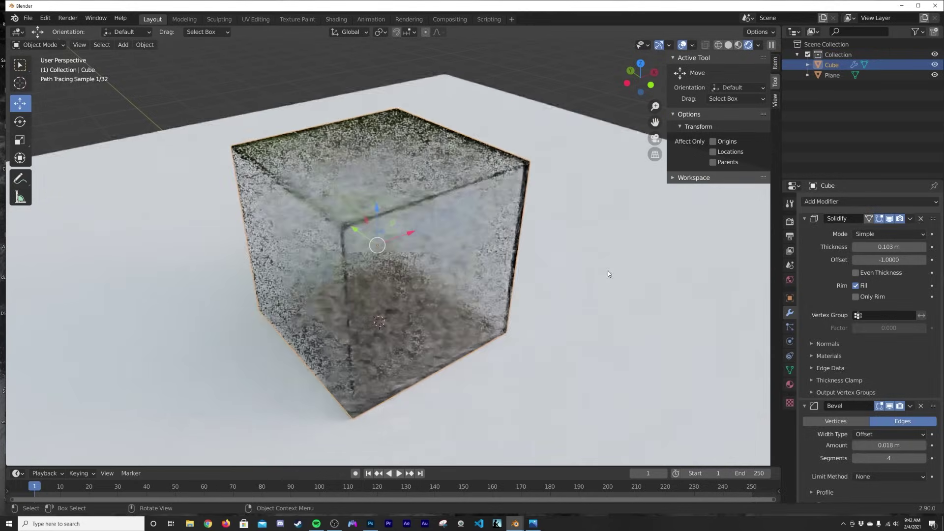
{"action": "left_click", "coordinate": [581, 256]}
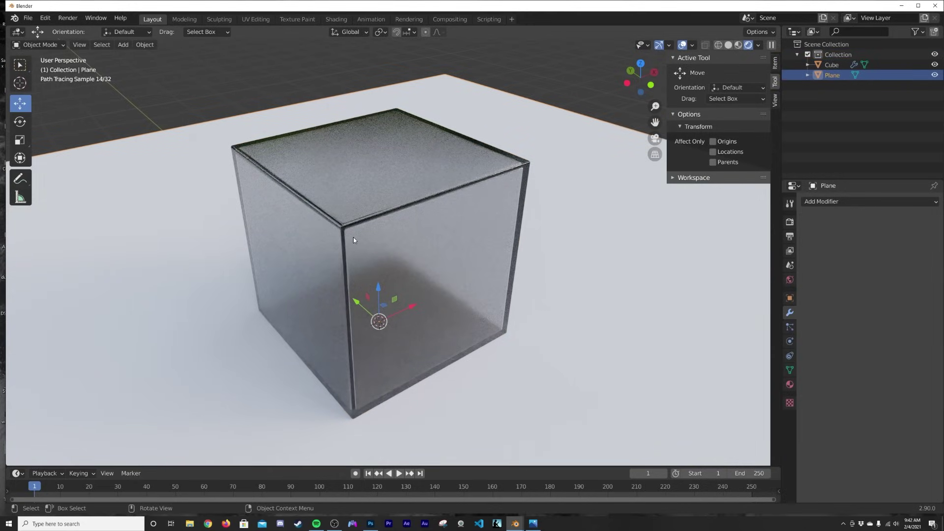
{"action": "middle_click_drag", "start_coordinate": [415, 215], "coordinate": [451, 225]}
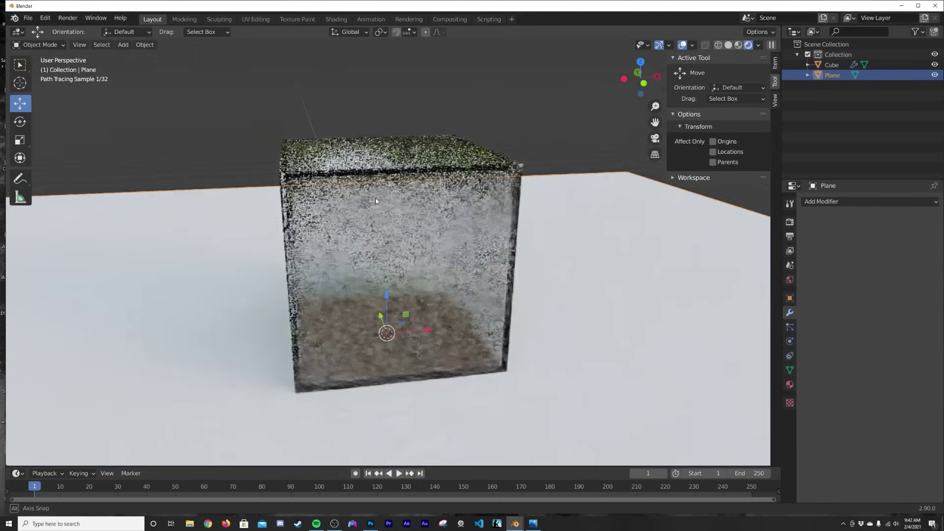
Duplicate the glass cube in place and scale the copy down to about 0.493 so it sits inside the original
{"action": "left_click", "coordinate": [447, 223]}
{"action": "key", "text": "shift+d"}
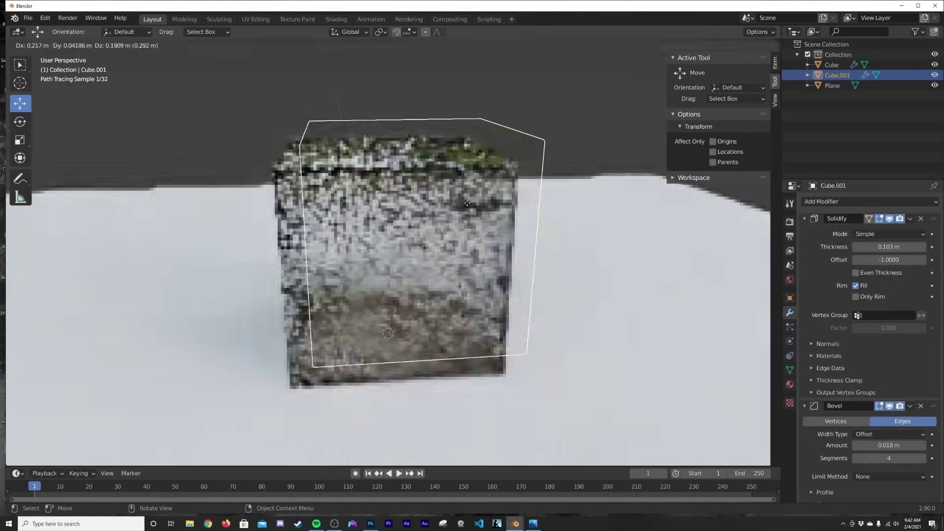
{"action": "key", "text": "Escape"}
{"action": "key", "text": "s"}
{"action": "left_click", "coordinate": [465, 208]}
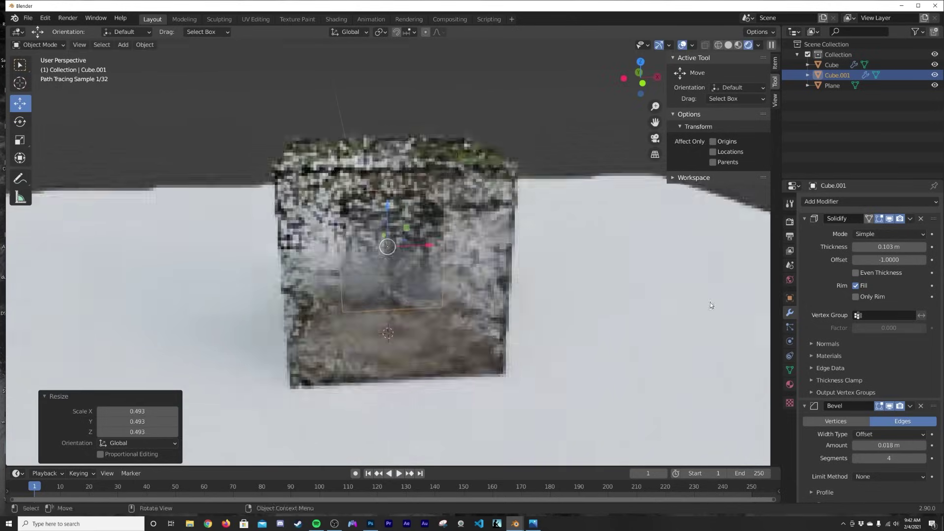
Replace the inner cube's shared material with a new one that has metallic set to 1.000
{"action": "left_click", "coordinate": [791, 385]}
{"action": "scroll", "coordinate": [930, 246], "scroll_direction": "up", "scroll_amount": 4}
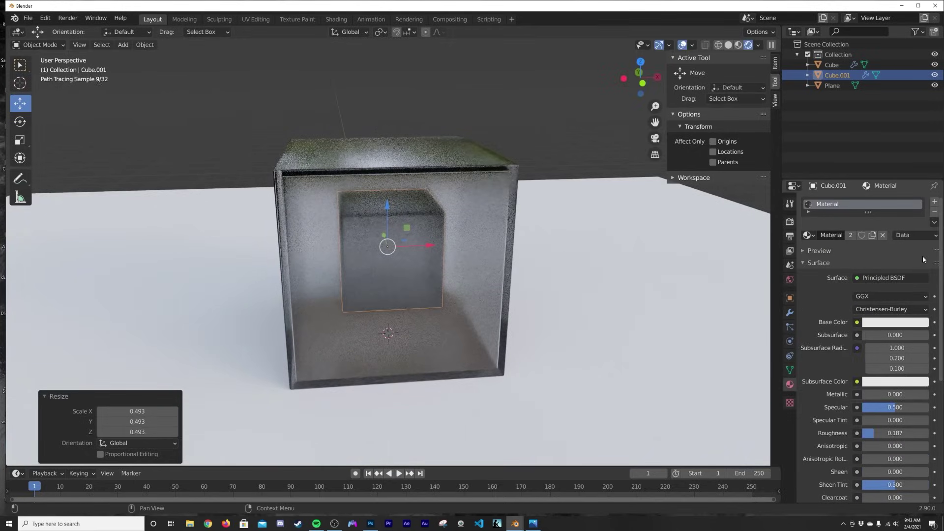
{"action": "left_click", "coordinate": [935, 213]}
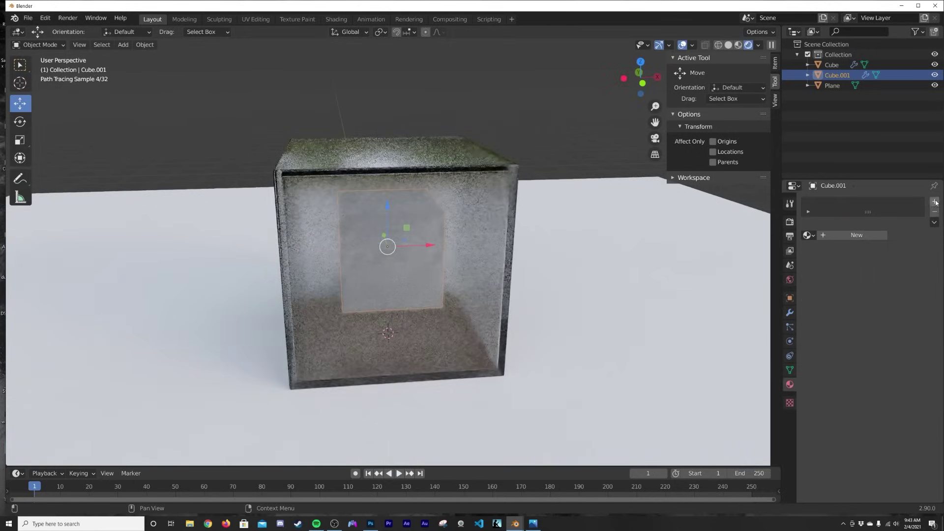
{"action": "left_click", "coordinate": [851, 236]}
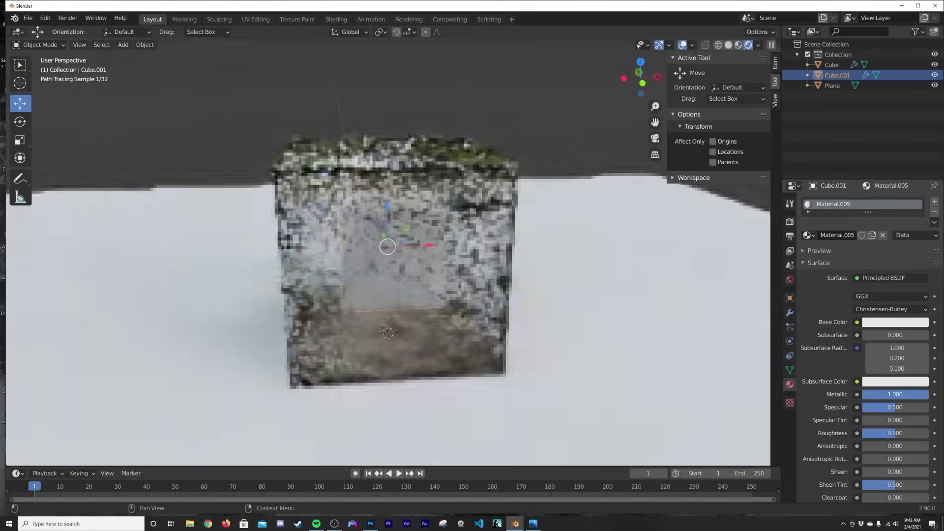
{"action": "left_click", "coordinate": [592, 238]}
Select both the inner and outer cubes and raise them about 0.457 m along Z
{"action": "middle_click_drag", "start_coordinate": [486, 249], "coordinate": [502, 304]}
{"action": "middle_click_drag", "start_coordinate": [445, 189], "coordinate": [444, 211]}
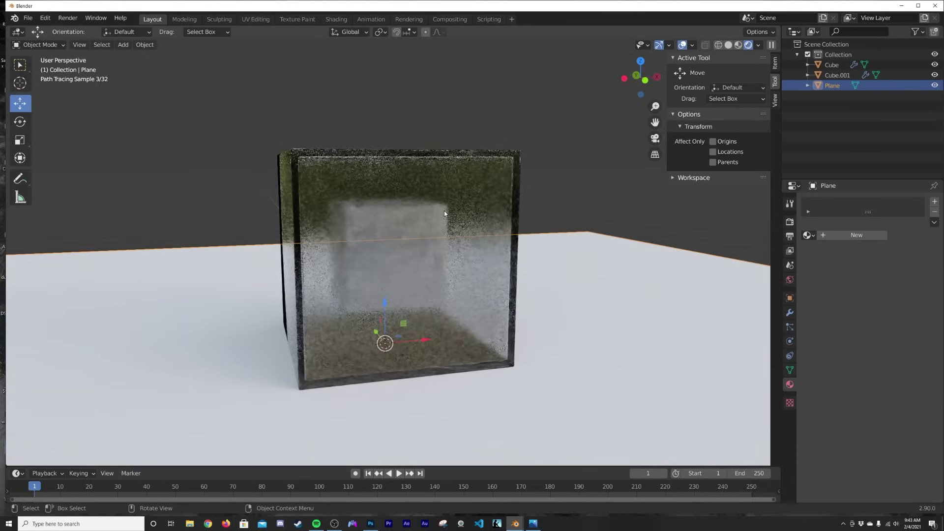
{"action": "left_click", "coordinate": [836, 76]}
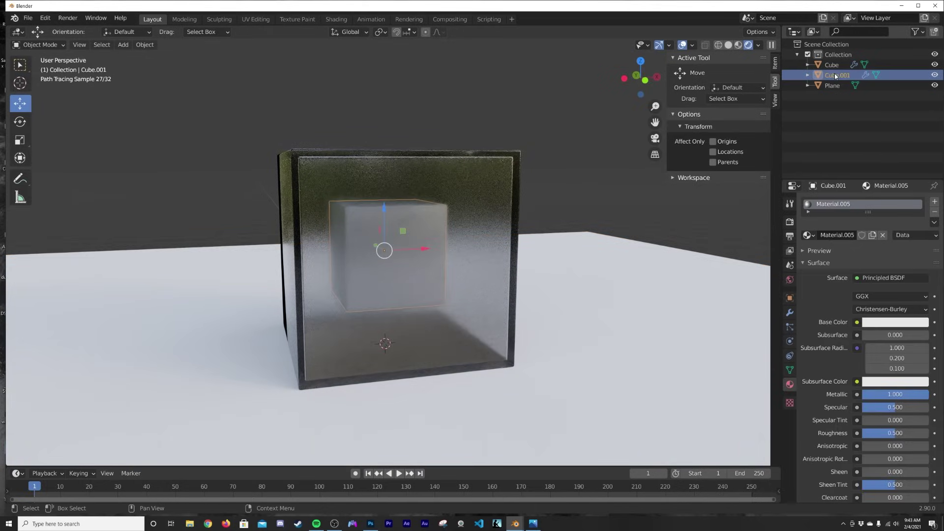
{"action": "left_click", "coordinate": [835, 68], "text": "shift"}
{"action": "middle_click_drag", "start_coordinate": [553, 269], "coordinate": [546, 267]}
{"action": "scroll", "coordinate": [545, 266], "scroll_direction": "down", "scroll_amount": 2}
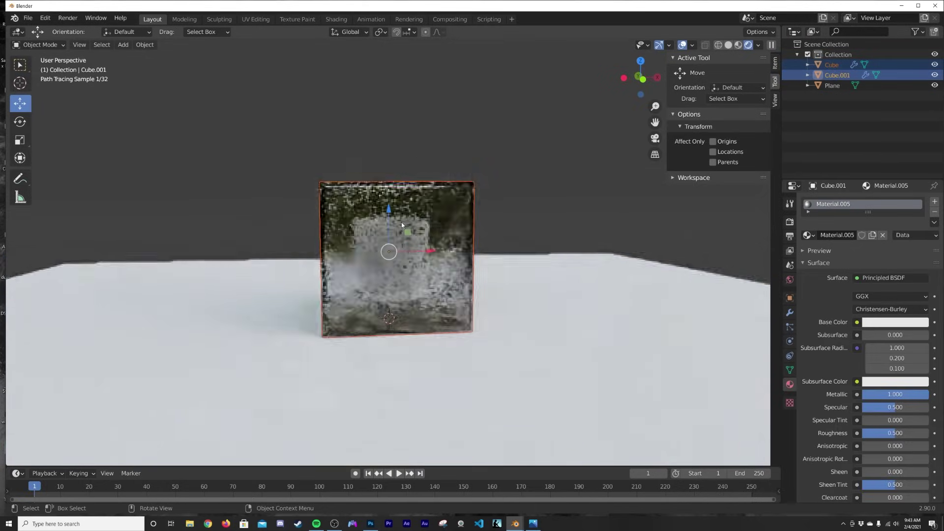
{"action": "left_click_drag", "start_coordinate": [390, 212], "coordinate": [392, 180]}
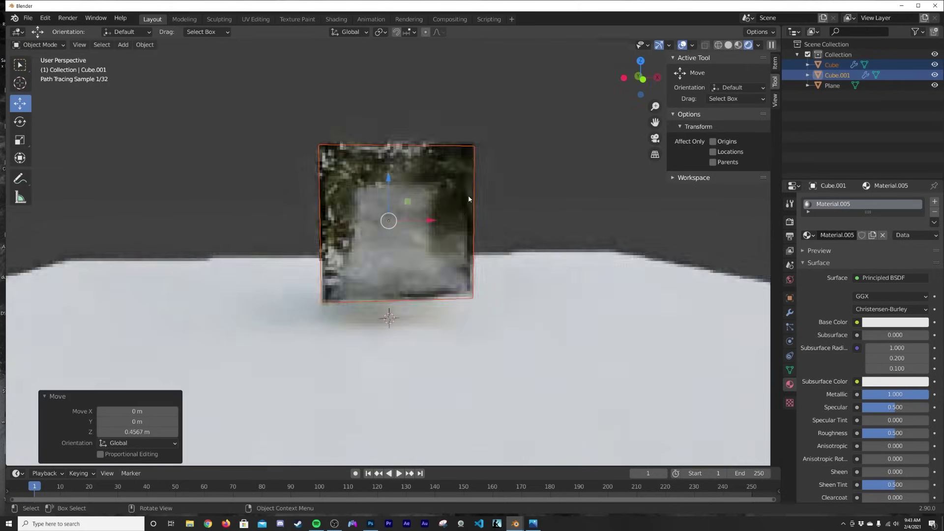
Tilt both cubes with a trackball rotation of about 66.5° and 22.3°, and raise them about 0.183 m more along Z
{"action": "key", "text": "r"}
{"action": "key", "text": "r"}
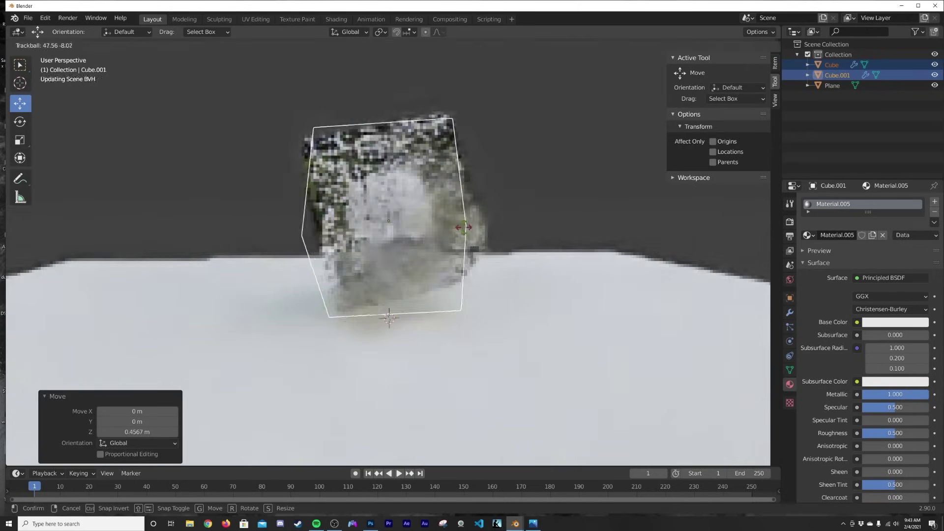
{"action": "left_click", "coordinate": [429, 324]}
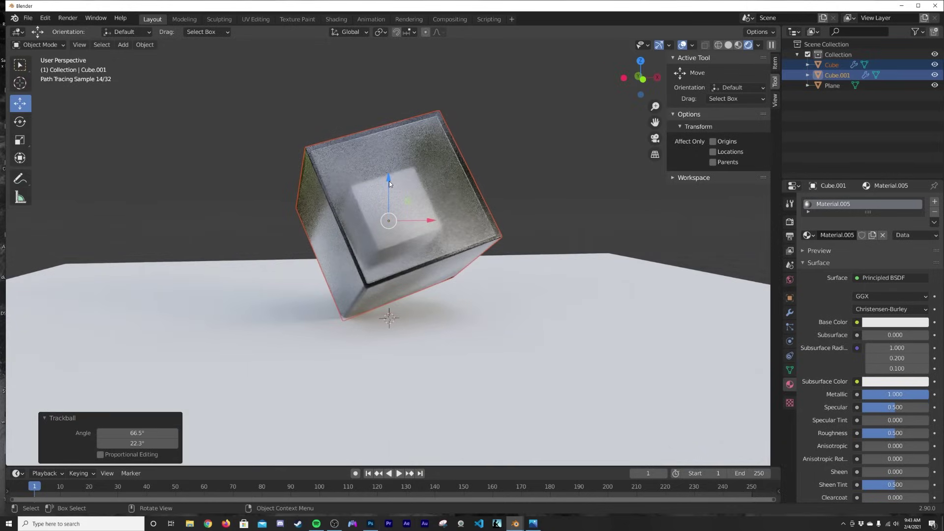
{"action": "left_click_drag", "start_coordinate": [389, 181], "coordinate": [389, 169]}
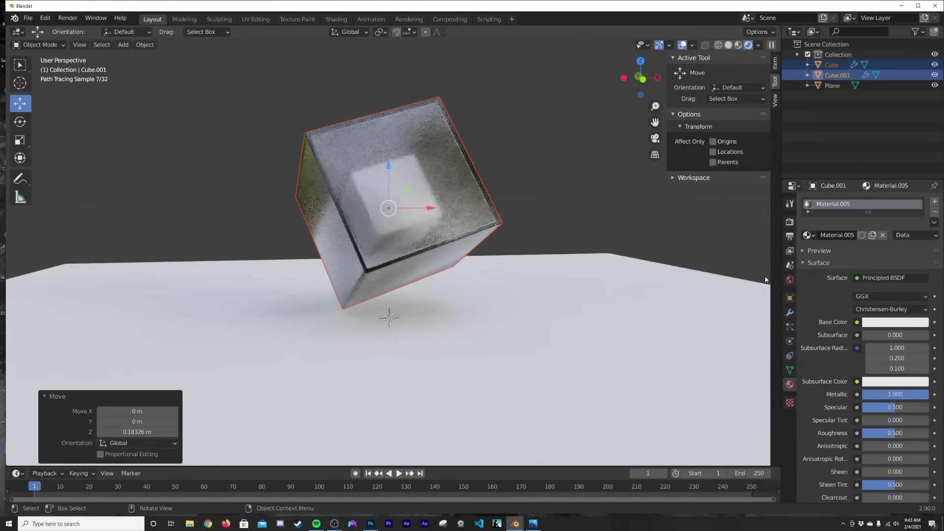
{"action": "left_click", "coordinate": [607, 241]}
{"action": "mouse_move", "coordinate": [470, 223]}
{"action": "middle_mouse_down"}
{"action": "mouse_move", "coordinate": [495, 221]}
{"action": "mouse_move", "coordinate": [472, 206]}
{"action": "middle_mouse_up"}
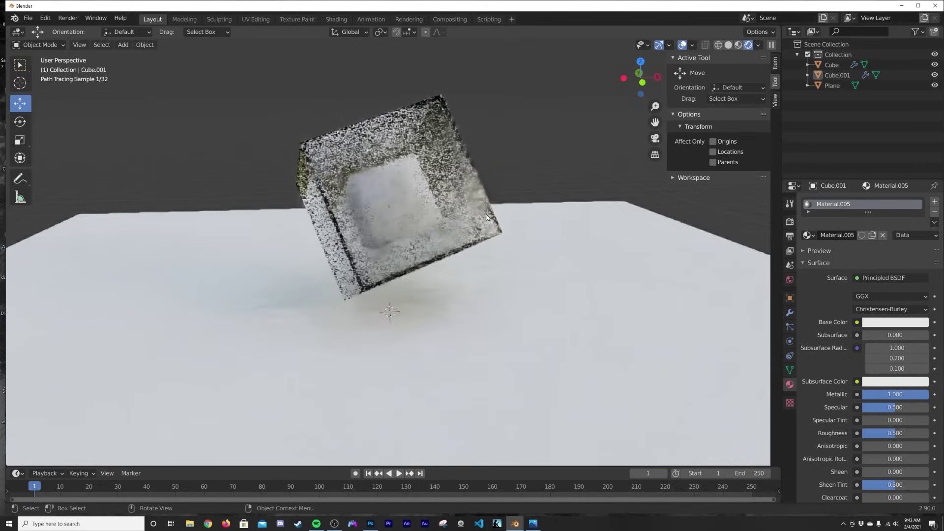
In the Shading workspace, select the outer cube and show the viewport in Rendered shading with Scene World off
{"action": "left_click", "coordinate": [337, 18]}
{"action": "left_click", "coordinate": [437, 208]}
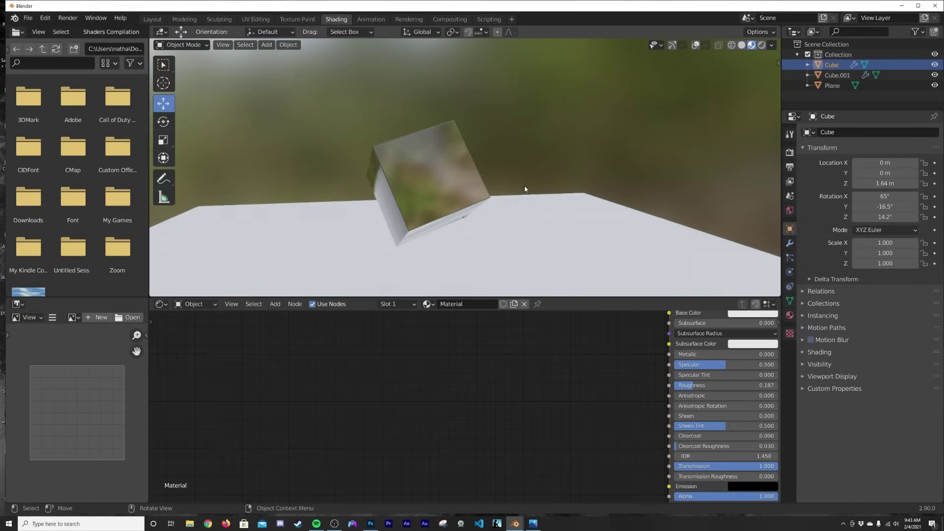
{"action": "scroll", "coordinate": [524, 185], "scroll_direction": "up", "scroll_amount": 5}
{"action": "key", "text": "z"}
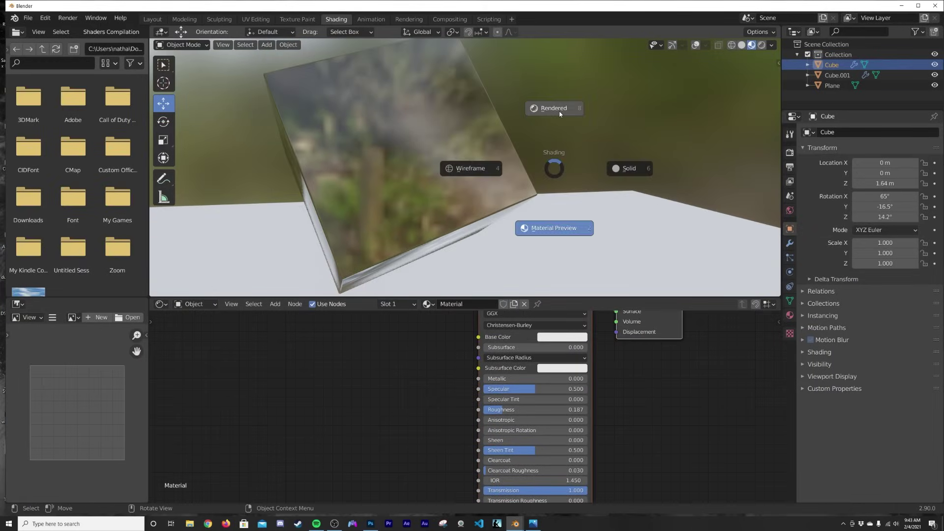
{"action": "left_click", "coordinate": [559, 111]}
{"action": "left_click", "coordinate": [759, 45]}
{"action": "left_click", "coordinate": [700, 106]}
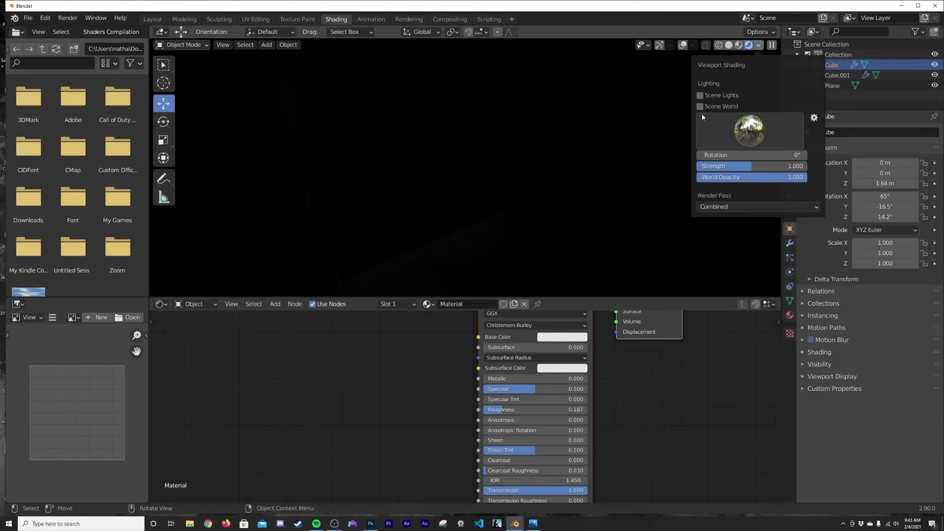
{"action": "middle_click_drag", "start_coordinate": [419, 185], "coordinate": [544, 263]}
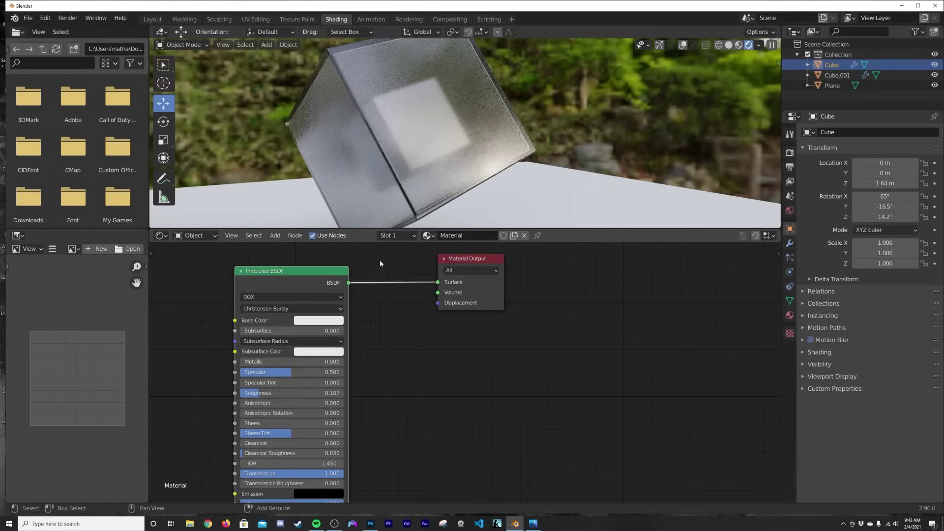
Add a Mix Shader node between the Principled BSDF and the Material Output of the outer cube's material
{"action": "key", "text": "shift+a"}
{"action": "type", "text": "mix"}
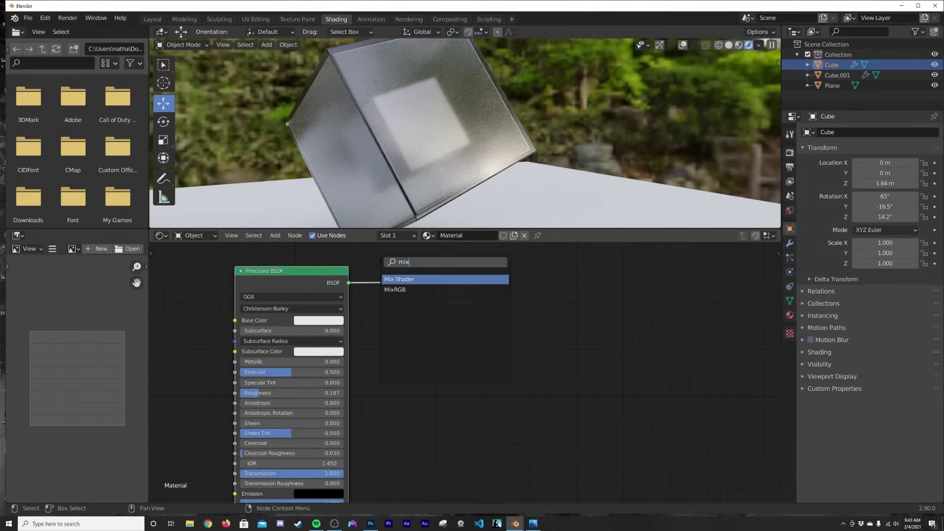
{"action": "left_click", "coordinate": [404, 281]}
{"action": "left_click", "coordinate": [410, 289]}
Add an Emission node below the Mix Shader and connect it to the Mix Shader's second shader input
{"action": "key", "text": "shift+a"}
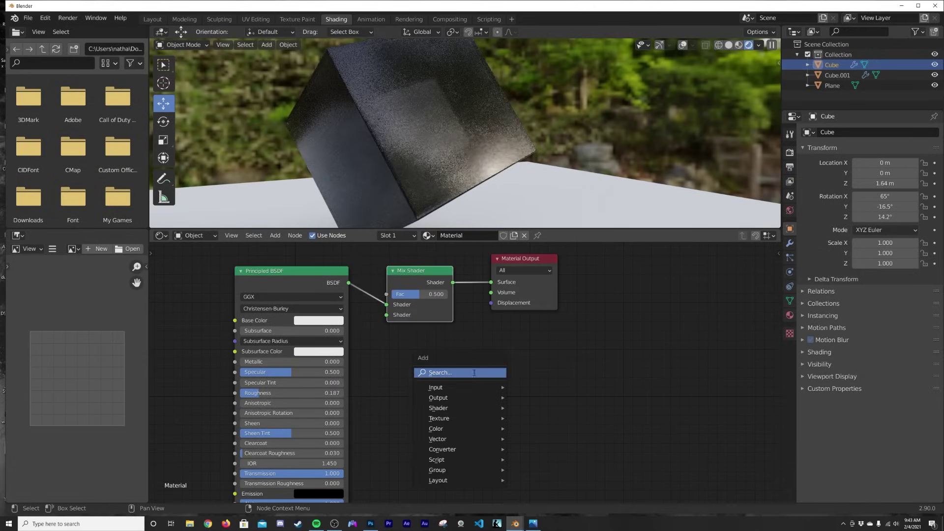
{"action": "left_click", "coordinate": [475, 374]}
{"action": "type", "text": "em"}
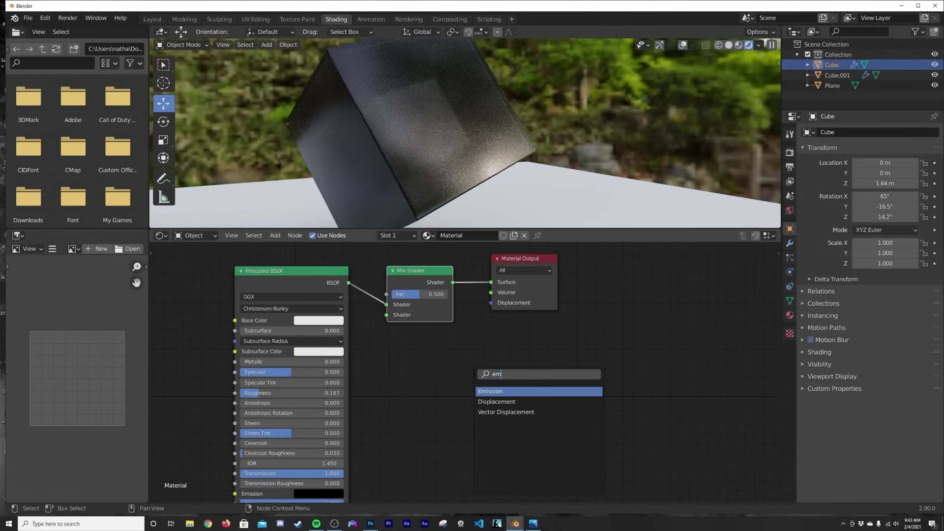
{"action": "left_click", "coordinate": [493, 392]}
{"action": "left_click", "coordinate": [417, 398]}
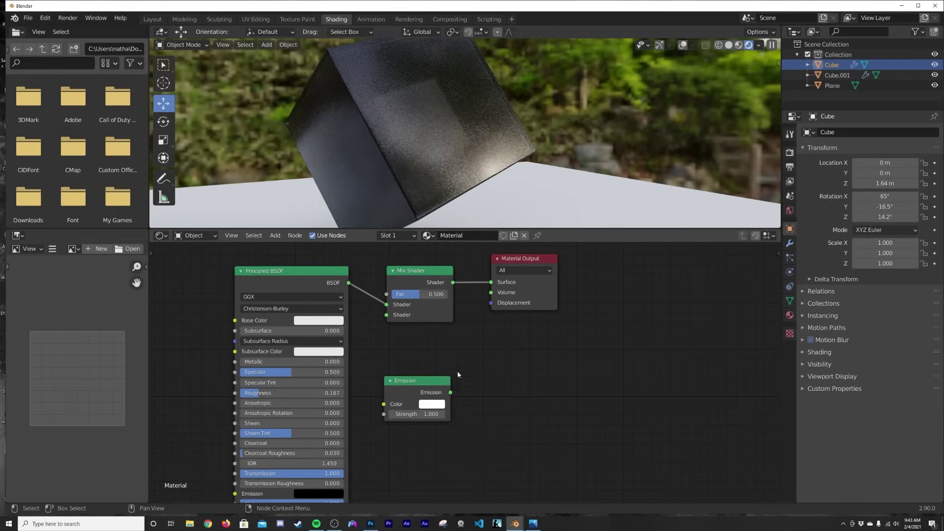
{"action": "left_click_drag", "start_coordinate": [390, 322], "coordinate": [388, 317]}
Move the Mix Shader node to just above the Principled BSDF node
{"action": "middle_click_drag", "start_coordinate": [404, 318], "coordinate": [475, 384]}
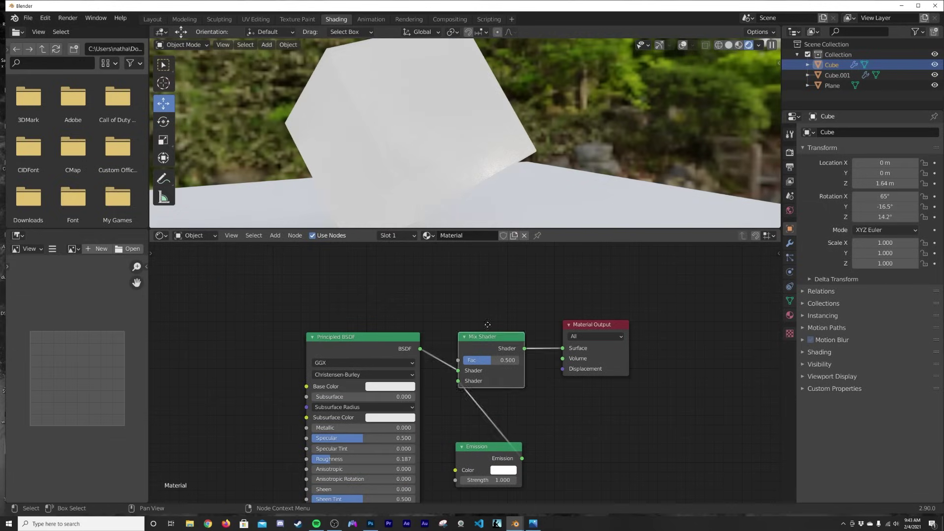
{"action": "key", "text": "g"}
{"action": "left_click", "coordinate": [346, 282]}
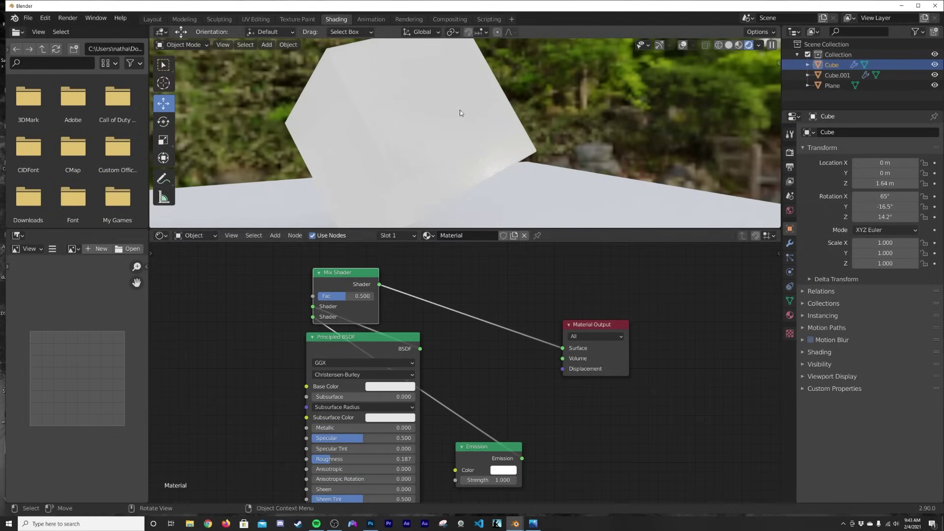
Add a ColorRamp node beside the Mix Shader and connect its Color output to the Mix Shader's Fac input
{"action": "middle_click_drag", "start_coordinate": [268, 291], "coordinate": [342, 309]}
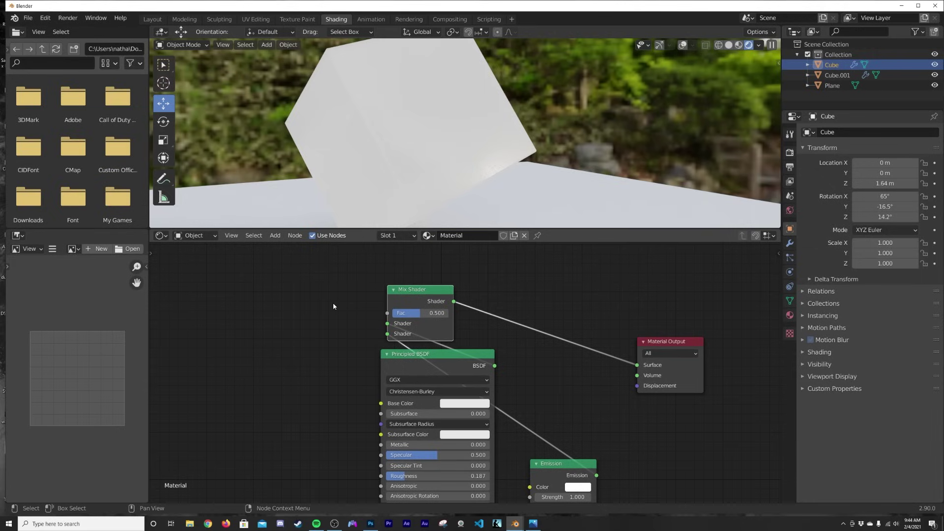
{"action": "key", "text": "shift+a"}
{"action": "left_click", "coordinate": [332, 303]}
{"action": "type", "text": "co"}
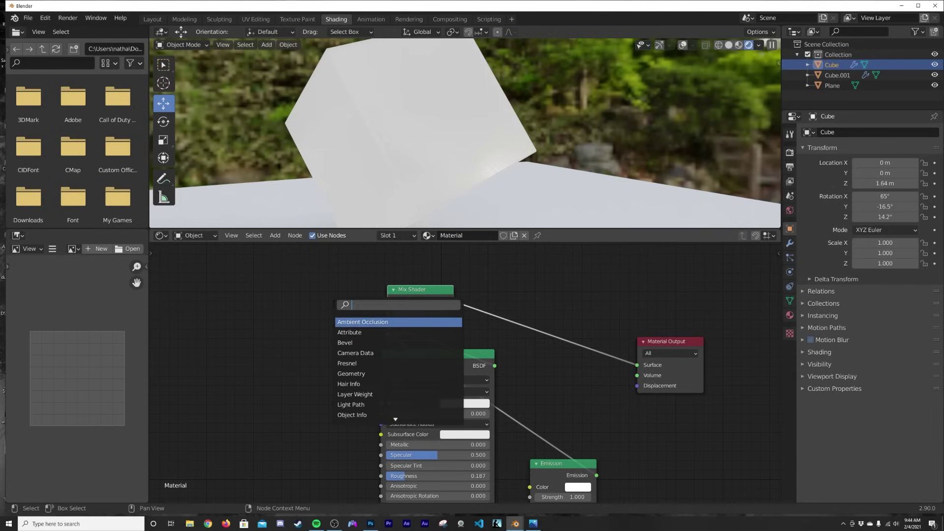
{"action": "type", "text": "l"}
{"action": "left_click", "coordinate": [352, 332]}
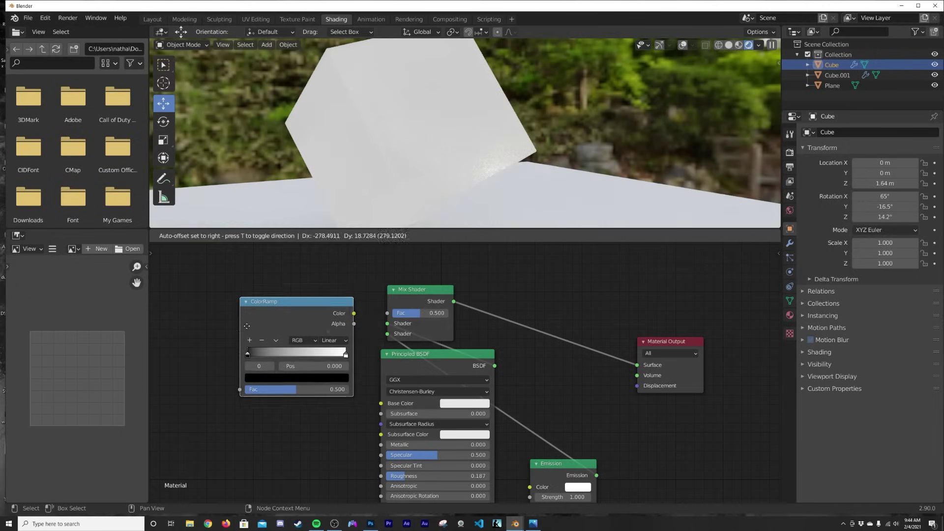
{"action": "left_click", "coordinate": [353, 315]}
{"action": "left_click_drag", "start_coordinate": [397, 315], "coordinate": [396, 315]}
Add a Layer Weight node before the ColorRamp and connect its Fresnel output to the ColorRamp's Fac input
{"action": "middle_click_drag", "start_coordinate": [189, 302], "coordinate": [317, 290]}
{"action": "key", "text": "shift+a"}
{"action": "left_click", "coordinate": [313, 290]}
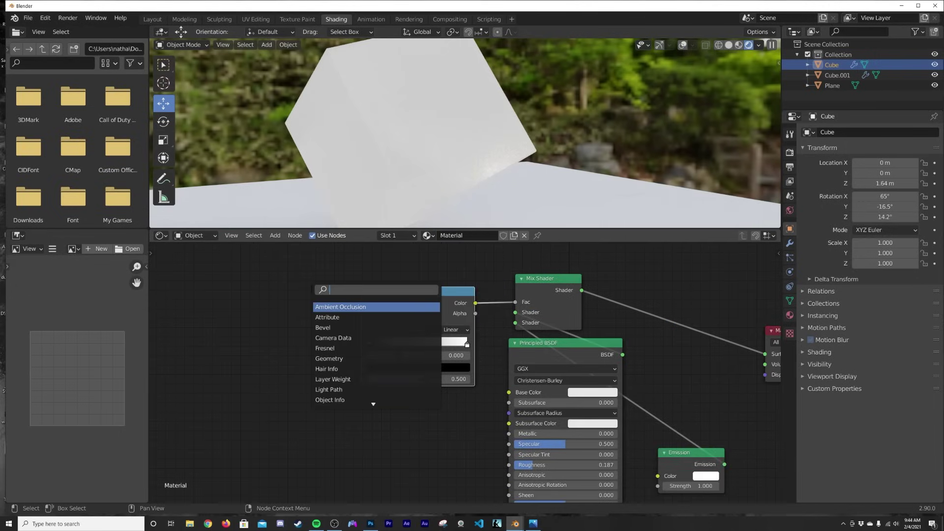
{"action": "type", "text": "lay"}
{"action": "key", "text": "Return"}
{"action": "left_click", "coordinate": [272, 306]}
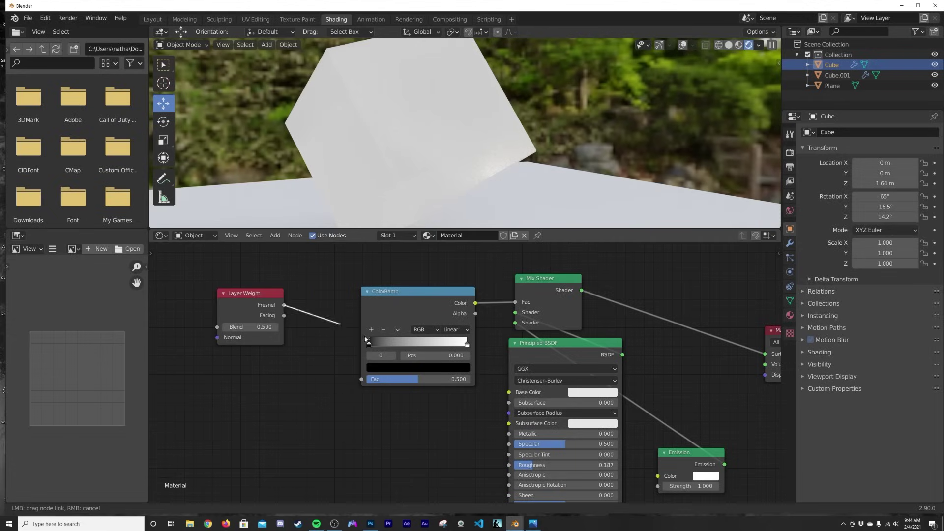
{"action": "left_click_drag", "start_coordinate": [366, 382], "coordinate": [366, 377]}
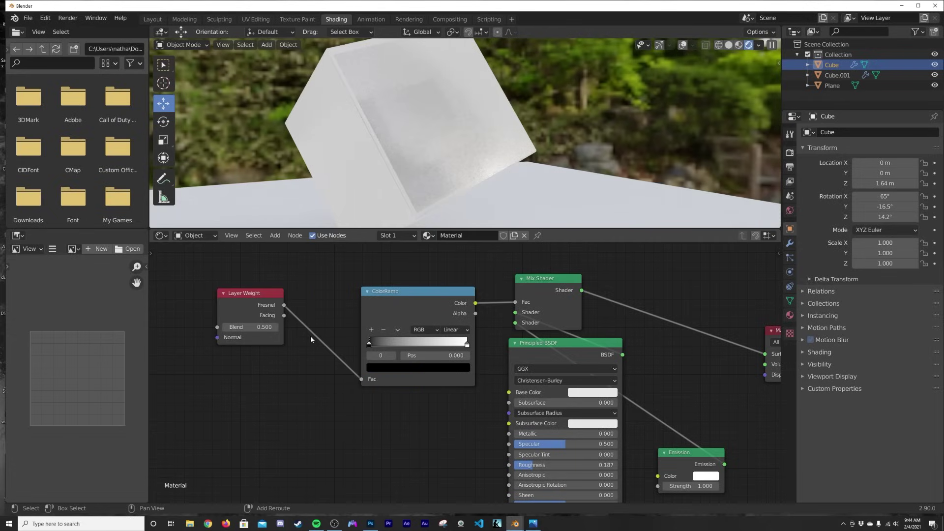
Set the Layer Weight node's Blend to 0.240 and change the Emission node's color to light blue
{"action": "left_click_drag", "start_coordinate": [251, 328], "coordinate": [189, 327]}
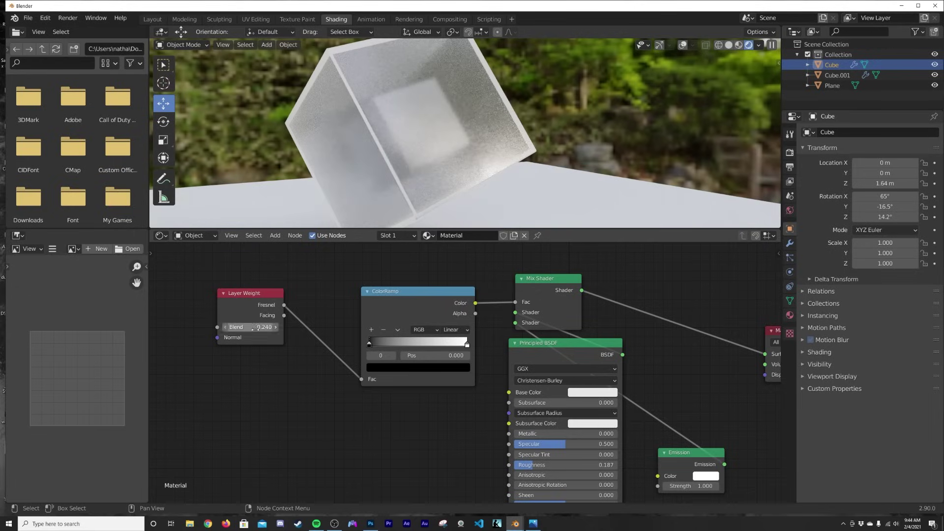
{"action": "middle_click_drag", "start_coordinate": [680, 409], "coordinate": [615, 313]}
{"action": "scroll", "coordinate": [614, 364], "scroll_direction": "up", "scroll_amount": 1}
{"action": "left_click", "coordinate": [643, 382]}
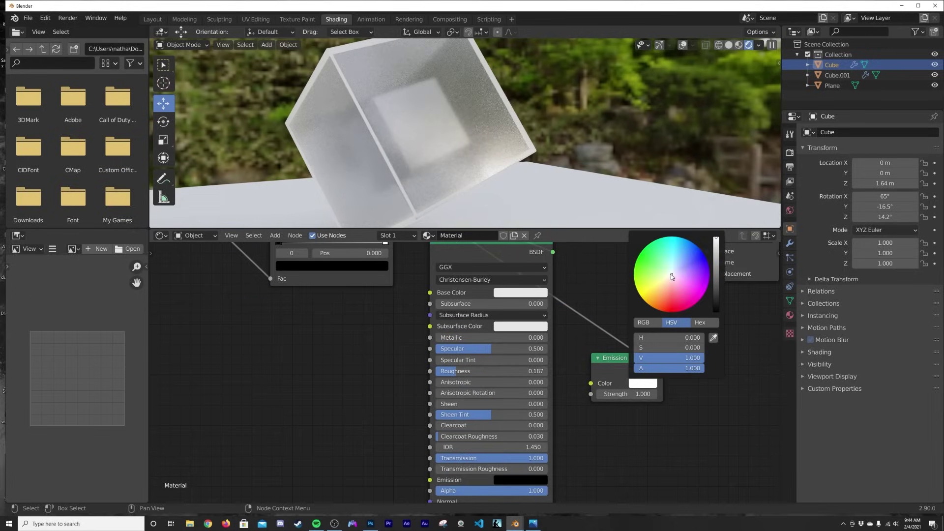
{"action": "left_click_drag", "start_coordinate": [672, 275], "coordinate": [679, 262]}
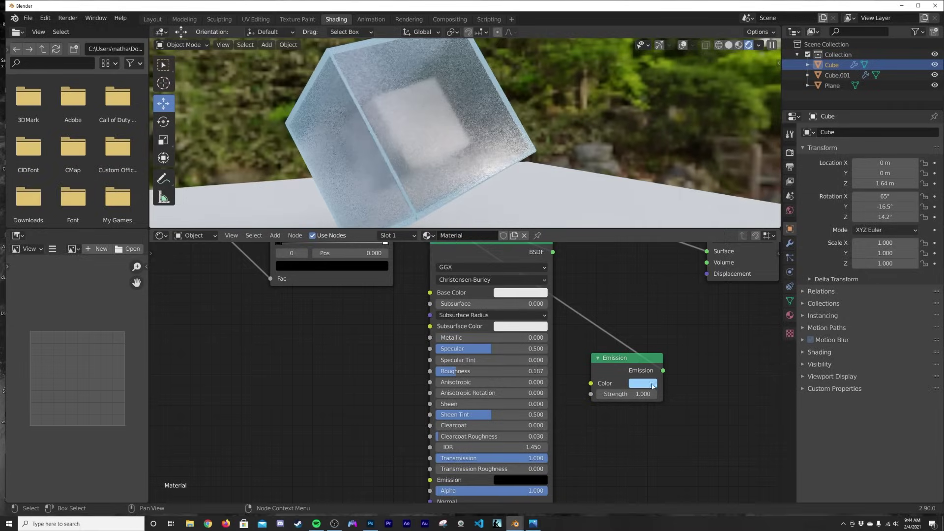
Set the Emission node's Strength to 50
{"action": "left_click", "coordinate": [628, 393]}
{"action": "type", "text": "5"}
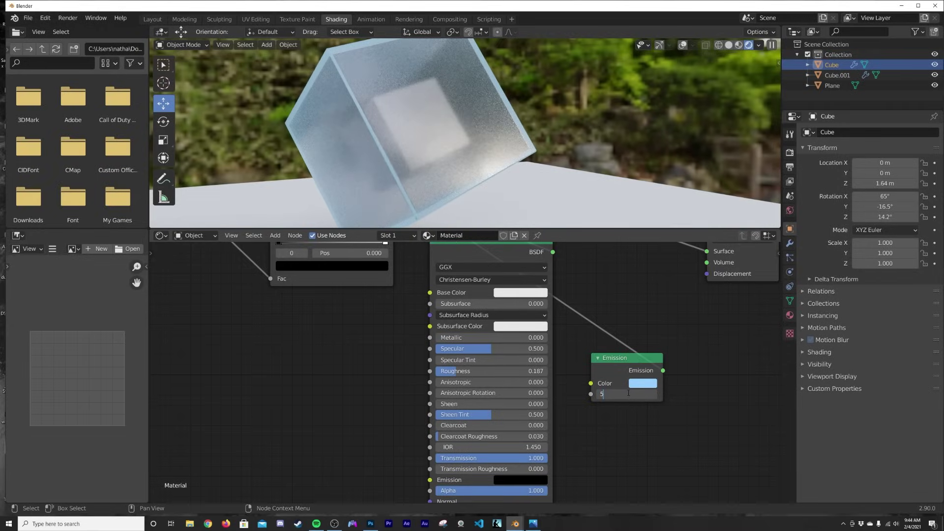
{"action": "type", "text": "0"}
{"action": "key", "text": "Return"}
Lower the Layer Weight node's Blend to 0.010 to thin the glow along the cube's edges
{"action": "middle_click_drag", "start_coordinate": [432, 320], "coordinate": [489, 370]}
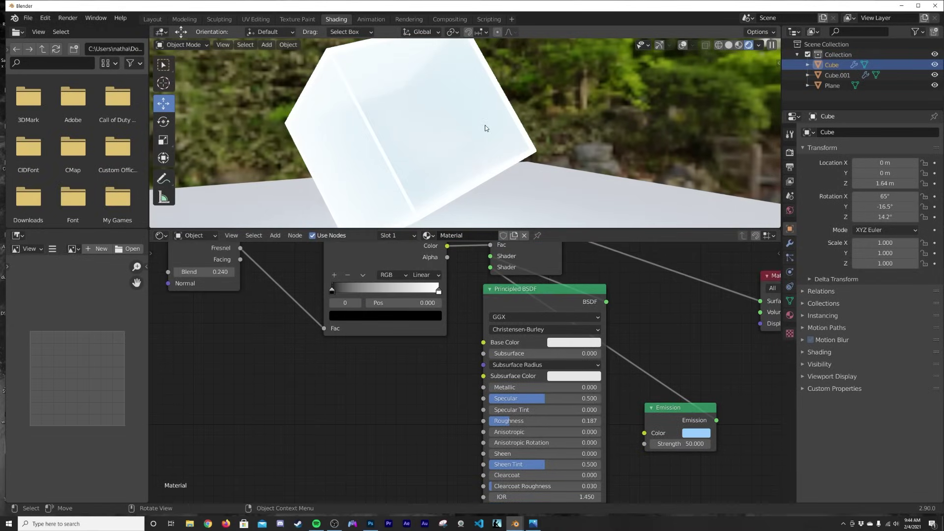
{"action": "middle_click_drag", "start_coordinate": [216, 273], "coordinate": [270, 300]}
{"action": "left_click_drag", "start_coordinate": [278, 303], "coordinate": [262, 300]}
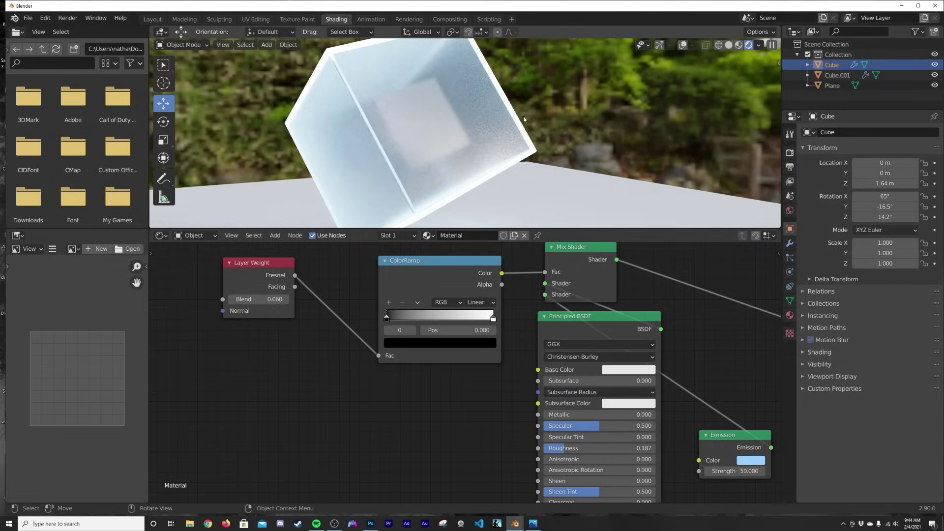
{"action": "left_click_drag", "start_coordinate": [272, 301], "coordinate": [265, 300]}
{"action": "scroll", "coordinate": [625, 92], "scroll_direction": "down", "scroll_amount": 2}
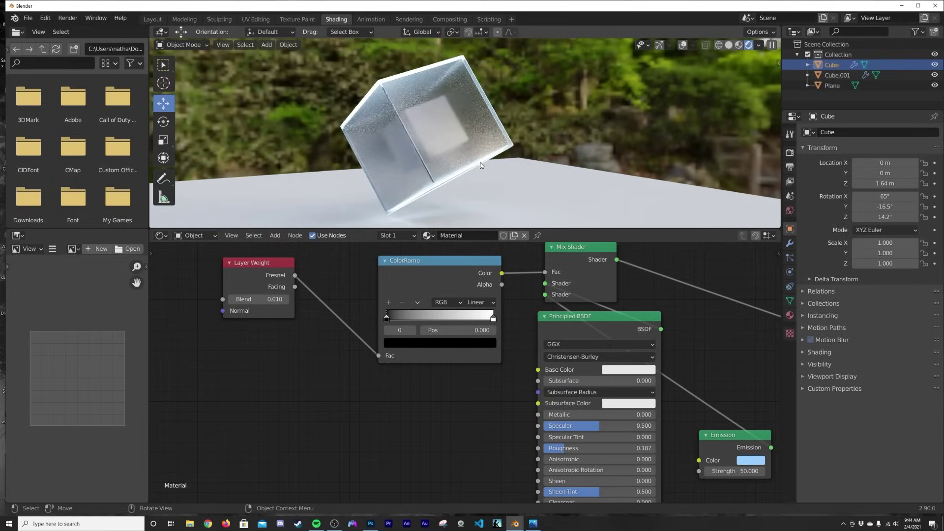
{"action": "scroll", "coordinate": [457, 192], "scroll_direction": "up", "scroll_amount": 3}
Duplicate the ColorRamp node, place the copy beside the Principled BSDF, and connect its Color output to Roughness
{"action": "scroll", "coordinate": [393, 304], "scroll_direction": "down", "scroll_amount": 1}
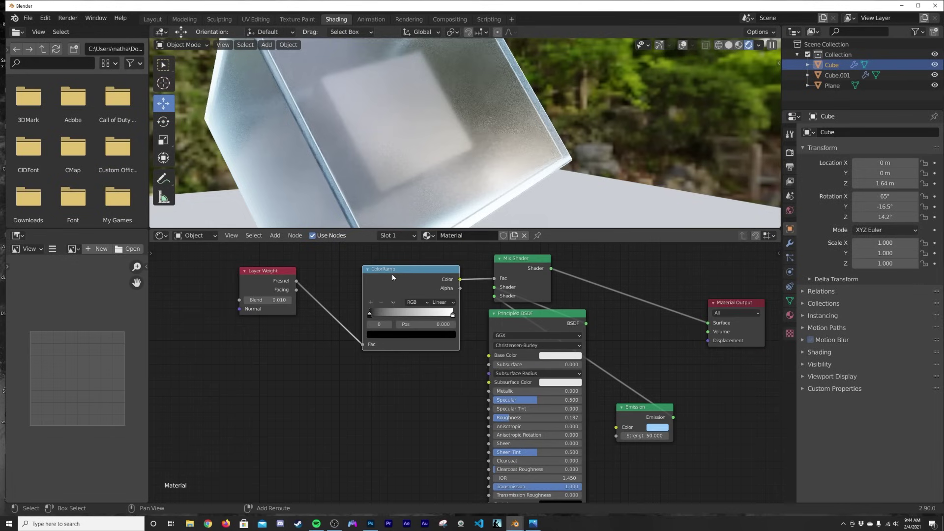
{"action": "key", "text": "shift+d"}
{"action": "left_click", "coordinate": [458, 401]}
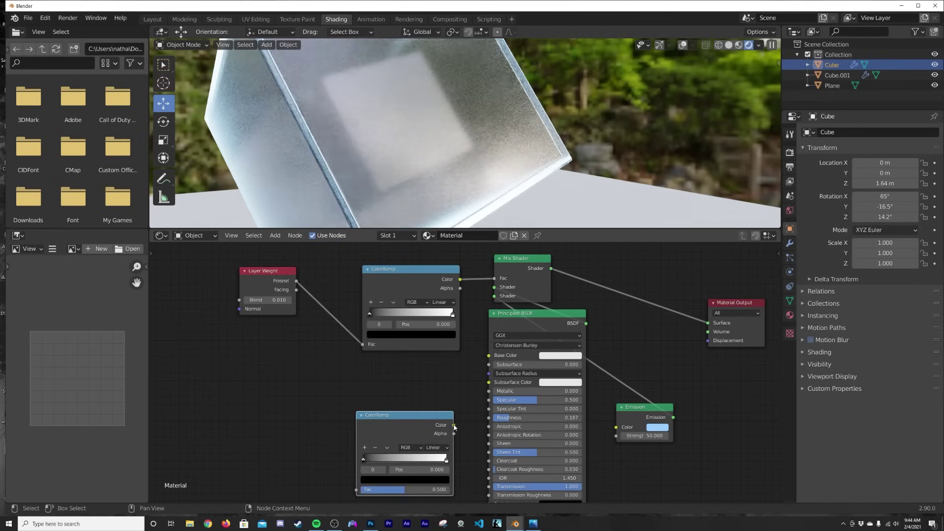
{"action": "left_click_drag", "start_coordinate": [454, 427], "coordinate": [494, 418]}
Add a Noise Texture node just before the duplicated ColorRamp
{"action": "middle_click_drag", "start_coordinate": [304, 421], "coordinate": [407, 383]}
{"action": "key", "text": "shift+a"}
{"action": "left_click", "coordinate": [360, 383]}
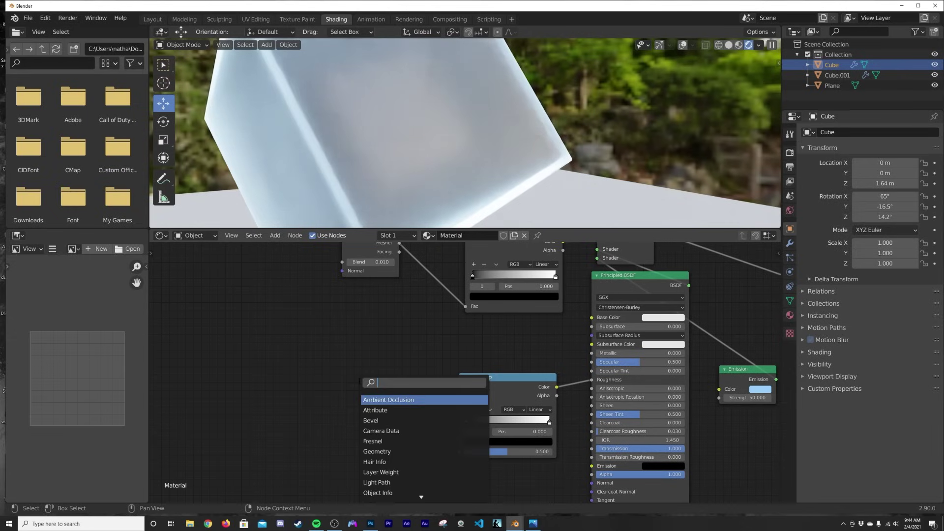
{"action": "type", "text": "noi"}
{"action": "left_click", "coordinate": [367, 400]}
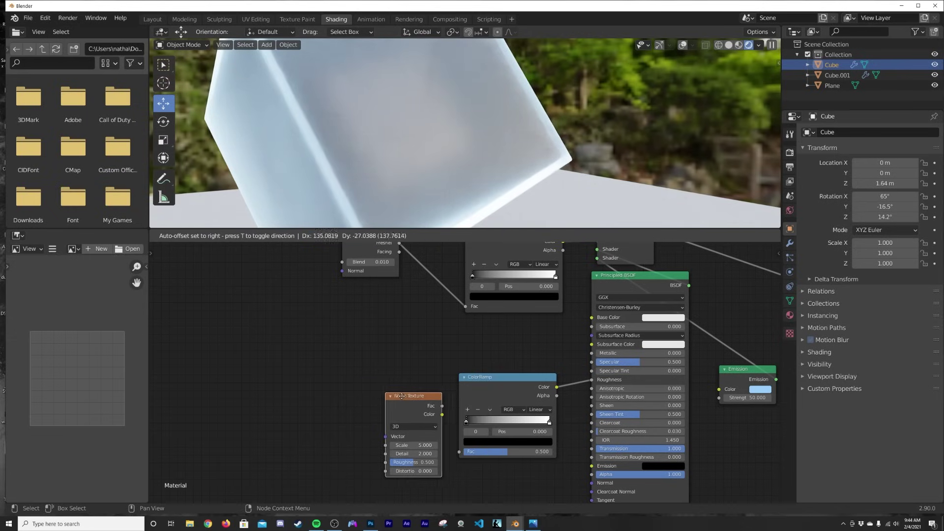
{"action": "left_click", "coordinate": [396, 398]}
Add Texture Coordinate and Mapping nodes to the Noise Texture, feeding the Object output into the Mapping node's Vector input
{"action": "key", "text": "ctrl+t"}
{"action": "middle_click_drag", "start_coordinate": [310, 384], "coordinate": [348, 321]}
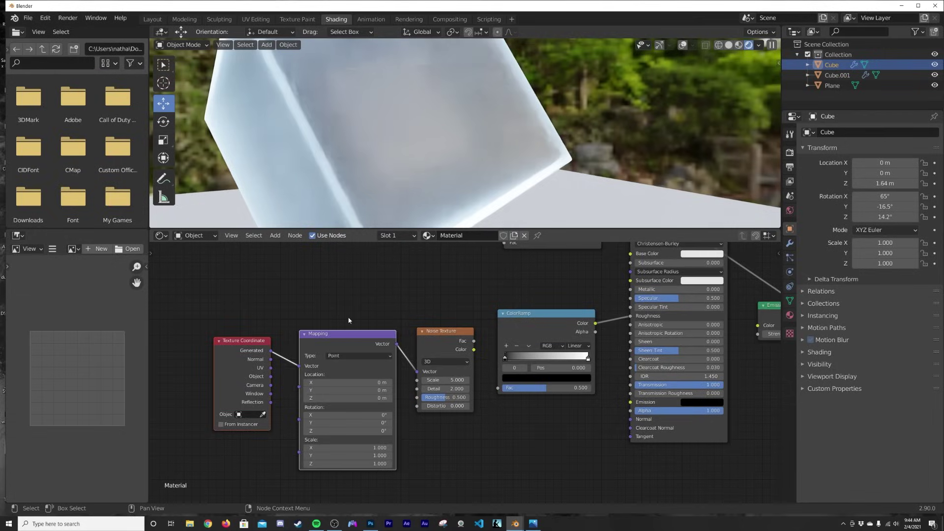
{"action": "scroll", "coordinate": [339, 362], "scroll_direction": "up", "scroll_amount": 2}
{"action": "scroll", "coordinate": [332, 361], "scroll_direction": "down", "scroll_amount": 1}
{"action": "middle_click_drag", "start_coordinate": [172, 388], "coordinate": [316, 371]}
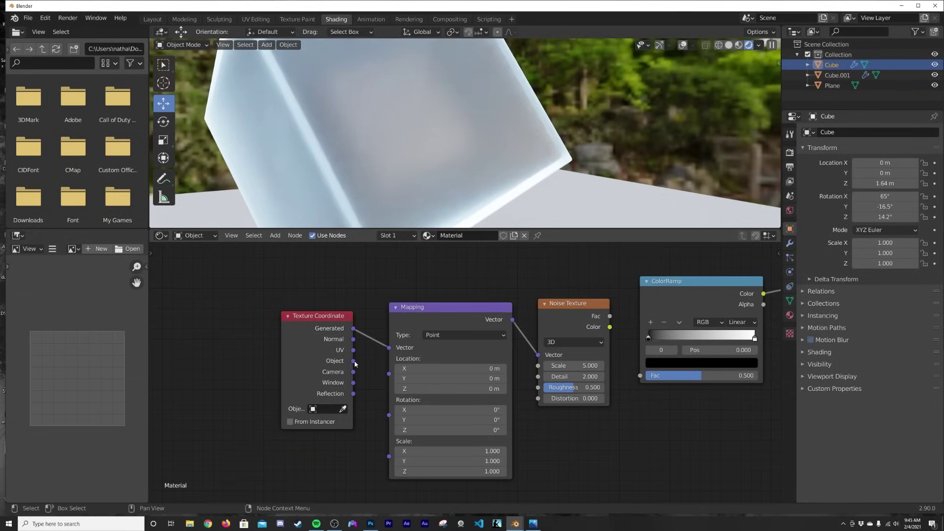
Connect the Noise Texture's Fac output to the second ColorRamp's Fac, and move its black stop to 0.256 and white stop to 0.849
{"action": "scroll", "coordinate": [396, 348], "scroll_direction": "up", "scroll_amount": 8, "text": "ctrl"}
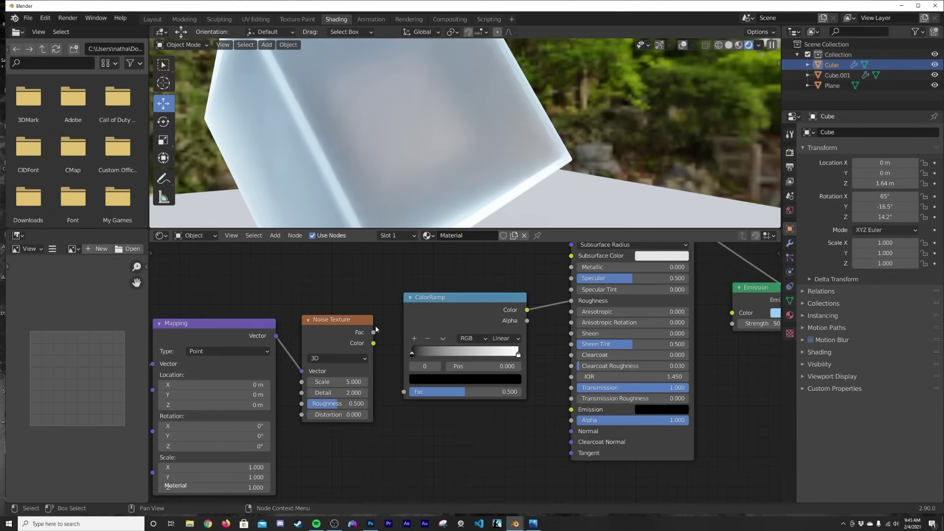
{"action": "left_click_drag", "start_coordinate": [403, 391], "coordinate": [404, 392]}
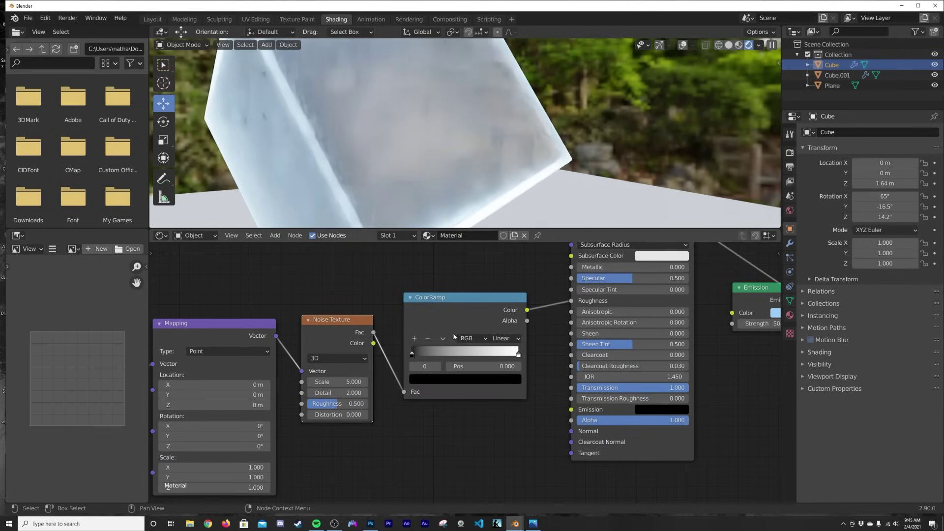
{"action": "left_click_drag", "start_coordinate": [416, 357], "coordinate": [442, 358]}
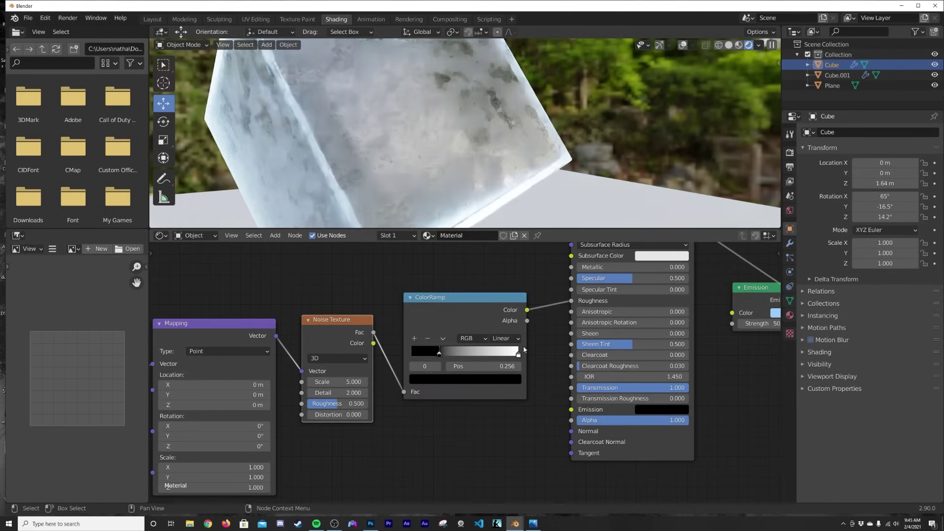
{"action": "left_click_drag", "start_coordinate": [519, 355], "coordinate": [502, 355]}
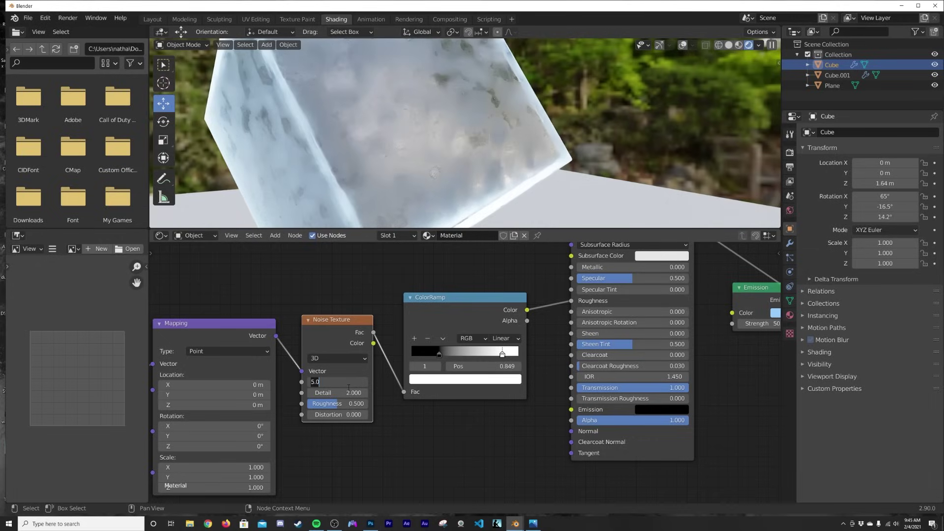
Set the Noise Texture's Scale to 2 and move the black stop of the roughness ColorRamp to 0.439
{"action": "type", "text": "1"}
{"action": "key", "text": "Return"}
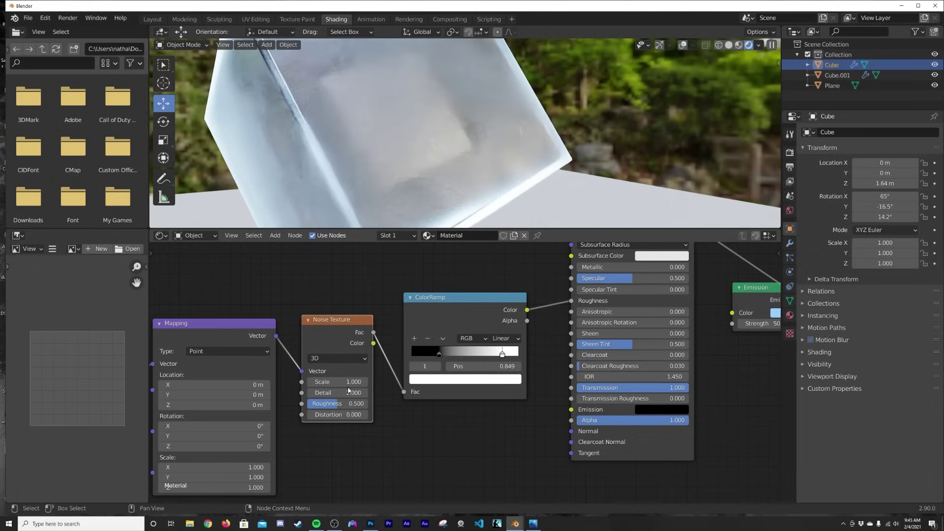
{"action": "key", "text": "Return"}
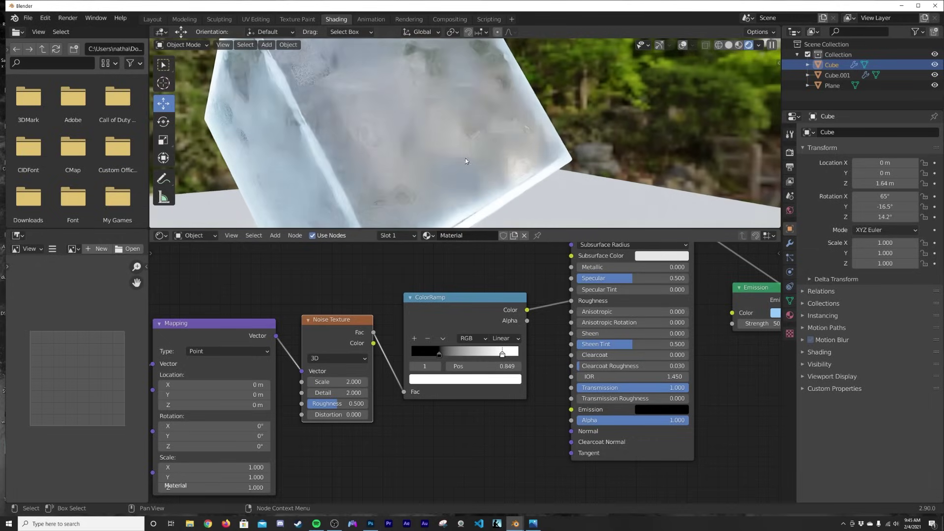
{"action": "scroll", "coordinate": [417, 163], "scroll_direction": "down", "scroll_amount": 4}
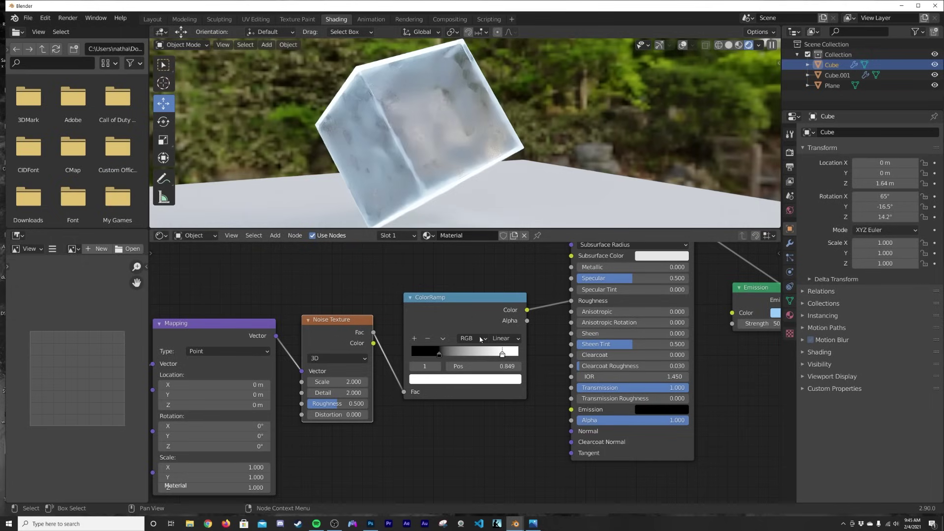
{"action": "left_click_drag", "start_coordinate": [440, 353], "coordinate": [462, 352]}
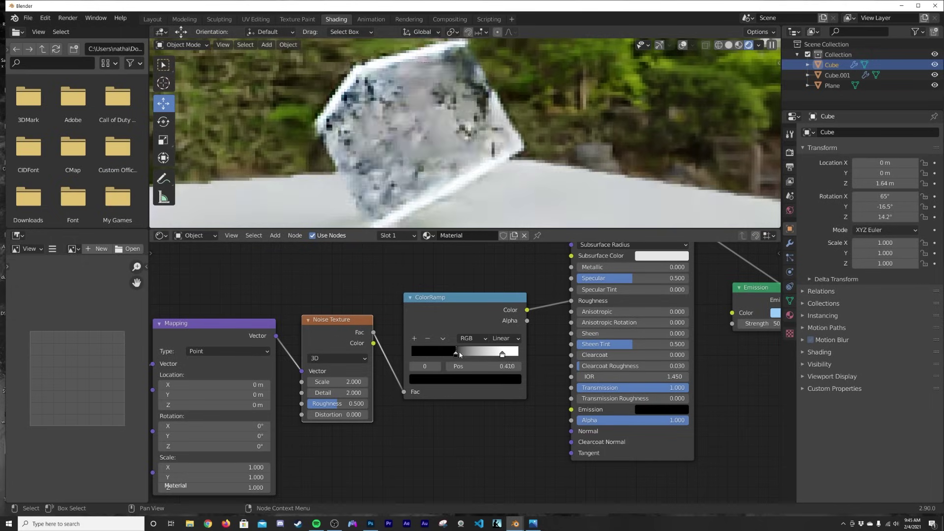
Set the Noise Texture's Detail to 16 and its Roughness to 0.653
{"action": "double_click", "coordinate": [330, 393]}
{"action": "type", "text": "16"}
{"action": "key", "text": "Return"}
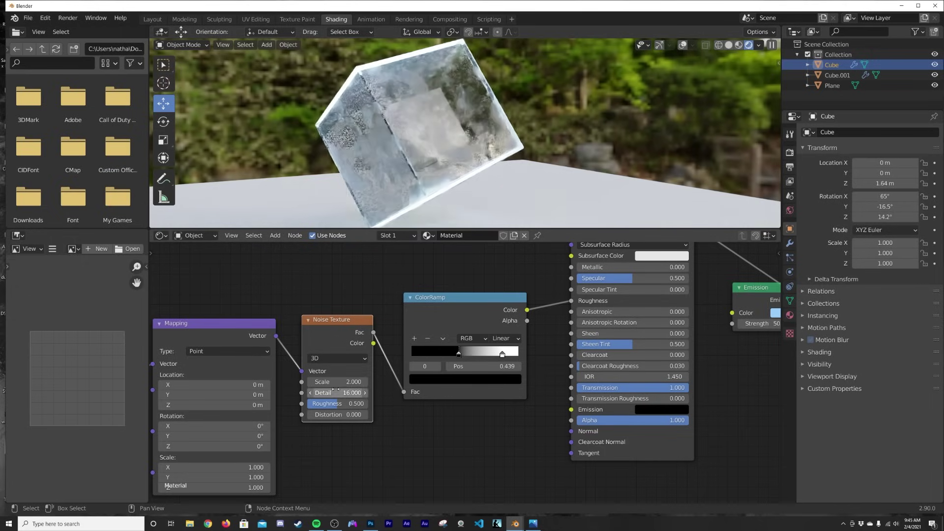
{"action": "left_click_drag", "start_coordinate": [339, 404], "coordinate": [347, 404]}
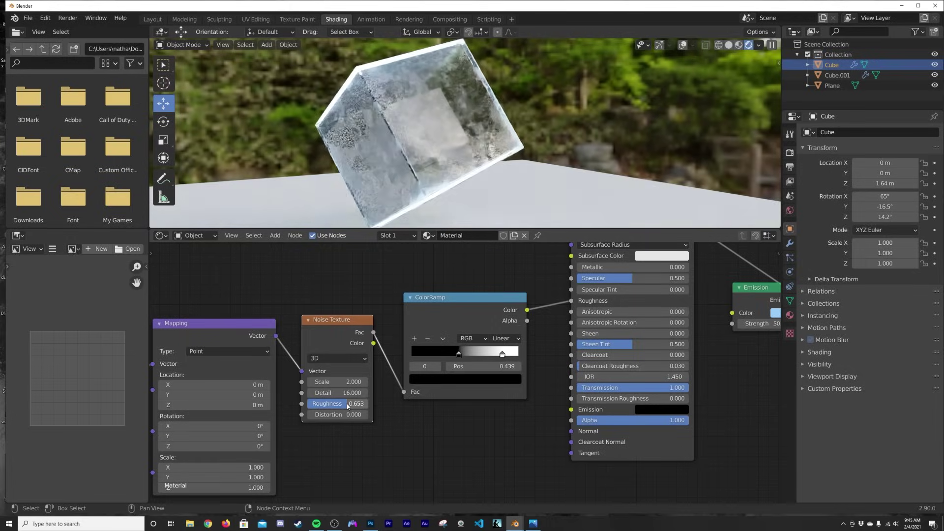
Examine the cube's frosted surface and inner cube up close and from several angles
{"action": "middle_click_drag", "start_coordinate": [470, 128], "coordinate": [426, 150]}
{"action": "scroll", "coordinate": [406, 158], "scroll_direction": "up", "scroll_amount": 5}
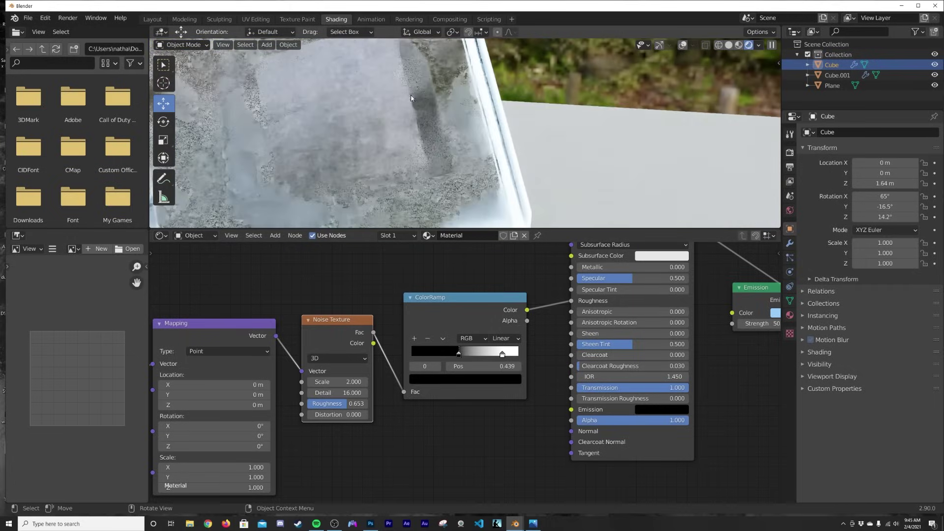
{"action": "scroll", "coordinate": [406, 161], "scroll_direction": "down", "scroll_amount": 4}
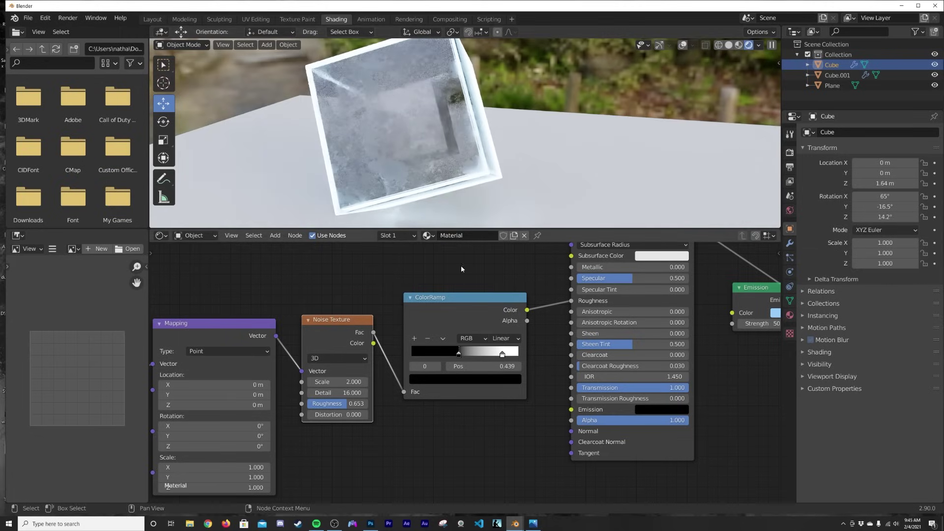
{"action": "middle_click_drag", "start_coordinate": [427, 152], "coordinate": [484, 160]}
{"action": "scroll", "coordinate": [484, 160], "scroll_direction": "up", "scroll_amount": 3}
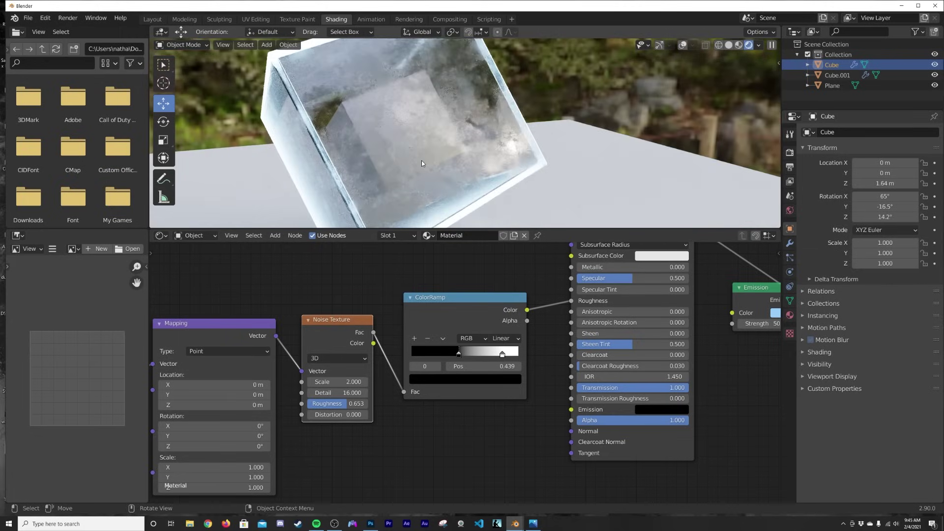
{"action": "scroll", "coordinate": [422, 164], "scroll_direction": "down", "scroll_amount": 1}
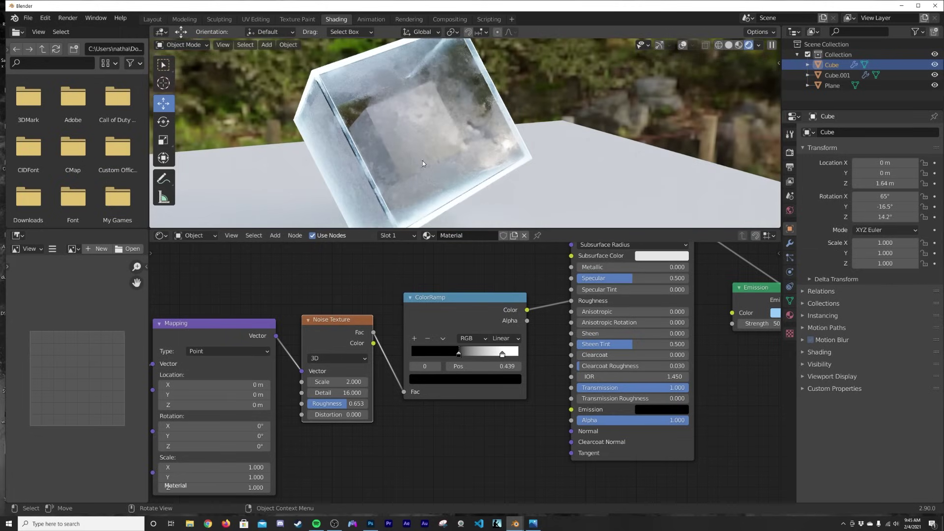
{"action": "middle_click_drag", "start_coordinate": [423, 160], "coordinate": [448, 139]}
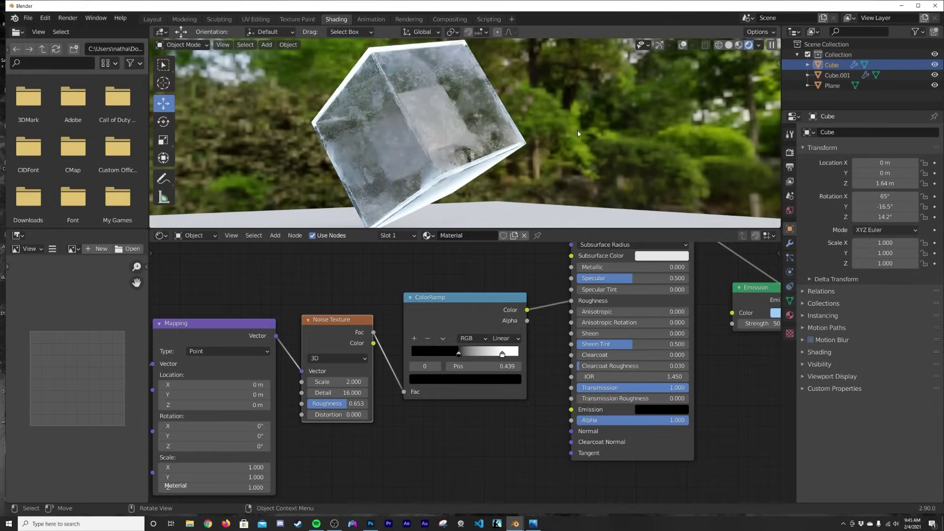
Move the Texture Coordinate, Mapping, Noise Texture and roughness ColorRamp nodes together, farther away from the Principled BSDF
{"action": "scroll", "coordinate": [346, 389], "scroll_direction": "down", "scroll_amount": 3}
{"action": "left_click_drag", "start_coordinate": [196, 327], "coordinate": [480, 448]}
{"action": "key", "text": "g"}
{"action": "left_click", "coordinate": [462, 417]}
Add a Bump node below the roughness ColorRamp and connect its Normal output to the Principled BSDF's Normal input
{"action": "scroll", "coordinate": [462, 417], "scroll_direction": "up", "scroll_amount": 3}
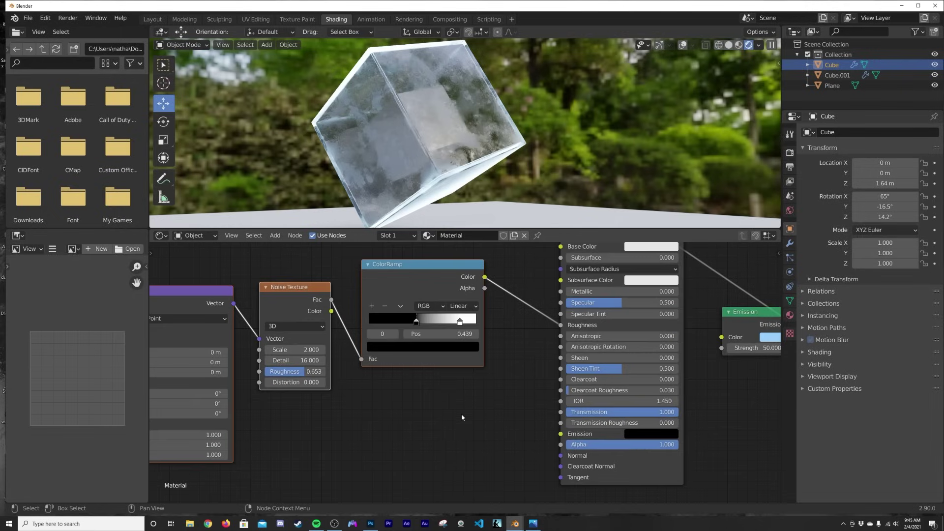
{"action": "key", "text": "shift+a"}
{"action": "type", "text": "bum"}
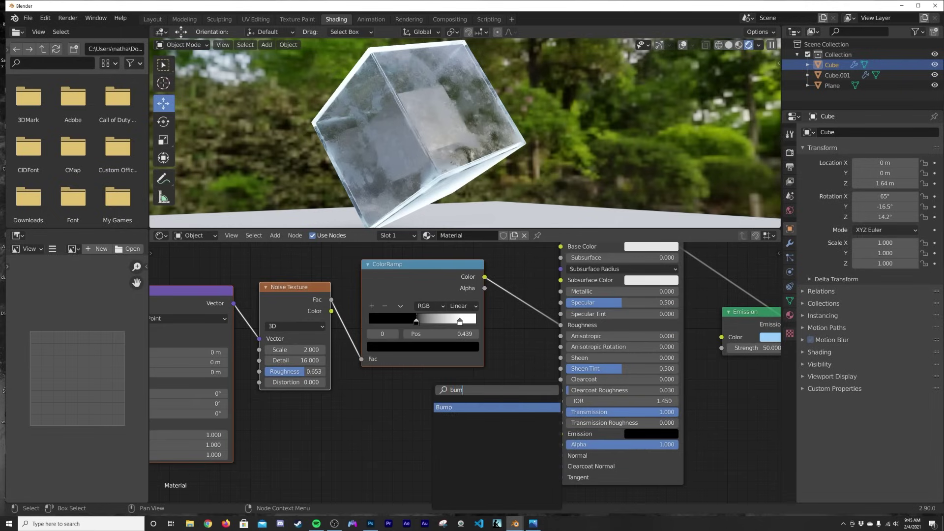
{"action": "key", "text": "Return"}
{"action": "left_click", "coordinate": [428, 422]}
{"action": "left_click_drag", "start_coordinate": [497, 438], "coordinate": [561, 456]}
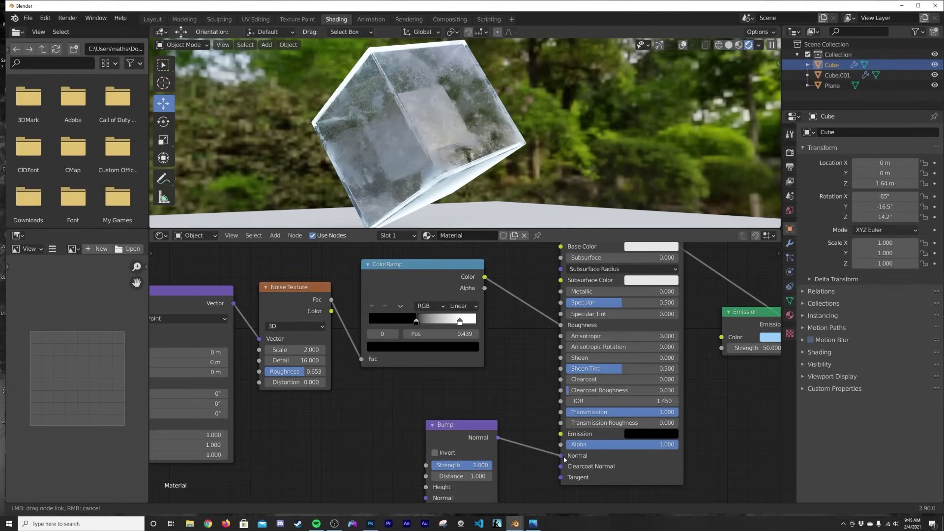
Add a Musgrave Texture node before the Bump node and connect the Mapping node's Vector output to its Vector input
{"action": "key", "text": "shift+a"}
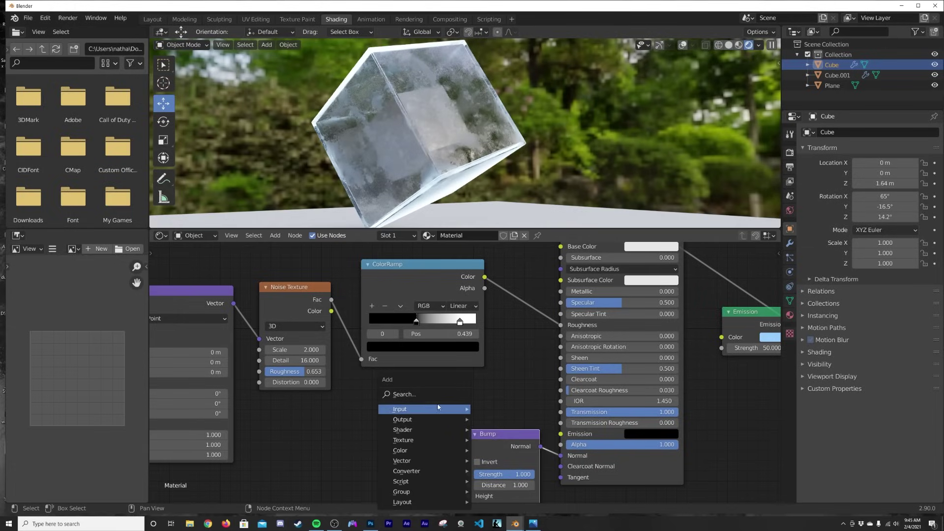
{"action": "type", "text": "mus"}
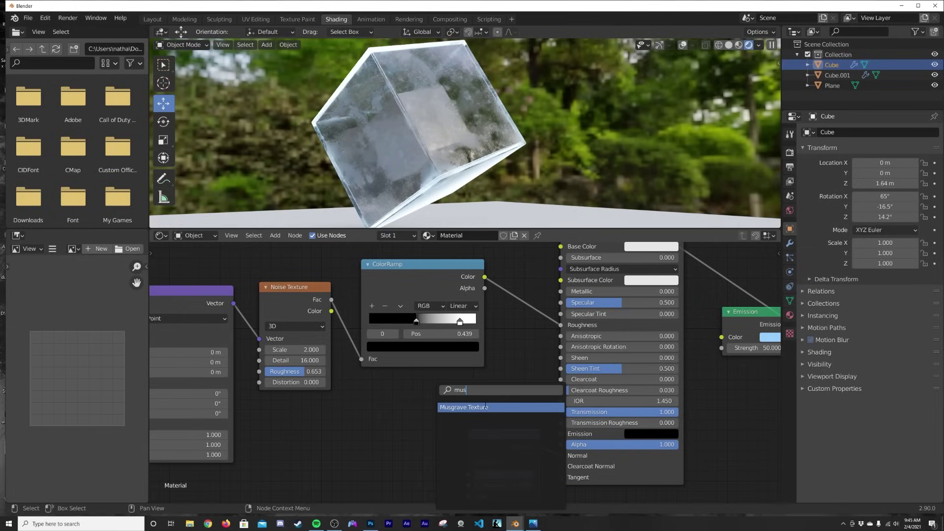
{"action": "key", "text": "Return"}
{"action": "left_click", "coordinate": [341, 426]}
{"action": "middle_click_drag", "start_coordinate": [342, 426], "coordinate": [388, 398]}
{"action": "scroll", "coordinate": [315, 334], "scroll_direction": "down", "scroll_amount": 3}
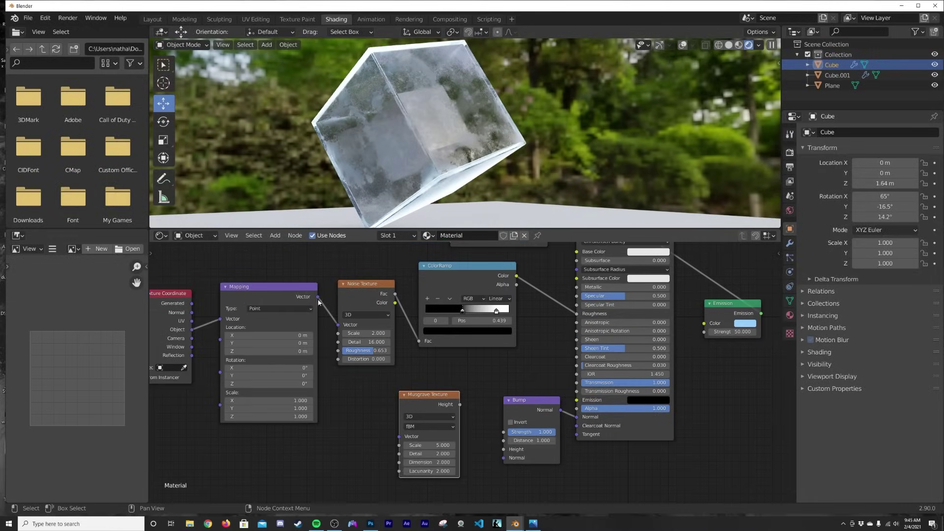
{"action": "left_click_drag", "start_coordinate": [398, 440], "coordinate": [399, 436]}
{"action": "scroll", "coordinate": [428, 433], "scroll_direction": "up", "scroll_amount": 2}
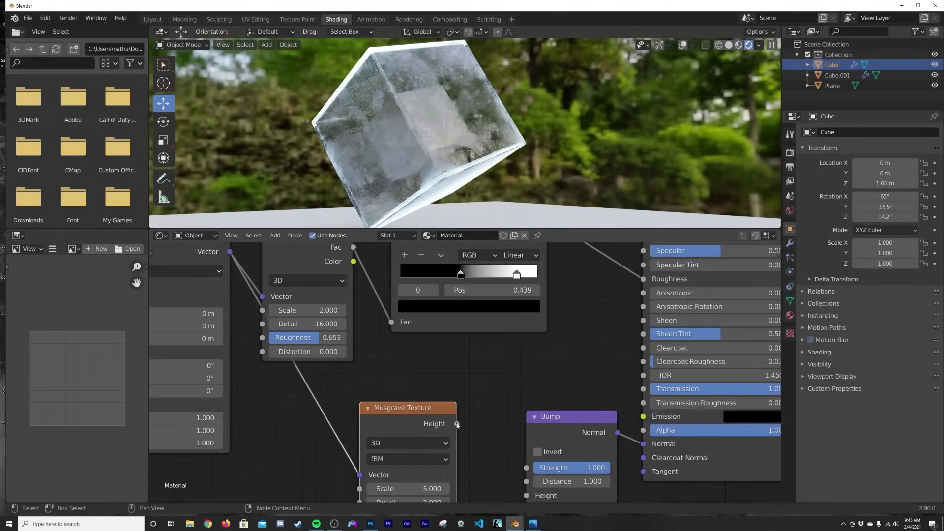
Connect the Musgrave Texture's Height output to the Bump node's Height input
{"action": "left_click_drag", "start_coordinate": [509, 476], "coordinate": [511, 477]}
{"action": "middle_click_drag", "start_coordinate": [510, 477], "coordinate": [510, 453]}
{"action": "left_click_drag", "start_coordinate": [457, 400], "coordinate": [489, 434]}
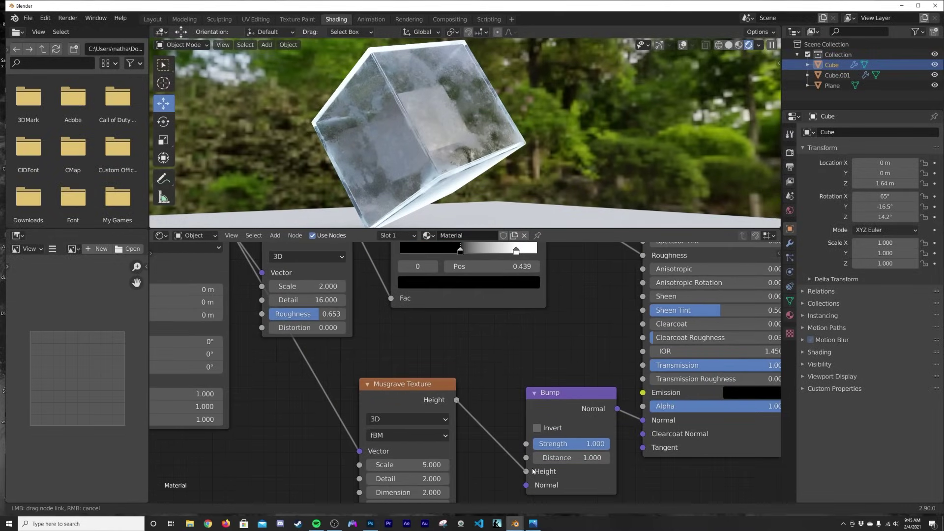
{"action": "left_click_drag", "start_coordinate": [533, 473], "coordinate": [527, 472]}
{"action": "middle_click_drag", "start_coordinate": [453, 382], "coordinate": [461, 325]}
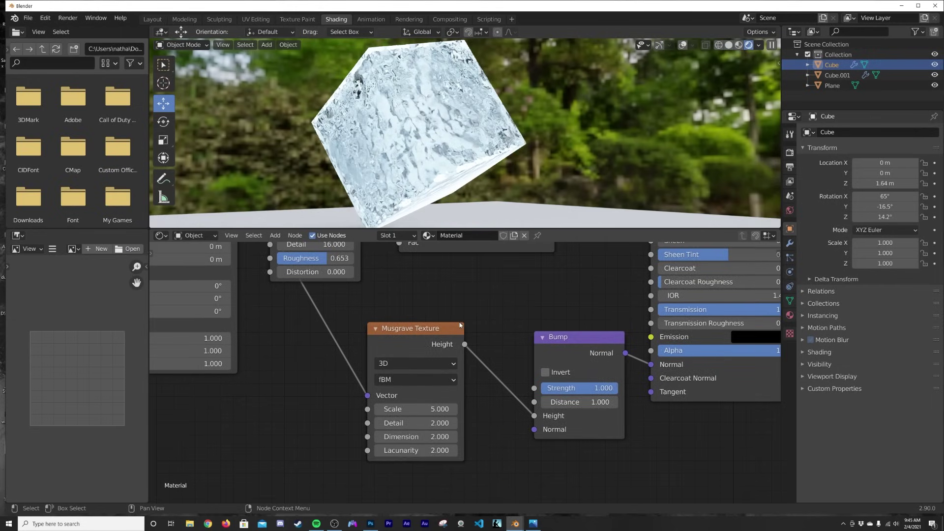
Try a Musgrave Texture Scale of 2 with a Bump Strength of 0.124, checking the ice cube's surface up close
{"action": "scroll", "coordinate": [541, 359], "scroll_direction": "down", "scroll_amount": 1}
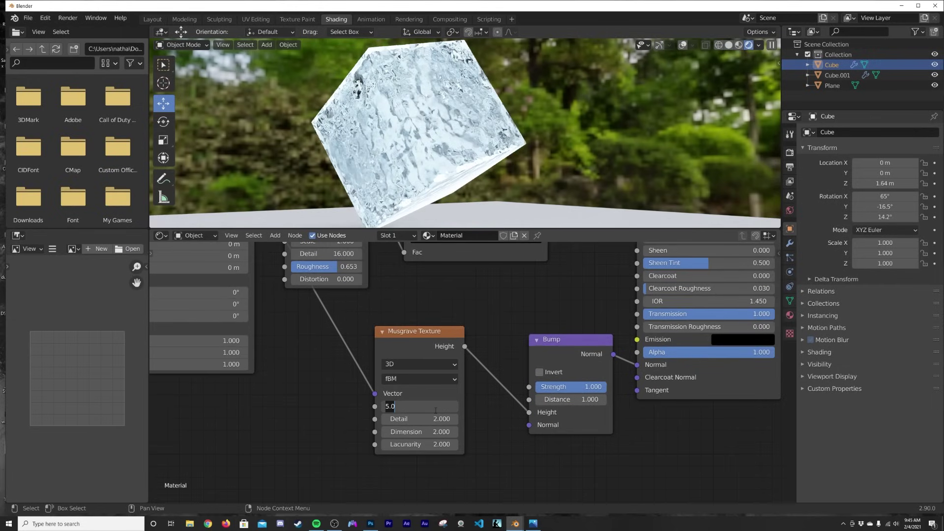
{"action": "key", "text": "Return"}
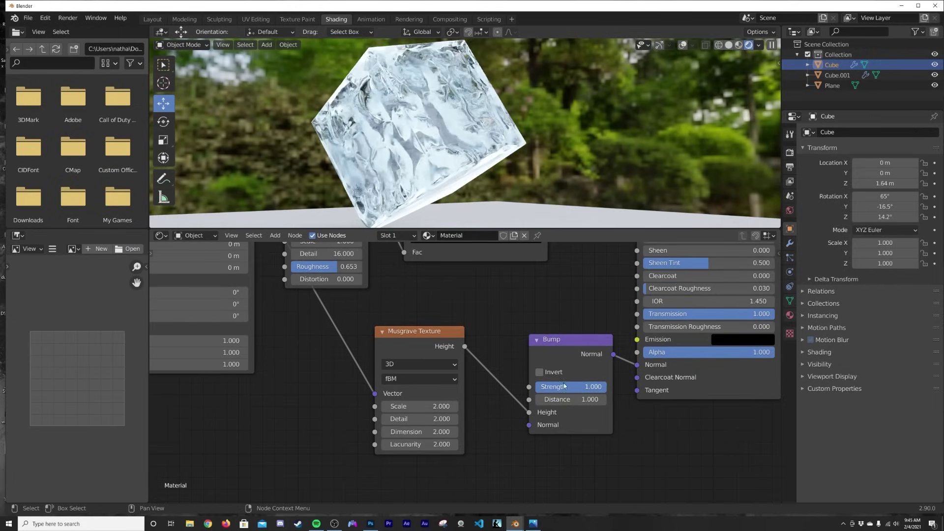
{"action": "left_click_drag", "start_coordinate": [563, 388], "coordinate": [551, 389]}
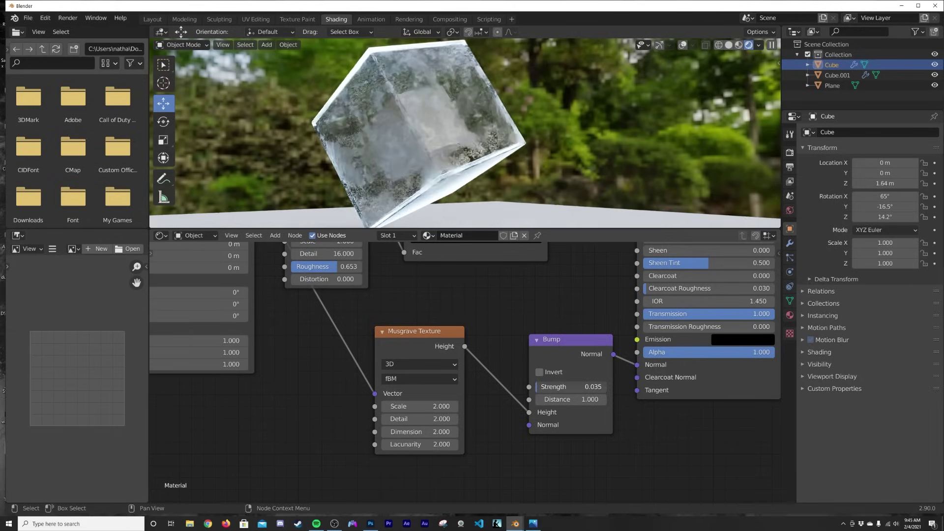
{"action": "middle_click_drag", "start_coordinate": [481, 200], "coordinate": [495, 179]}
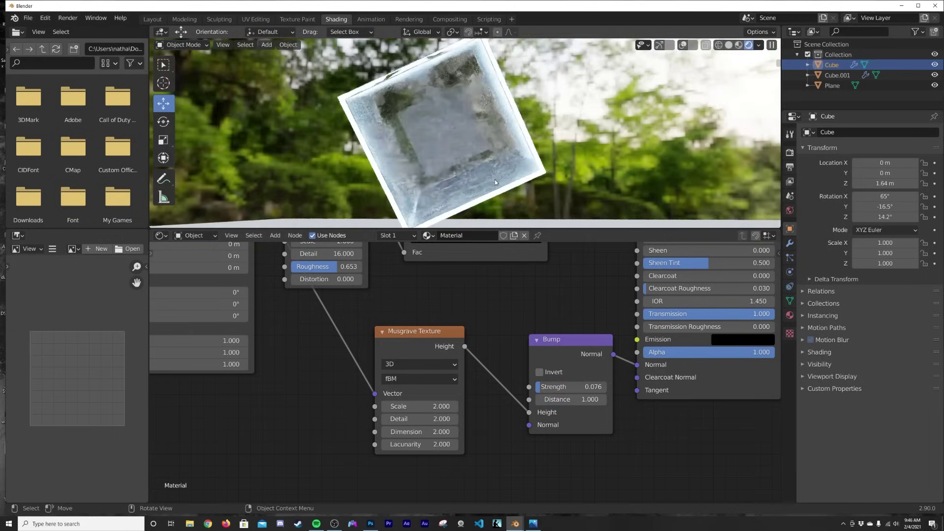
{"action": "scroll", "coordinate": [495, 179], "scroll_direction": "up", "scroll_amount": 4}
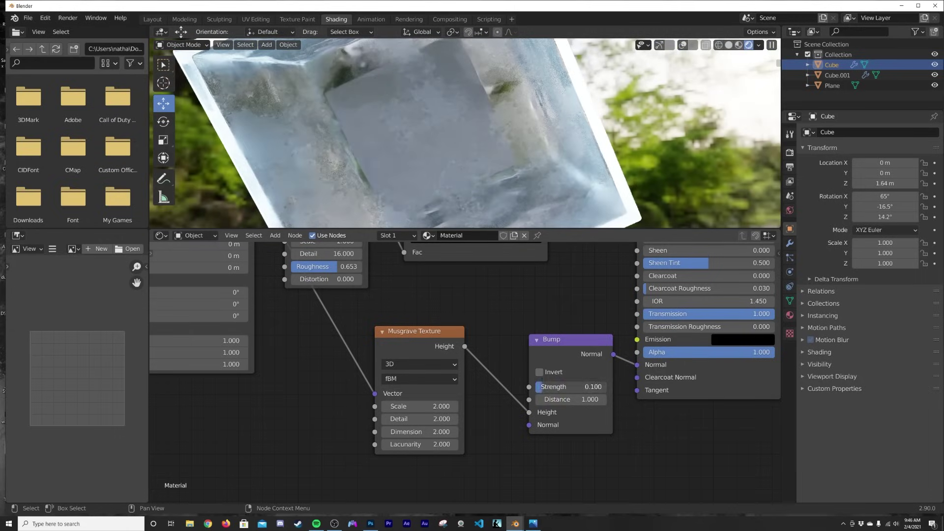
{"action": "left_click_drag", "start_coordinate": [547, 387], "coordinate": [549, 387]}
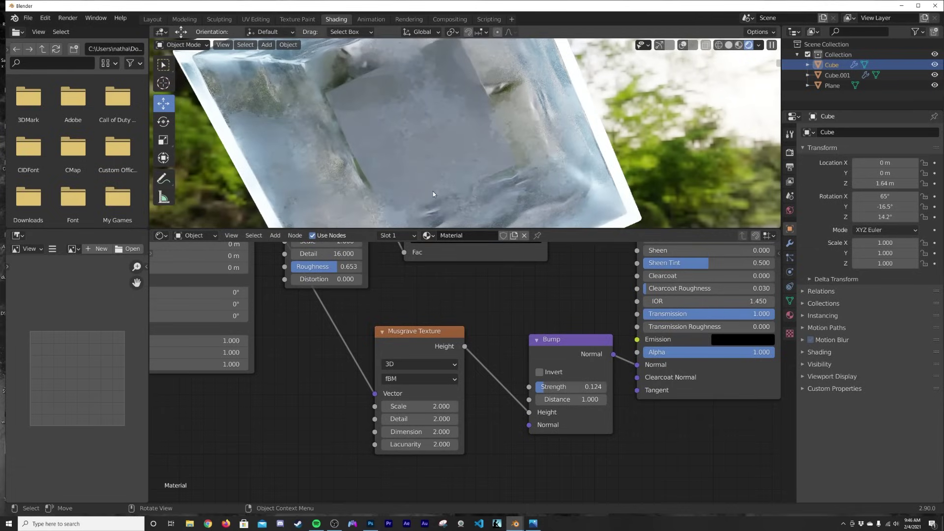
Set the Musgrave Texture's Scale to 3 and the Bump node's Strength to 0.094
{"action": "scroll", "coordinate": [433, 191], "scroll_direction": "down", "scroll_amount": 3}
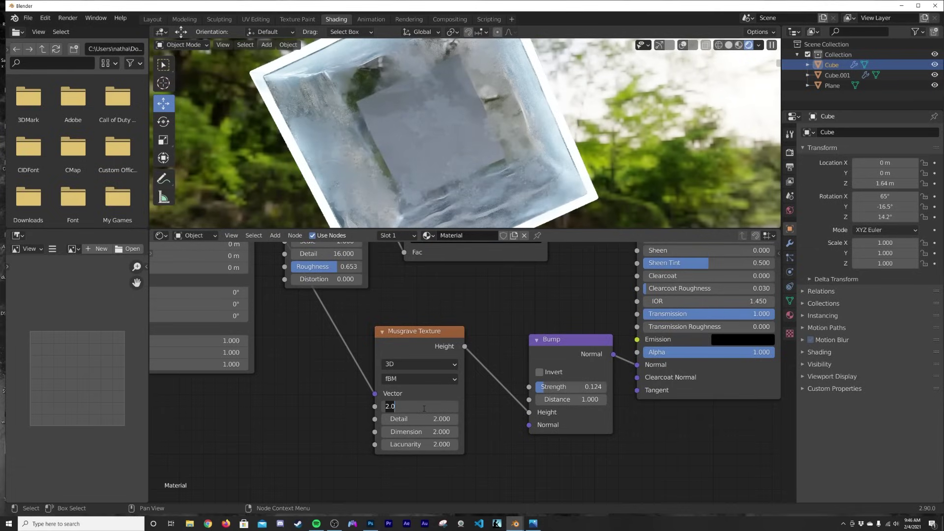
{"action": "scroll", "coordinate": [515, 297], "scroll_direction": "up", "scroll_amount": 1}
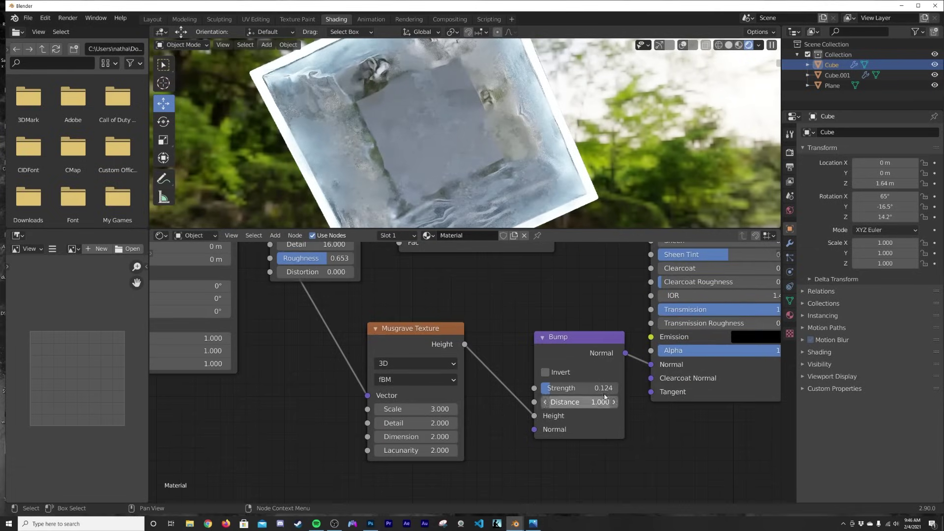
{"action": "left_click_drag", "start_coordinate": [590, 388], "coordinate": [586, 388]}
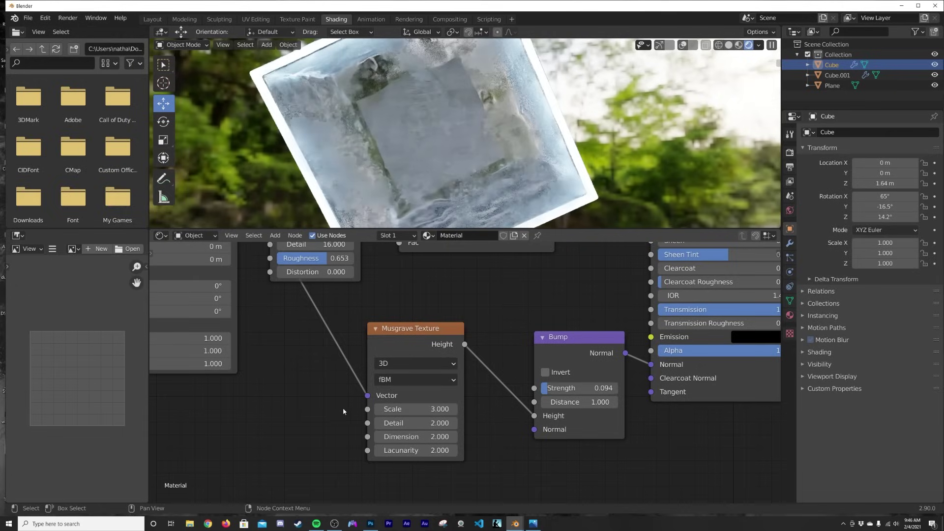
Inspect the bumpy cube from other angles and switch the rendered viewport from the HDRI to Scene Lights and Scene World
{"action": "middle_click_drag", "start_coordinate": [524, 157], "coordinate": [456, 193]}
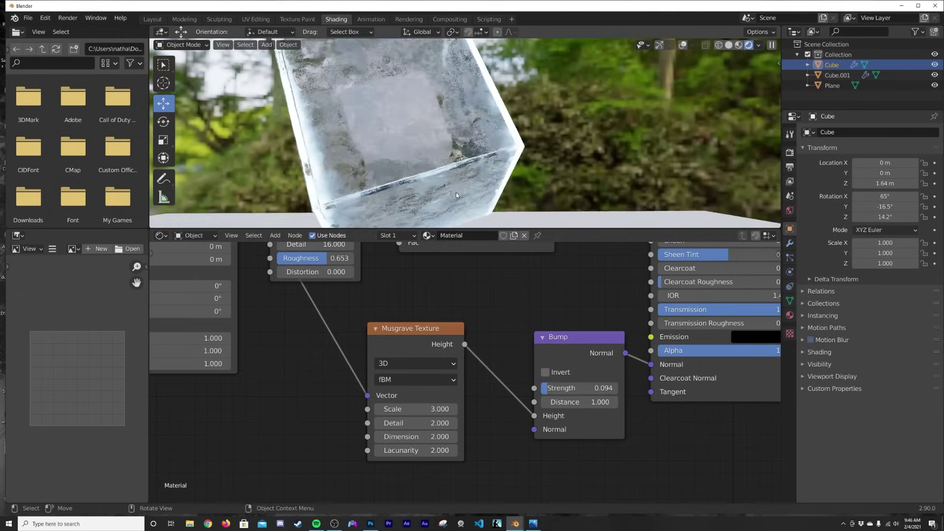
{"action": "mouse_move", "coordinate": [450, 111]}
{"action": "middle_mouse_down"}
{"action": "mouse_move", "coordinate": [420, 142]}
{"action": "mouse_move", "coordinate": [464, 121]}
{"action": "middle_mouse_up"}
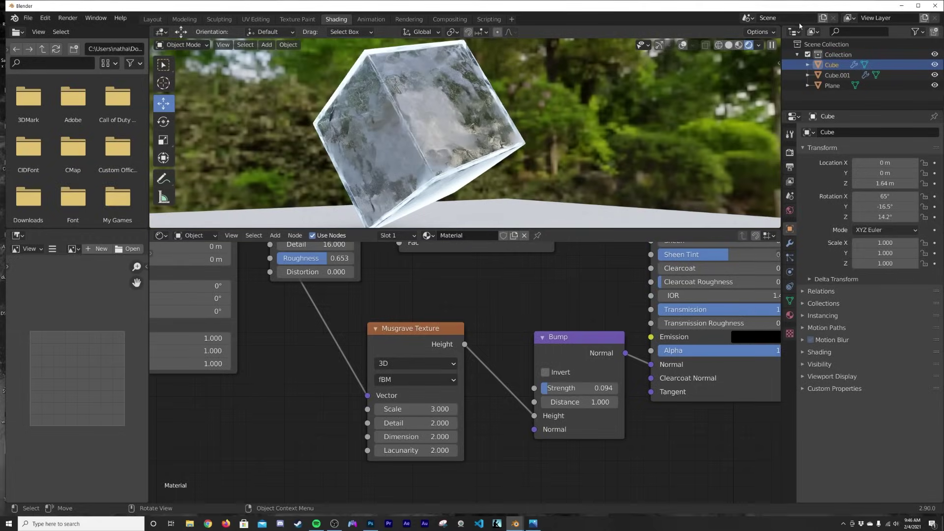
{"action": "left_click", "coordinate": [760, 45]}
{"action": "left_click", "coordinate": [700, 95]}
{"action": "left_click", "coordinate": [700, 106]}
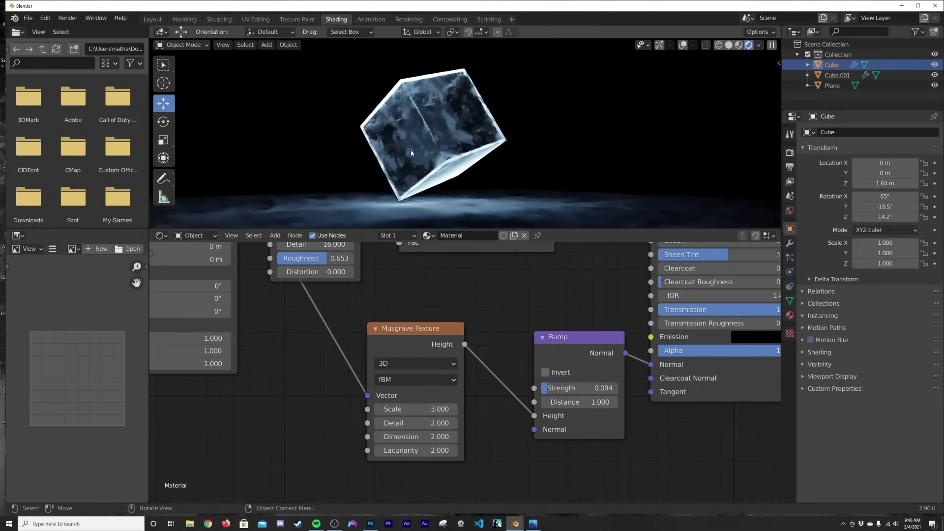
{"action": "middle_click_drag", "start_coordinate": [411, 149], "coordinate": [495, 187]}
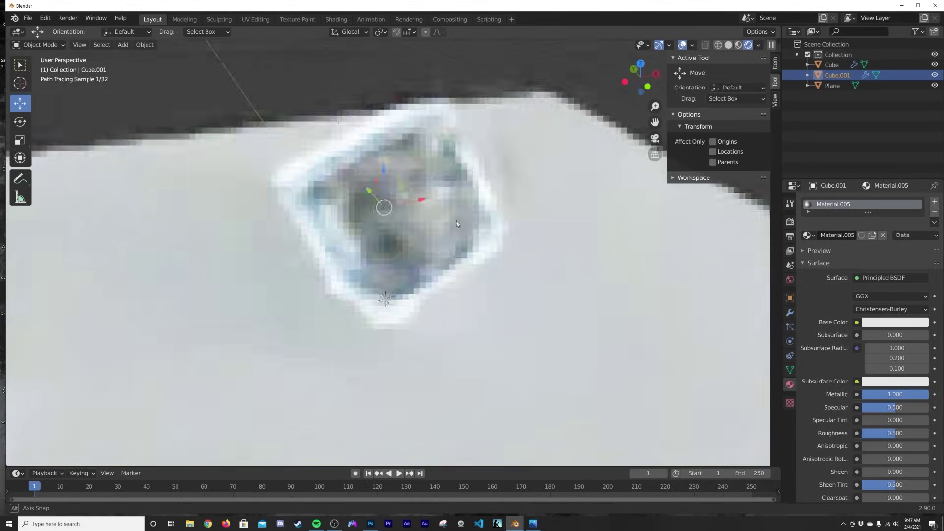
Select the ground plane and give it a new material in the Shading workspace with Metallic at 1.000
{"action": "mouse_move", "coordinate": [456, 221]}
{"action": "middle_mouse_down"}
{"action": "mouse_move", "coordinate": [429, 231]}
{"action": "mouse_move", "coordinate": [440, 275]}
{"action": "mouse_move", "coordinate": [537, 291]}
{"action": "middle_mouse_up"}
{"action": "scroll", "coordinate": [439, 275], "scroll_direction": "down", "scroll_amount": 3}
{"action": "left_click", "coordinate": [537, 290]}
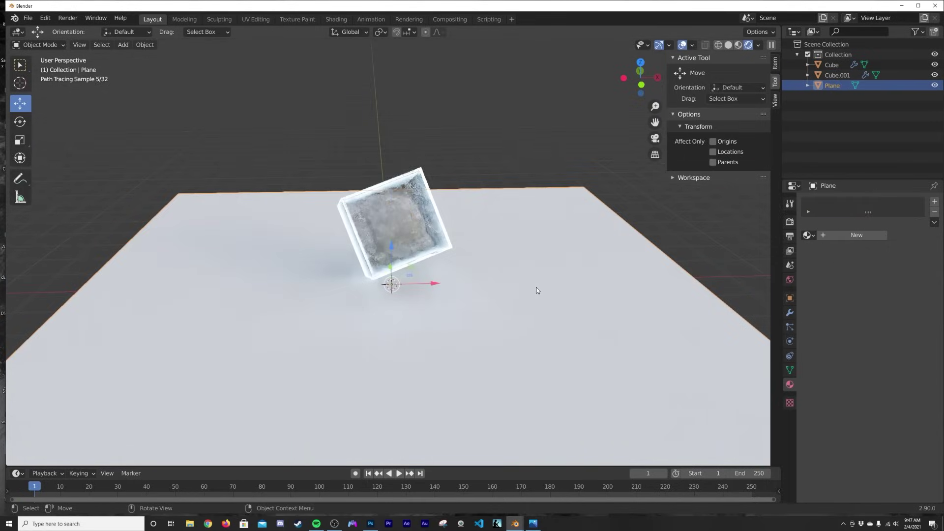
{"action": "left_click", "coordinate": [336, 19]}
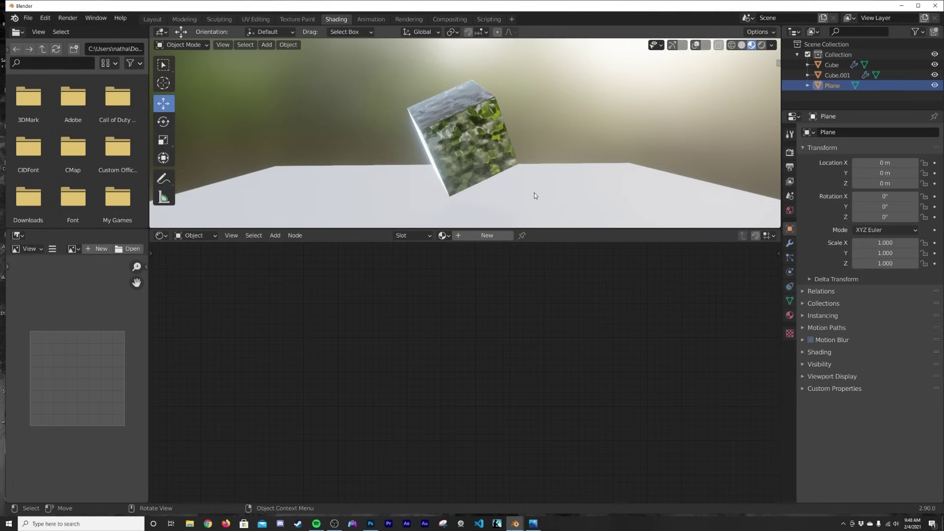
{"action": "left_click", "coordinate": [487, 235]}
{"action": "left_click_drag", "start_coordinate": [477, 386], "coordinate": [544, 386]}
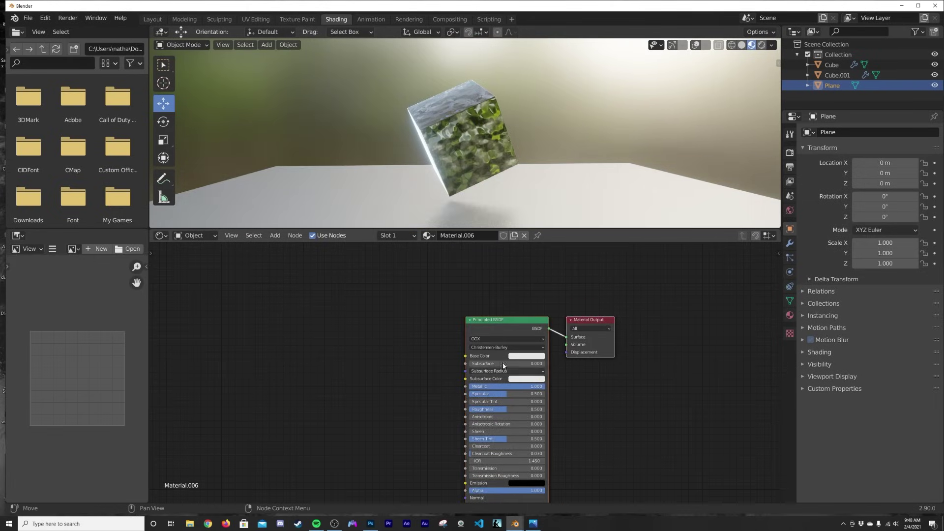
Add a ColorRamp node before the Principled BSDF in the plane's material
{"action": "key", "text": "shift+a"}
{"action": "type", "text": "col"}
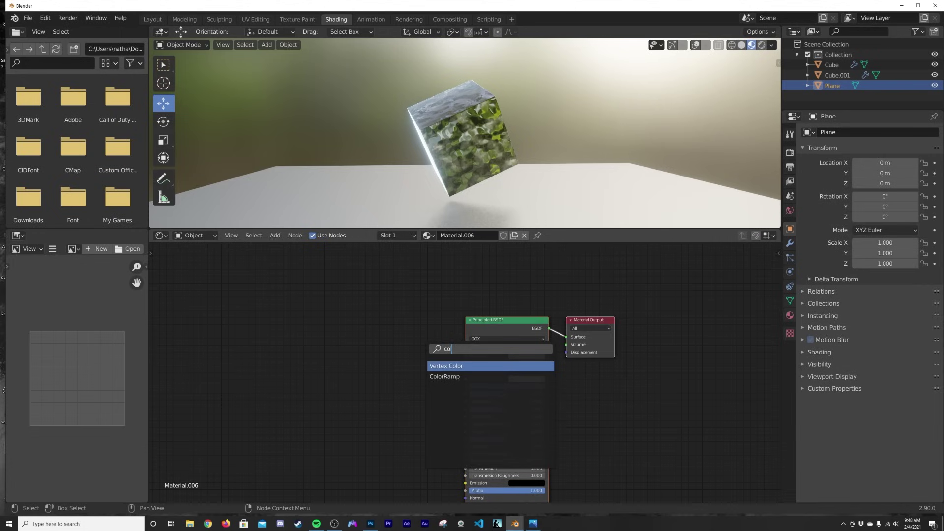
{"action": "left_click", "coordinate": [444, 376]}
{"action": "left_click", "coordinate": [338, 399]}
{"action": "middle_click_drag", "start_coordinate": [339, 398], "coordinate": [336, 344]}
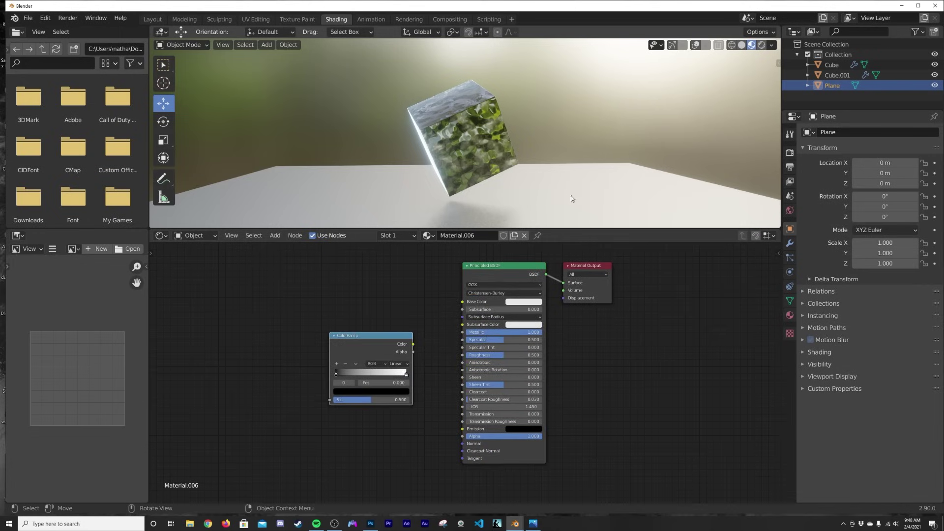
Switch the 3D viewport to Rendered shading with the plane in view
{"action": "middle_click_drag", "start_coordinate": [584, 171], "coordinate": [590, 141], "text": "shift"}
{"action": "key", "text": "z"}
{"action": "left_click", "coordinate": [568, 117]}
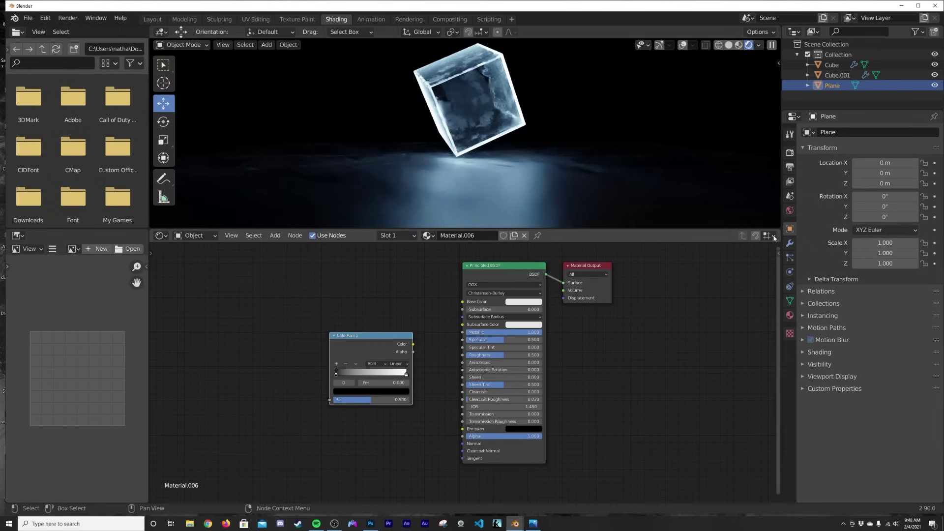
Connect the ColorRamp's Color output to the Principled BSDF's Roughness input and move the ramp closer to the shader
{"action": "left_click_drag", "start_coordinate": [413, 345], "coordinate": [441, 271]}
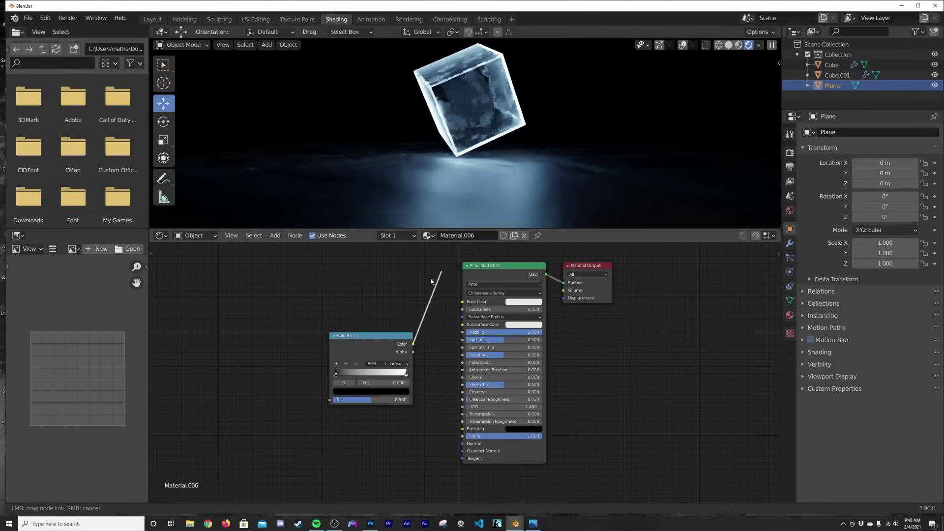
{"action": "left_click_drag", "start_coordinate": [451, 364], "coordinate": [463, 356]}
{"action": "scroll", "coordinate": [467, 358], "scroll_direction": "up", "scroll_amount": 8}
{"action": "scroll", "coordinate": [469, 357], "scroll_direction": "down", "scroll_amount": 1}
{"action": "middle_click_drag", "start_coordinate": [467, 355], "coordinate": [580, 380]}
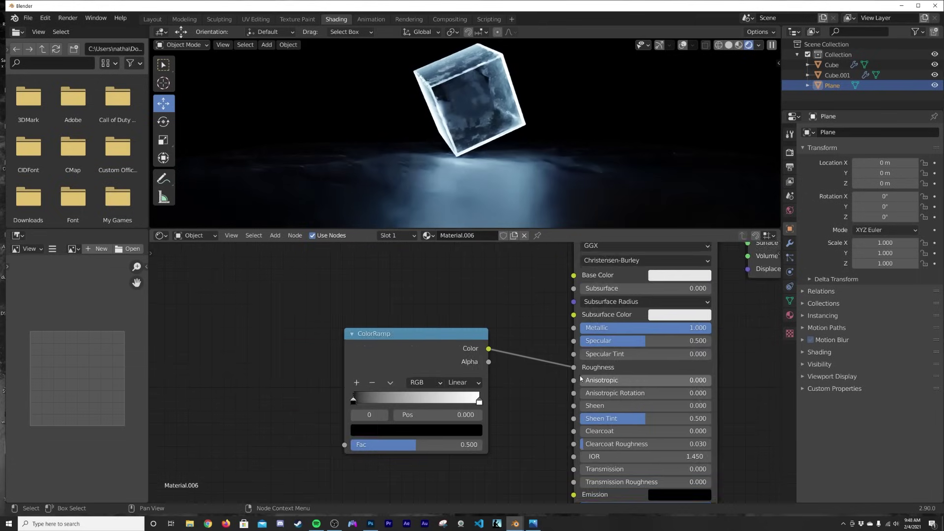
{"action": "scroll", "coordinate": [450, 363], "scroll_direction": "down", "scroll_amount": 1}
{"action": "left_click_drag", "start_coordinate": [394, 351], "coordinate": [445, 358]}
{"action": "left_click", "coordinate": [445, 359]}
Add a Noise Texture node before the ColorRamp
{"action": "key", "text": "shift+a"}
{"action": "left_click", "coordinate": [289, 303]}
{"action": "type", "text": "n"}
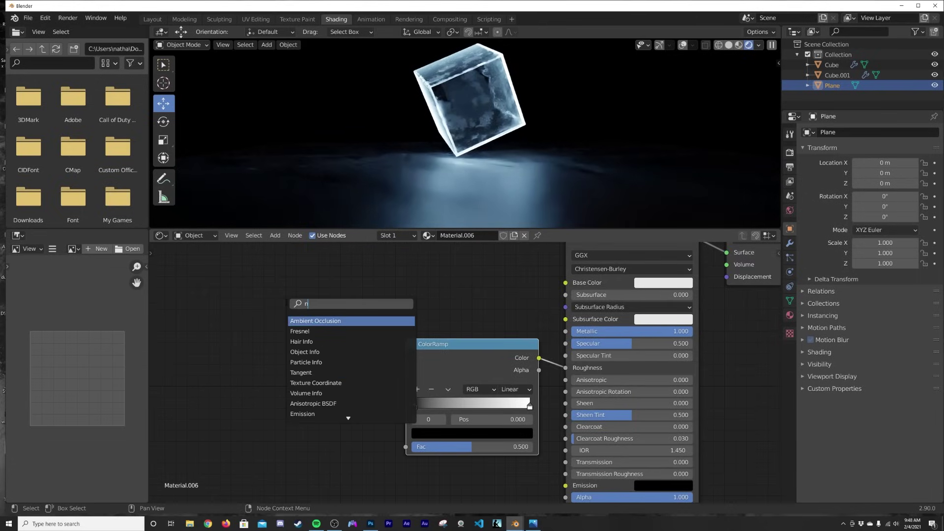
{"action": "type", "text": "oi"}
{"action": "left_click", "coordinate": [317, 321]}
{"action": "left_click", "coordinate": [300, 338]}
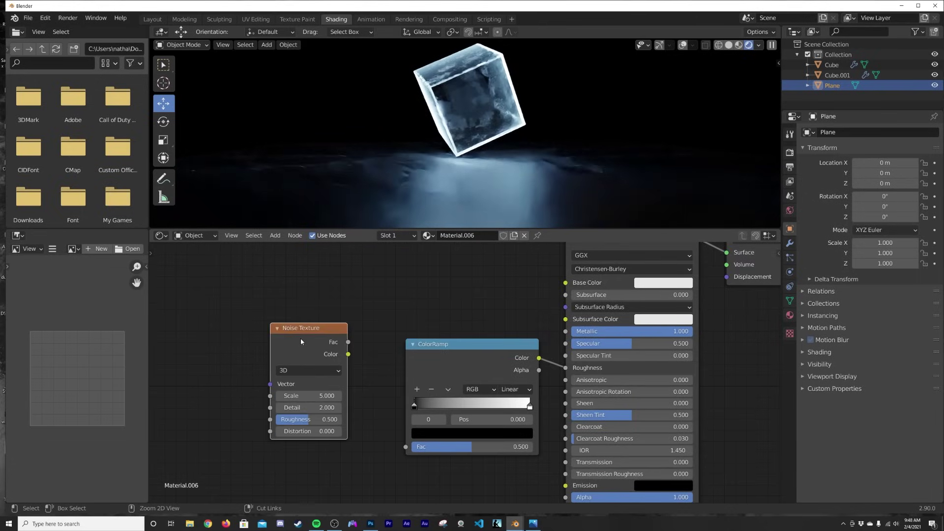
Add Texture Coordinate and Mapping nodes to the Noise Texture, feeding the Mapping's Vector from the Object output
{"action": "key", "text": "ctrl+t"}
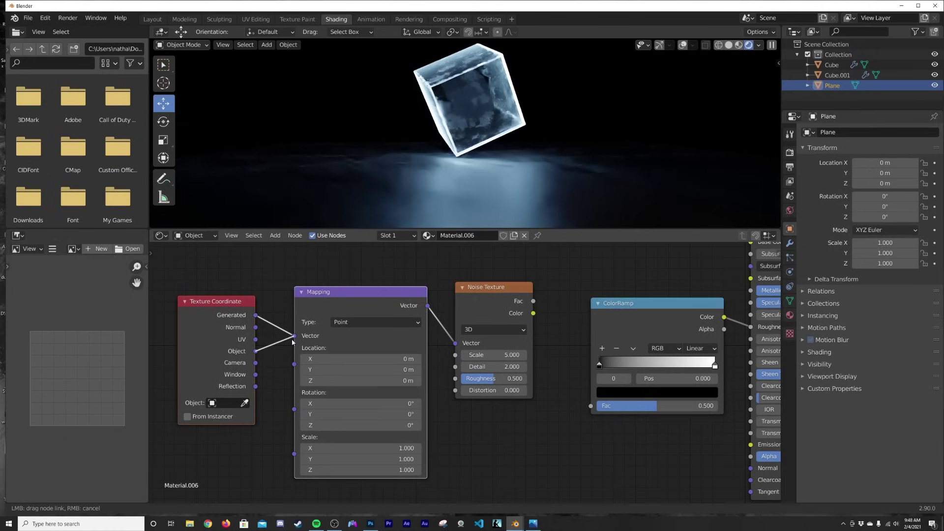
{"action": "left_click_drag", "start_coordinate": [292, 340], "coordinate": [294, 340]}
{"action": "middle_click_drag", "start_coordinate": [380, 324], "coordinate": [302, 330]}
Connect the Noise Texture's Fac output to the ColorRamp's Fac input and raise the noise Detail to 16
{"action": "left_click_drag", "start_coordinate": [515, 409], "coordinate": [513, 412]}
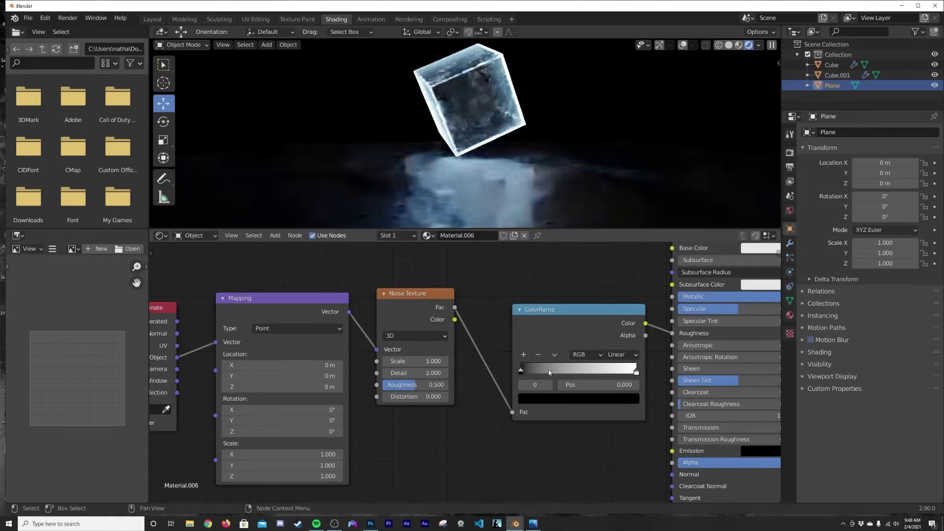
{"action": "scroll", "coordinate": [424, 344], "scroll_direction": "right", "scroll_amount": 6}
{"action": "left_click_drag", "start_coordinate": [271, 378], "coordinate": [426, 356]}
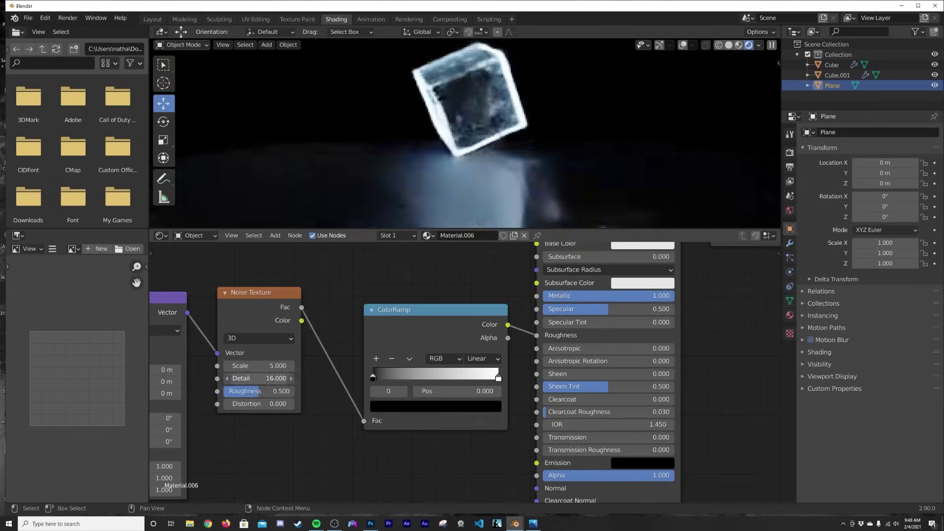
Move the ColorRamp's black stop to position 0.311 and set the Noise Texture's Scale to 0.5
{"action": "left_click_drag", "start_coordinate": [373, 378], "coordinate": [414, 377]}
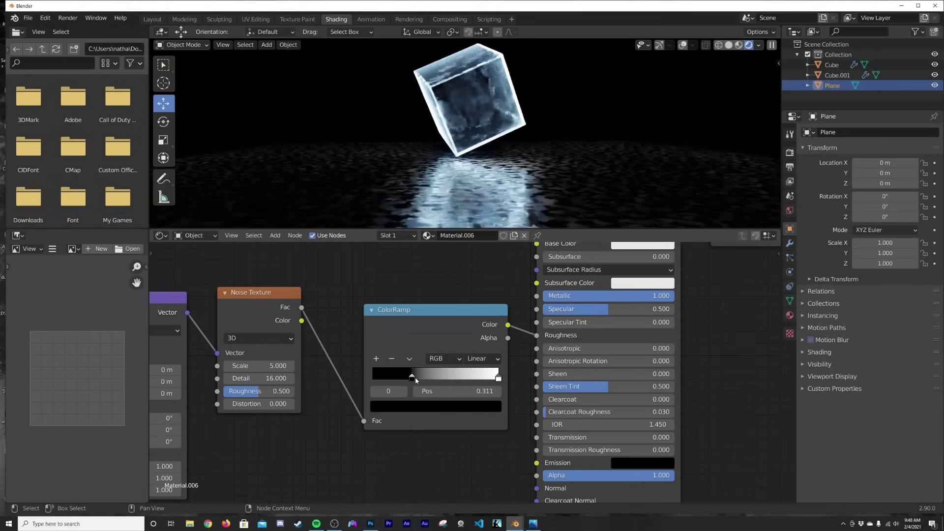
{"action": "left_click", "coordinate": [272, 369]}
{"action": "type", "text": "0.5"}
{"action": "key", "text": "Return"}
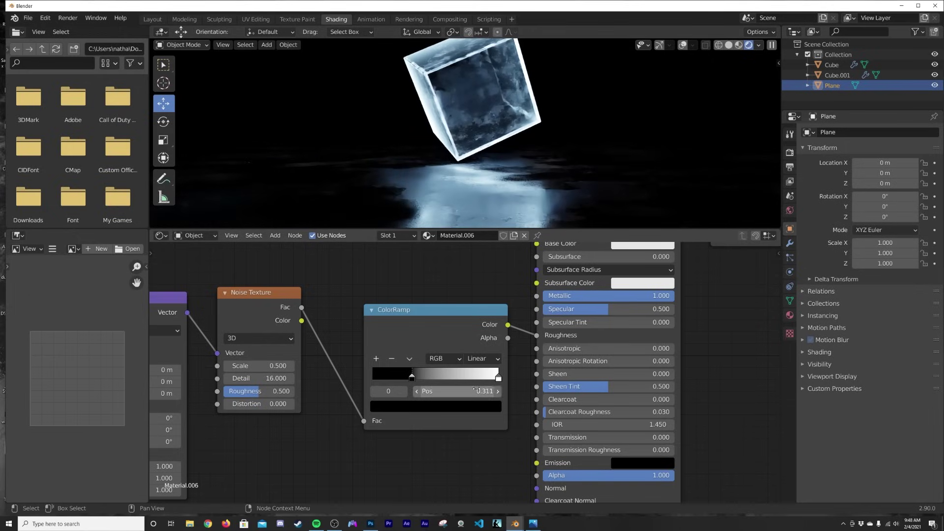
Darken the ColorRamp's white stop at position 1.000 to a light grey
{"action": "left_click", "coordinate": [498, 378]}
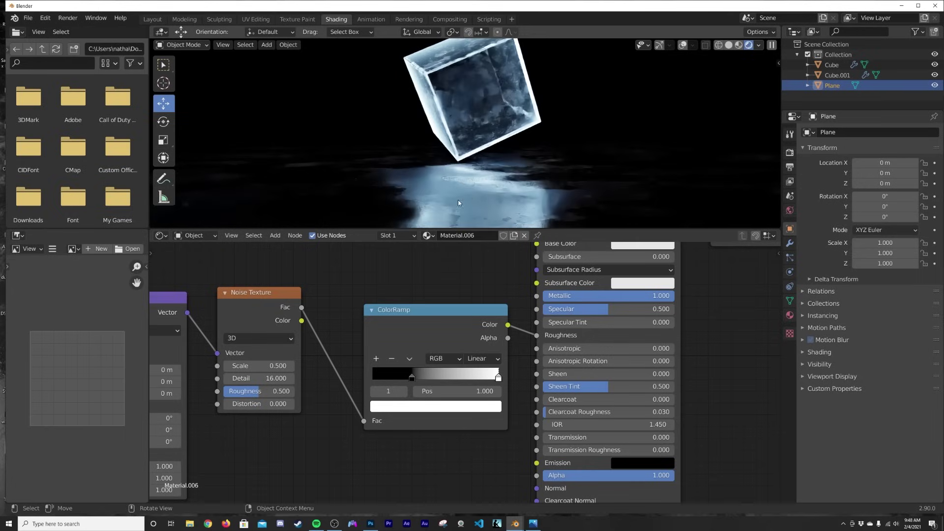
{"action": "left_click", "coordinate": [484, 409]}
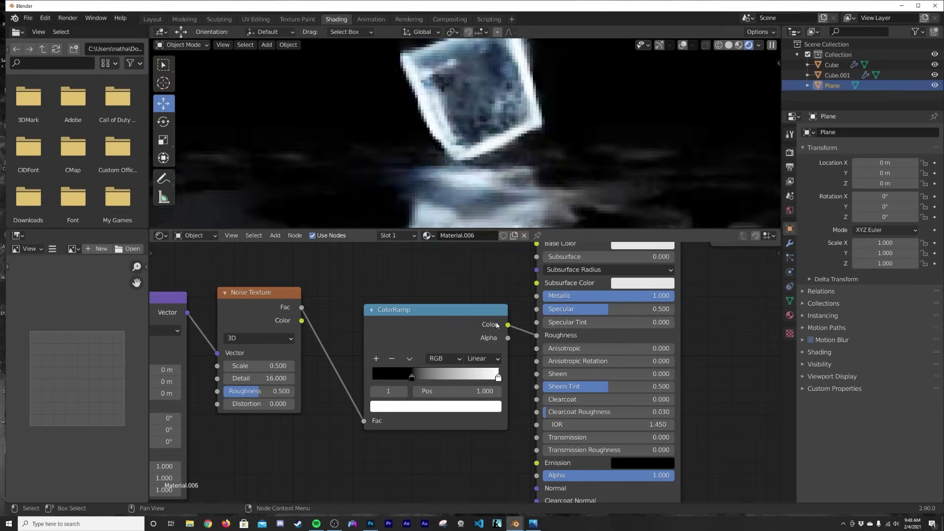
{"action": "left_click", "coordinate": [489, 410]}
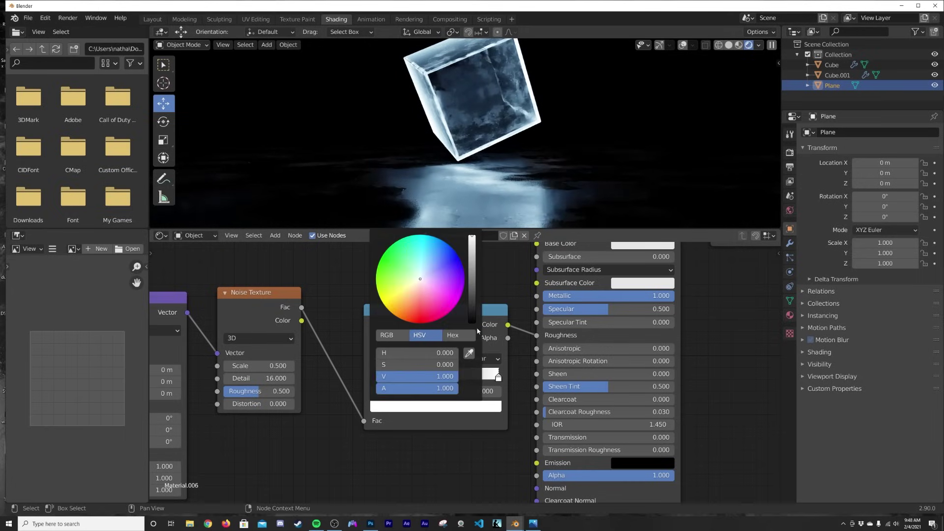
{"action": "left_click_drag", "start_coordinate": [472, 241], "coordinate": [473, 265]}
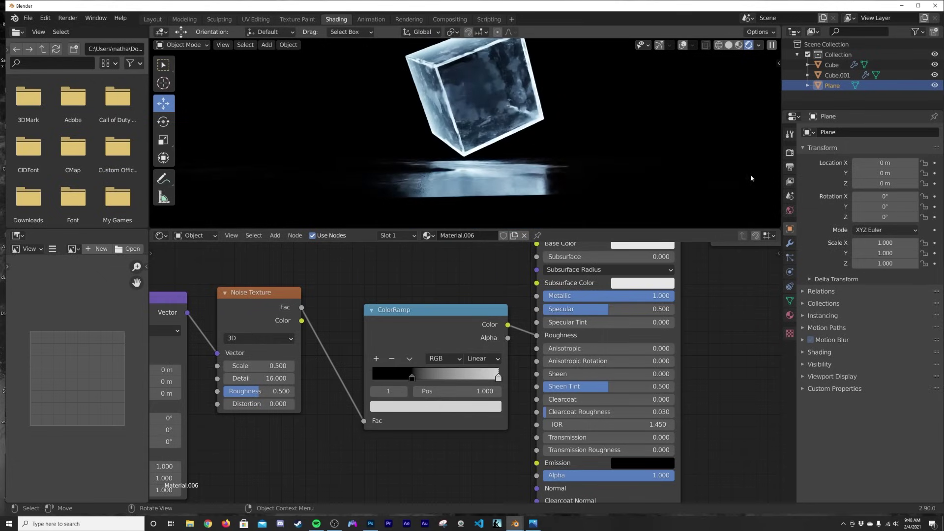
Disable OptiX viewport denoising and enable Scene World lighting in the Layout workspace's rendered viewport
{"action": "left_click", "coordinate": [790, 152]}
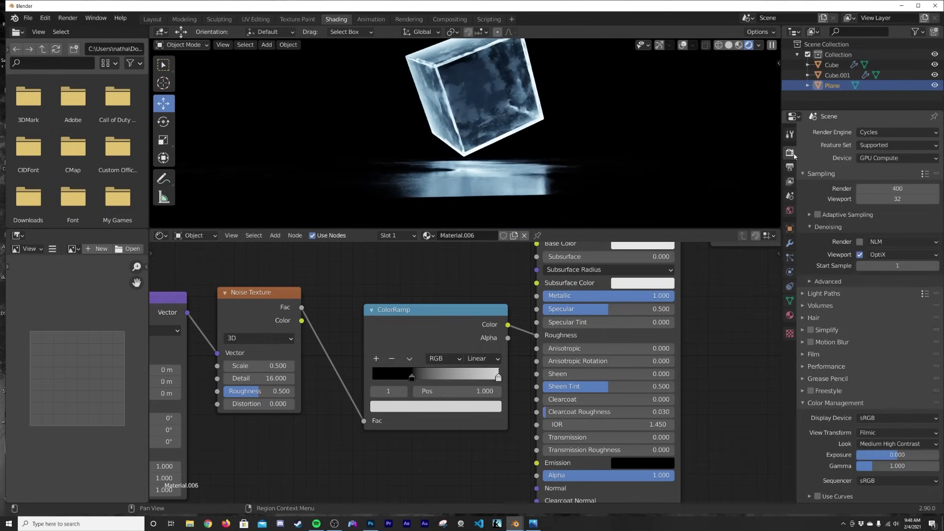
{"action": "left_click", "coordinate": [860, 255]}
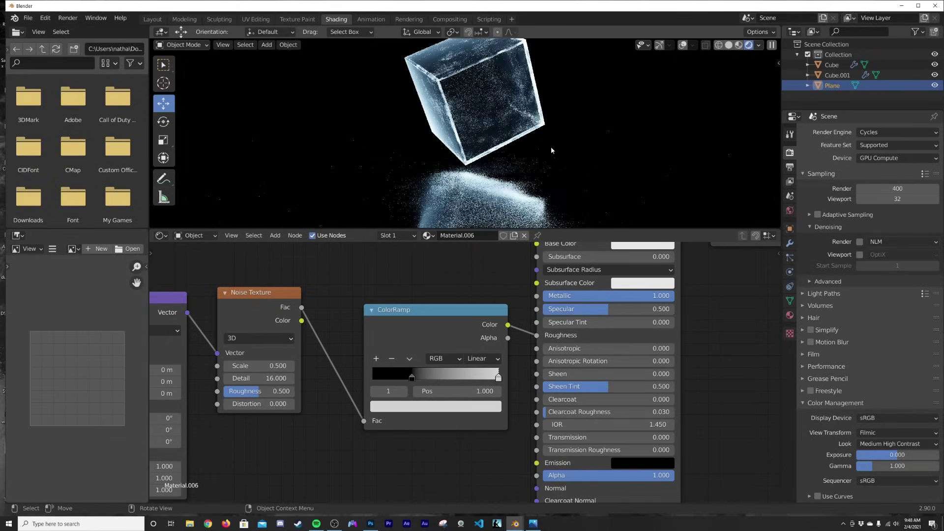
{"action": "left_click", "coordinate": [150, 19]}
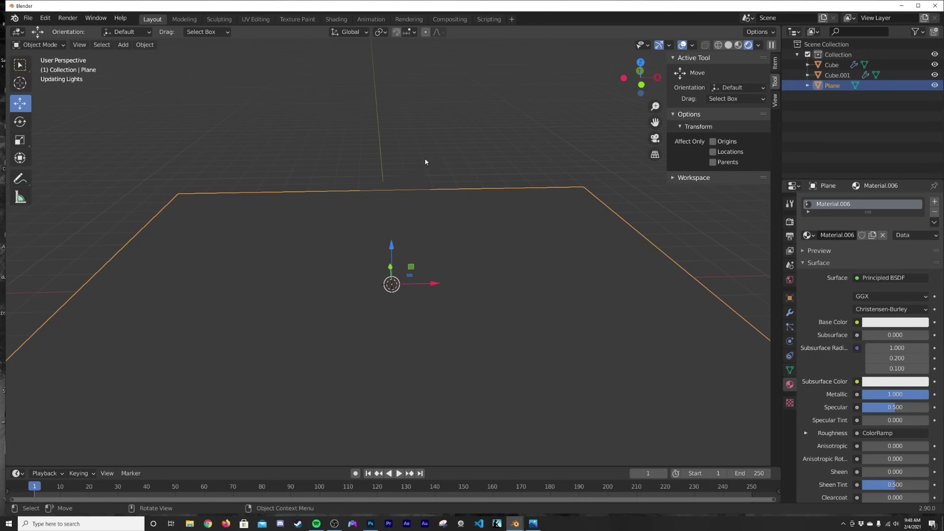
{"action": "scroll", "coordinate": [433, 206], "scroll_direction": "down", "scroll_amount": 2}
{"action": "left_click", "coordinate": [758, 45]}
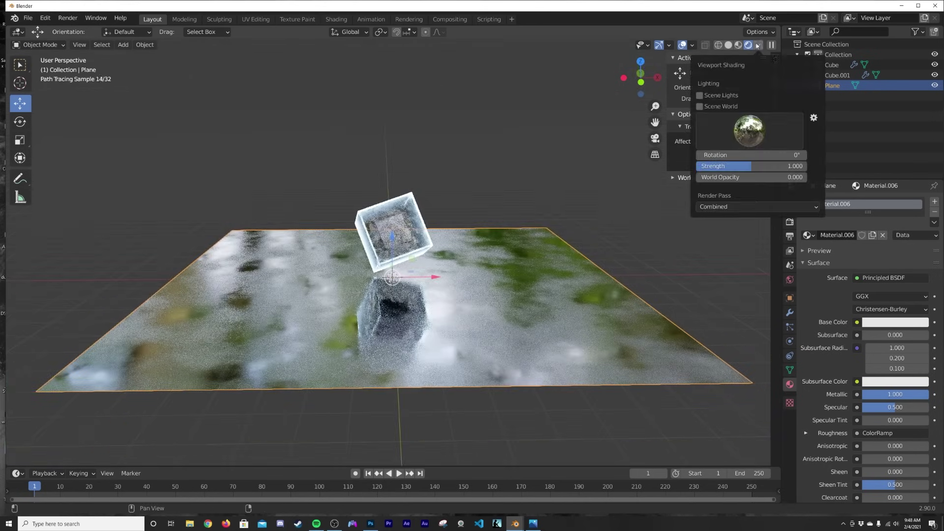
{"action": "left_click", "coordinate": [699, 106]}
Add a cube at the world origin and scale it up by about 10.7 to enclose the scene
{"action": "key", "text": "shift+a"}
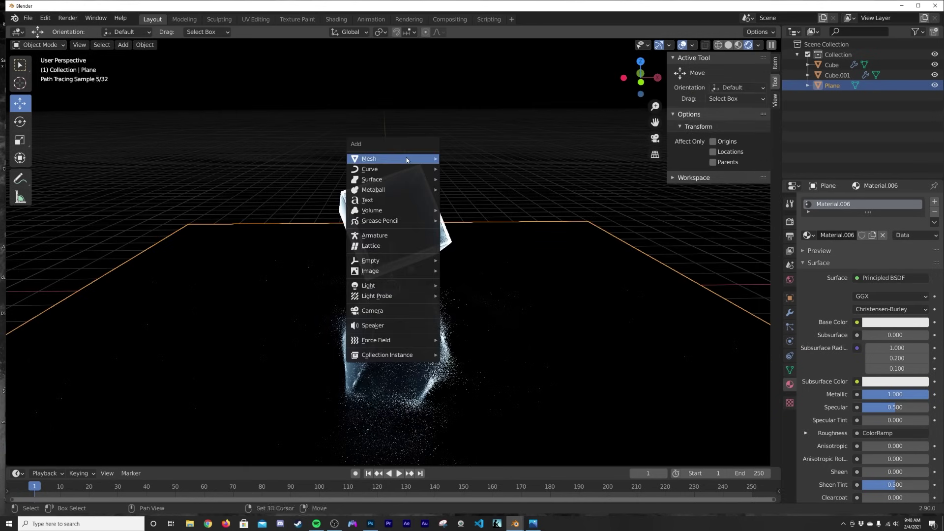
{"action": "mouse_move", "coordinate": [393, 159]}
{"action": "left_click", "coordinate": [447, 168]}
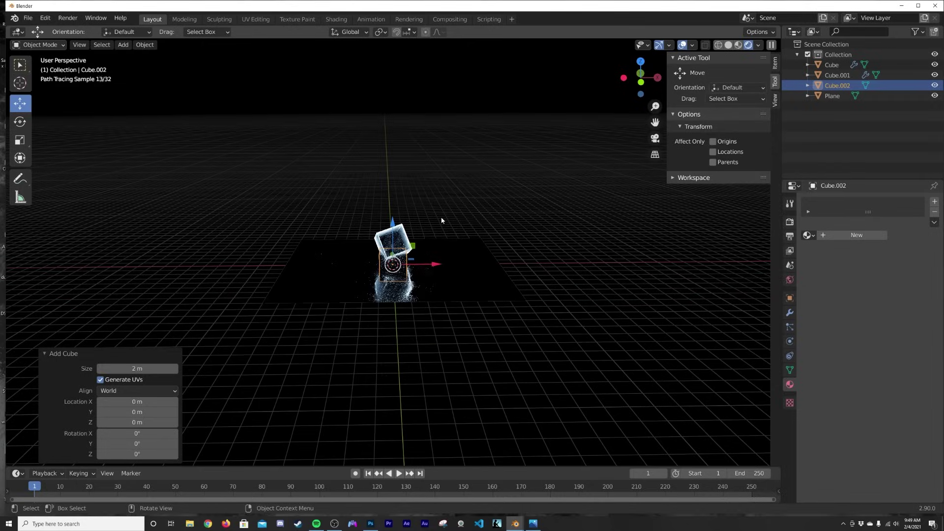
{"action": "key", "text": "s"}
{"action": "left_click", "coordinate": [387, 162]}
Apply the scale of the large enclosing cube
{"action": "key", "text": "shift+a"}
{"action": "mouse_move", "coordinate": [440, 155]}
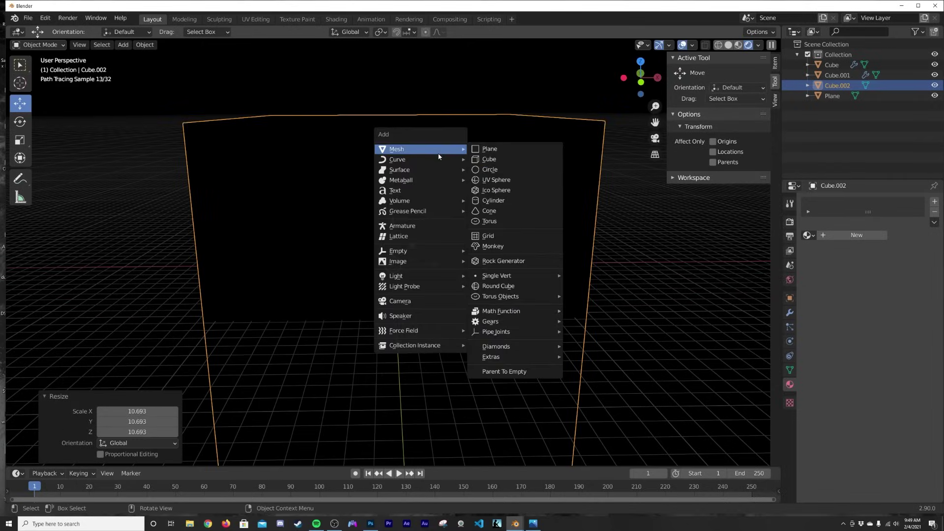
{"action": "key", "text": "Escape"}
{"action": "key", "text": "ctrl+a"}
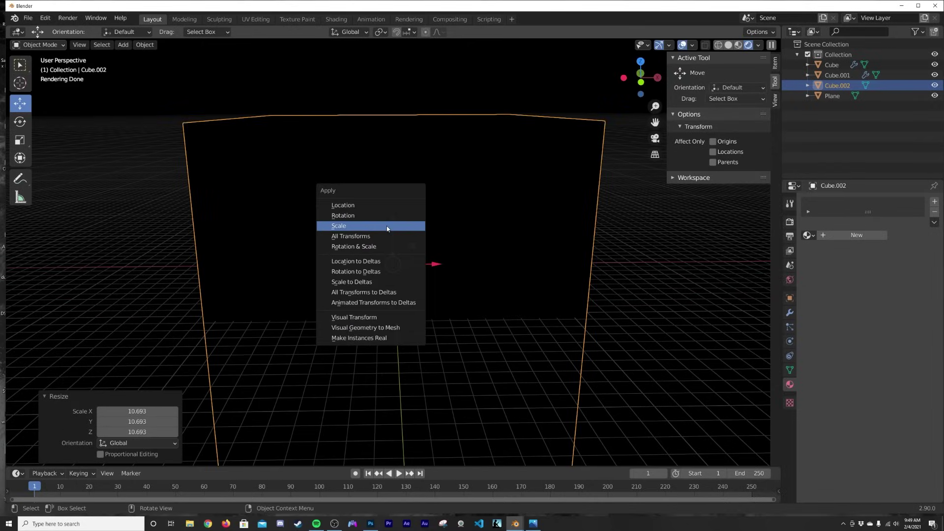
{"action": "left_click", "coordinate": [388, 226]}
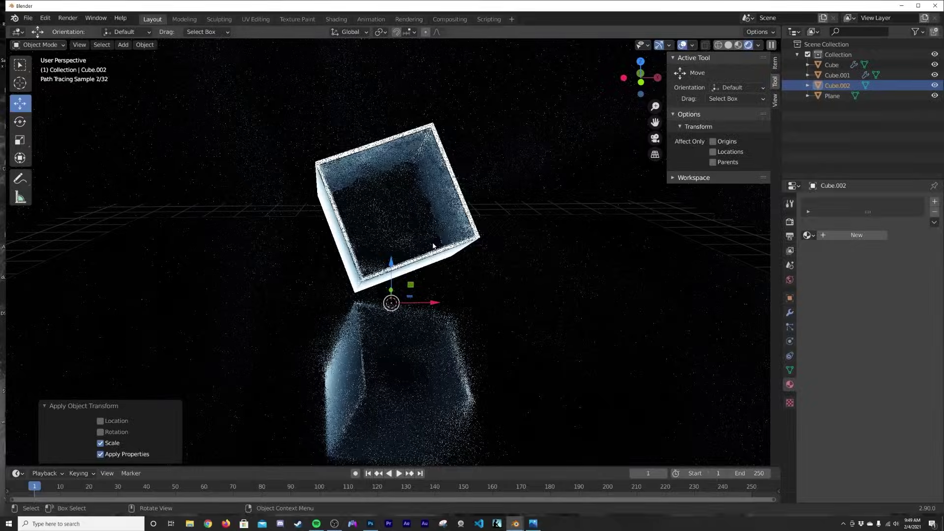
Create a new material for the enclosing cube in the Shading workspace and delete its Principled BSDF node
{"action": "left_click", "coordinate": [336, 18]}
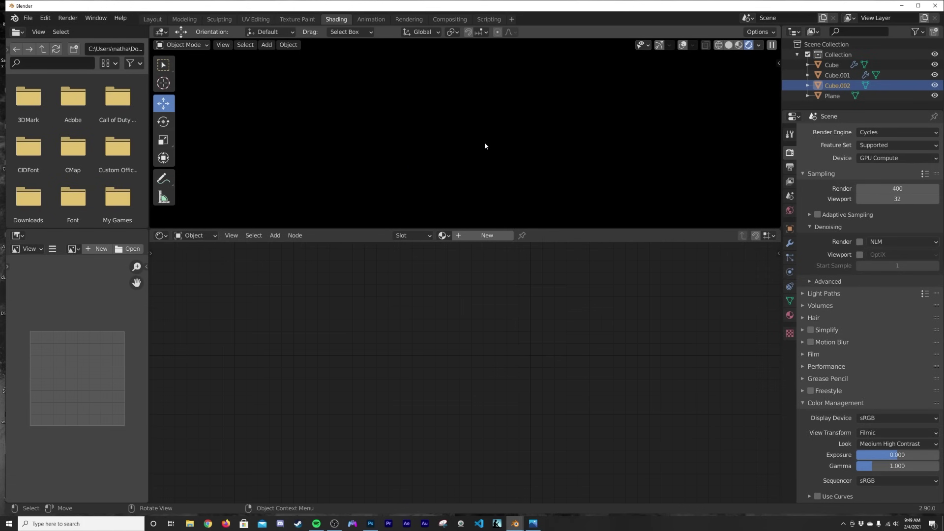
{"action": "left_click", "coordinate": [486, 236]}
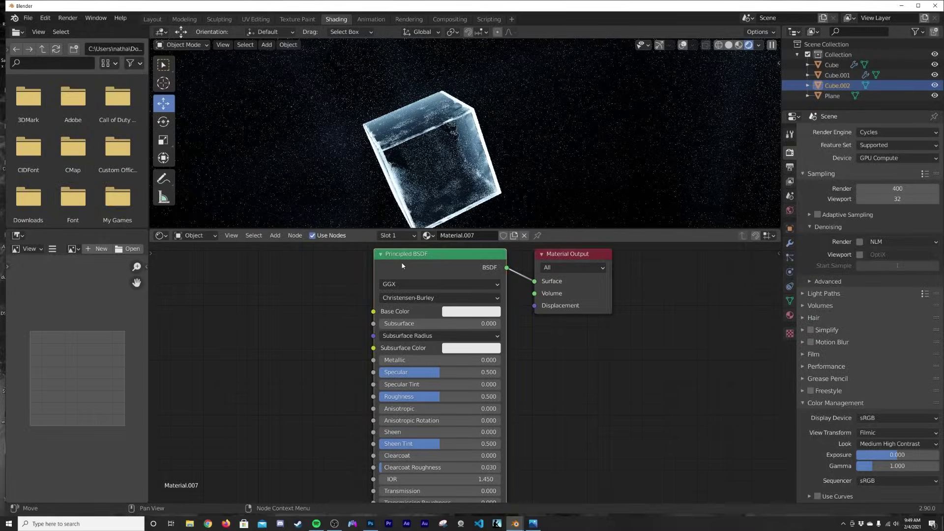
{"action": "key", "text": "x"}
Add a Principled Volume node and connect it to the Material Output's Volume input
{"action": "key", "text": "shift+a"}
{"action": "left_click", "coordinate": [396, 264]}
{"action": "type", "text": "vol"}
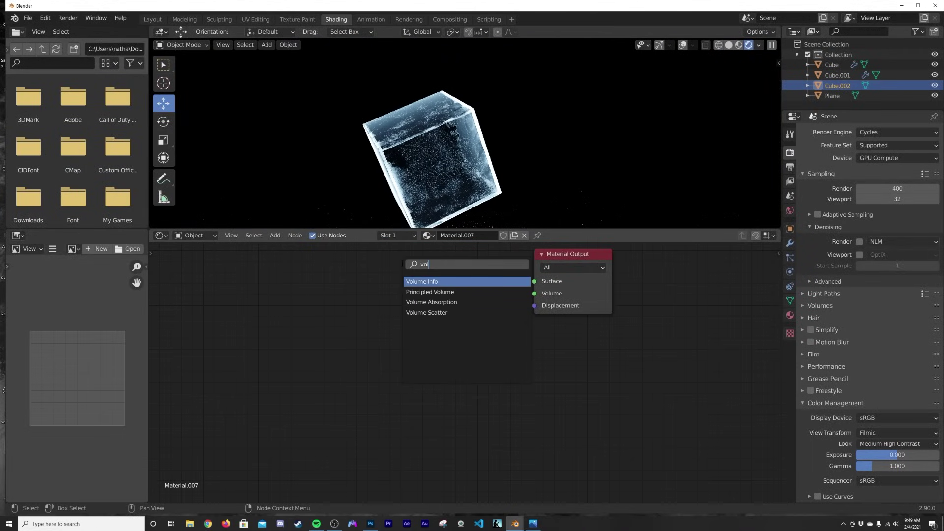
{"action": "left_click", "coordinate": [442, 292]}
{"action": "left_click", "coordinate": [329, 306]}
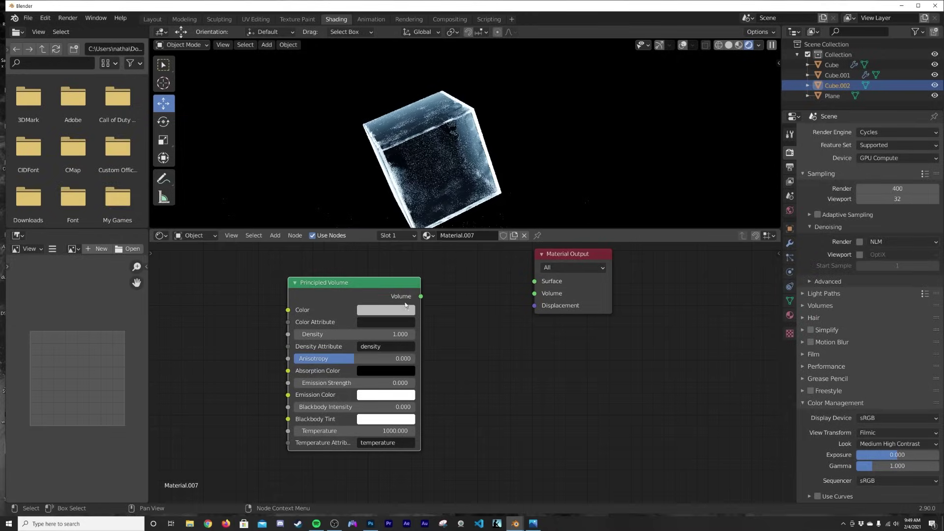
{"action": "left_click", "coordinate": [435, 299]}
{"action": "left_click_drag", "start_coordinate": [421, 296], "coordinate": [535, 293]}
Try a Density of 0.5 on the Principled Volume, and settle on 0.1
{"action": "double_click", "coordinate": [378, 334]}
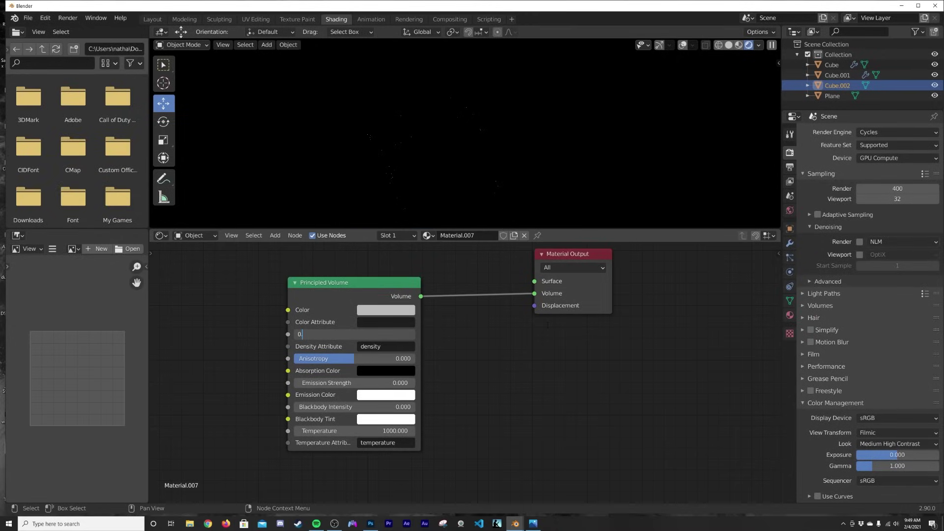
{"action": "key", "text": "Return"}
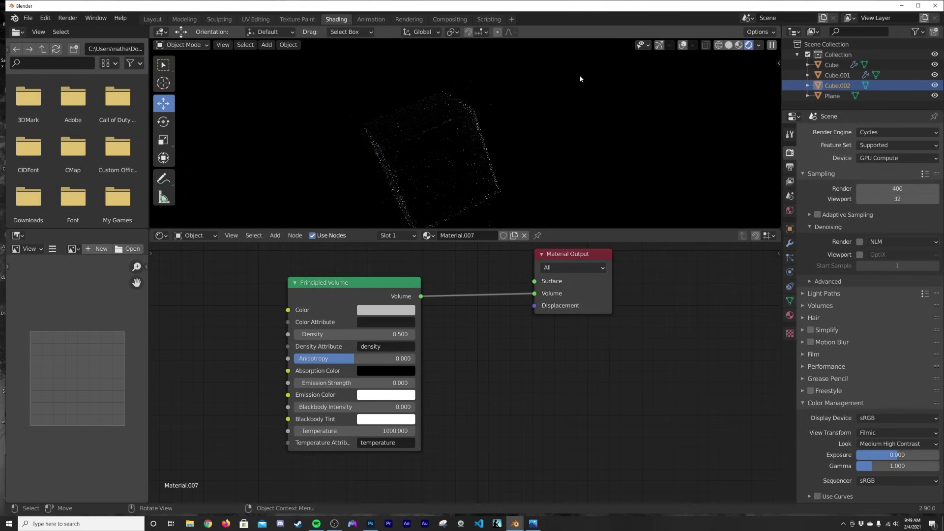
{"action": "double_click", "coordinate": [355, 333]}
{"action": "type", "text": "0"}
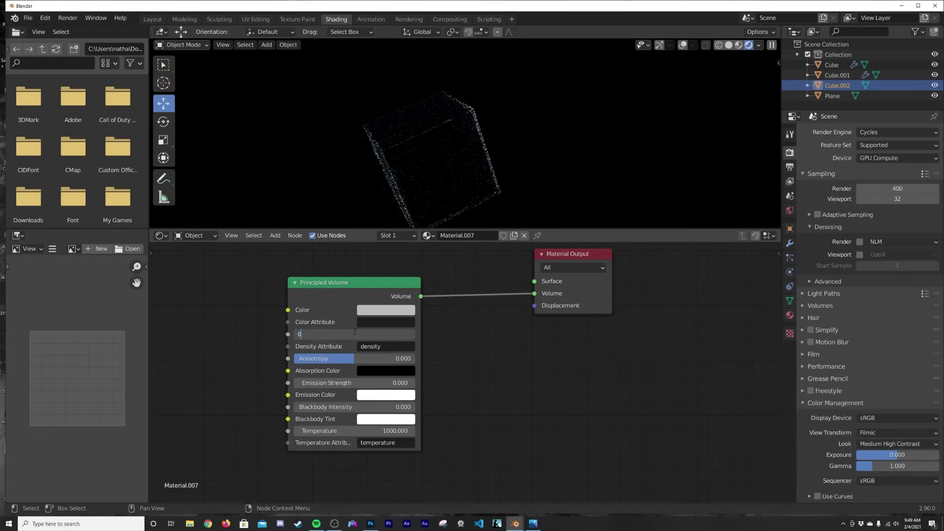
{"action": "type", "text": ".1"}
{"action": "key", "text": "Return"}
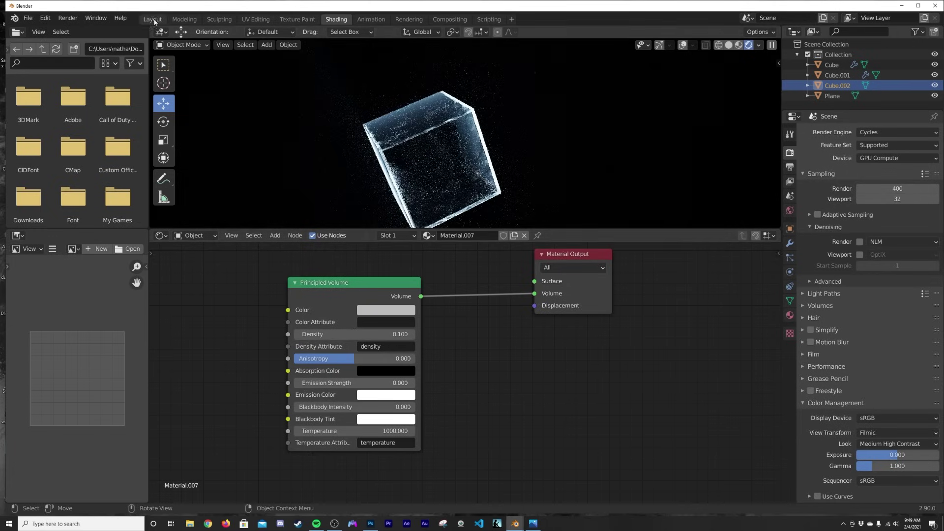
Add an area light in the Layout workspace and raise it about 5.88 m along Z above the ice cube
{"action": "left_click", "coordinate": [152, 19]}
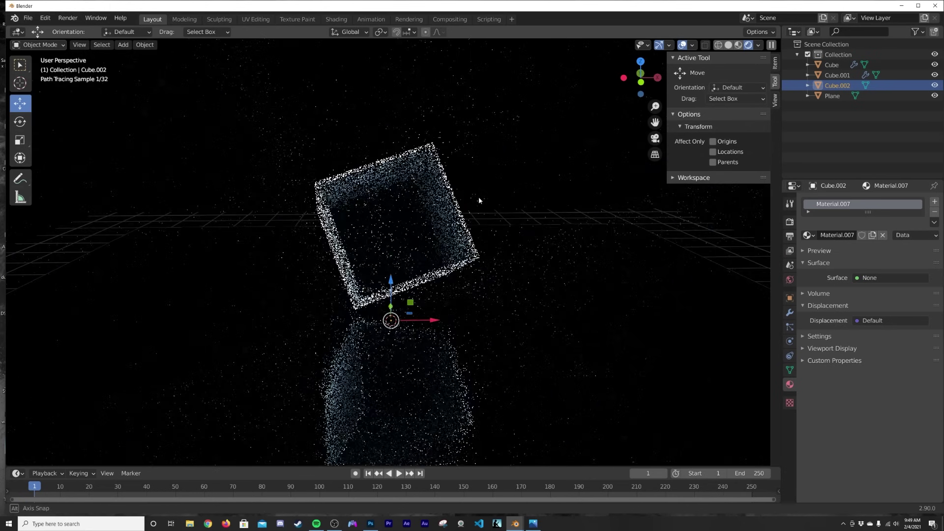
{"action": "key", "text": "shift+a"}
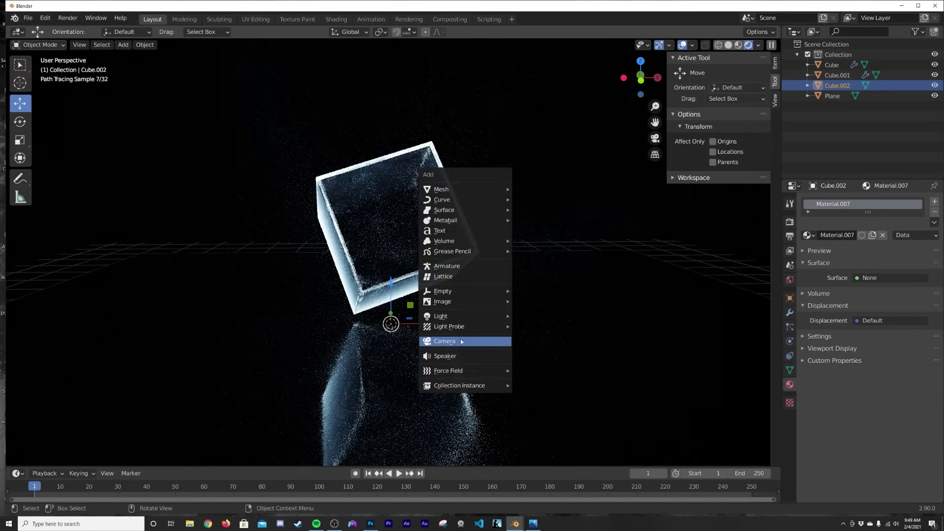
{"action": "mouse_move", "coordinate": [487, 318]}
{"action": "left_click", "coordinate": [525, 349]}
{"action": "scroll", "coordinate": [473, 314], "scroll_direction": "down", "scroll_amount": 2}
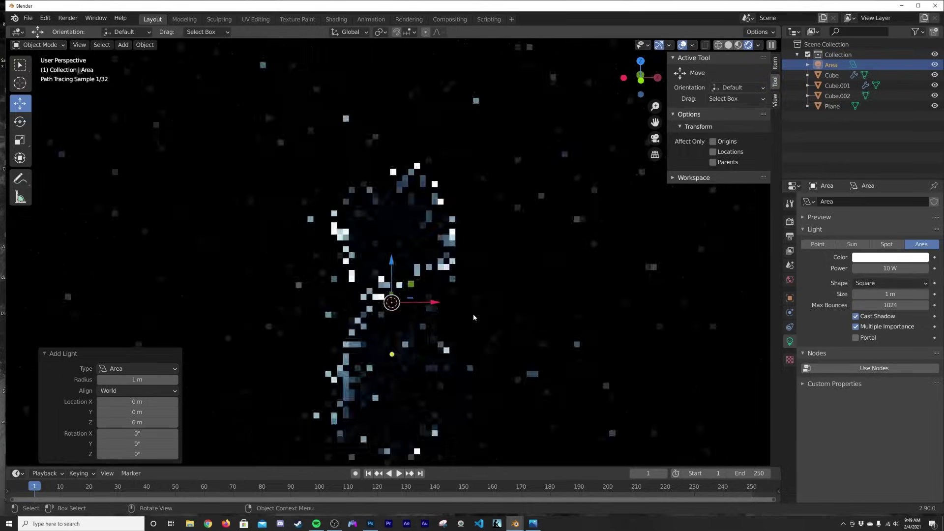
{"action": "left_click_drag", "start_coordinate": [398, 265], "coordinate": [398, 68]}
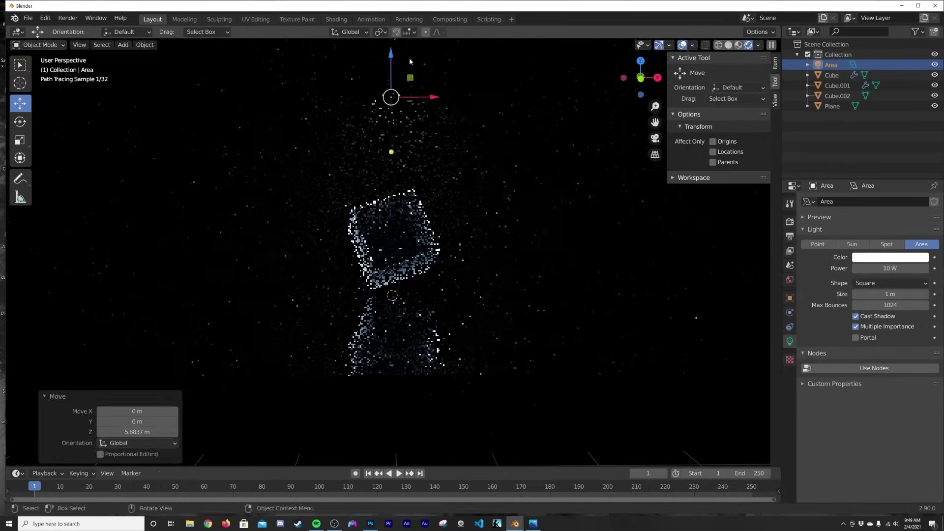
Give the area light a light blue color (hue 0.550, saturation 0.620) and a power of 500 W
{"action": "left_click", "coordinate": [867, 258]}
{"action": "left_click_drag", "start_coordinate": [882, 149], "coordinate": [883, 134]}
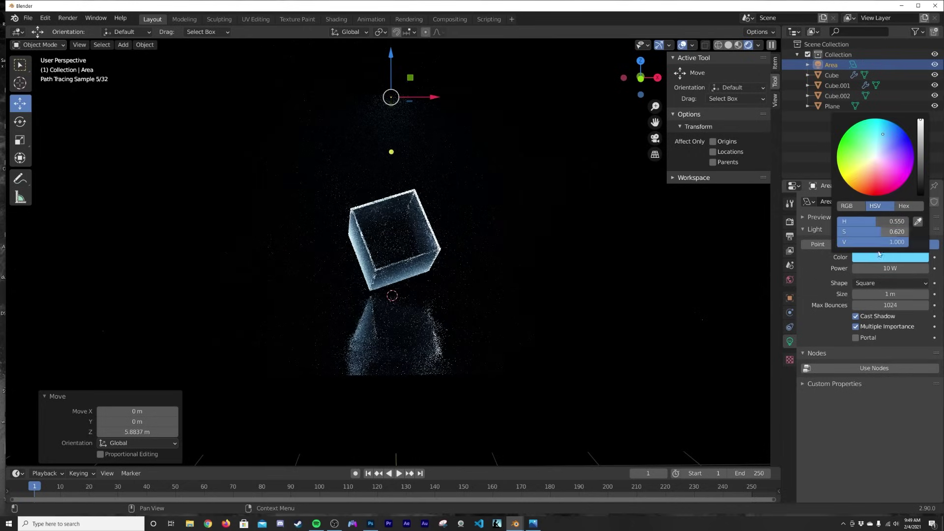
{"action": "left_click", "coordinate": [884, 268]}
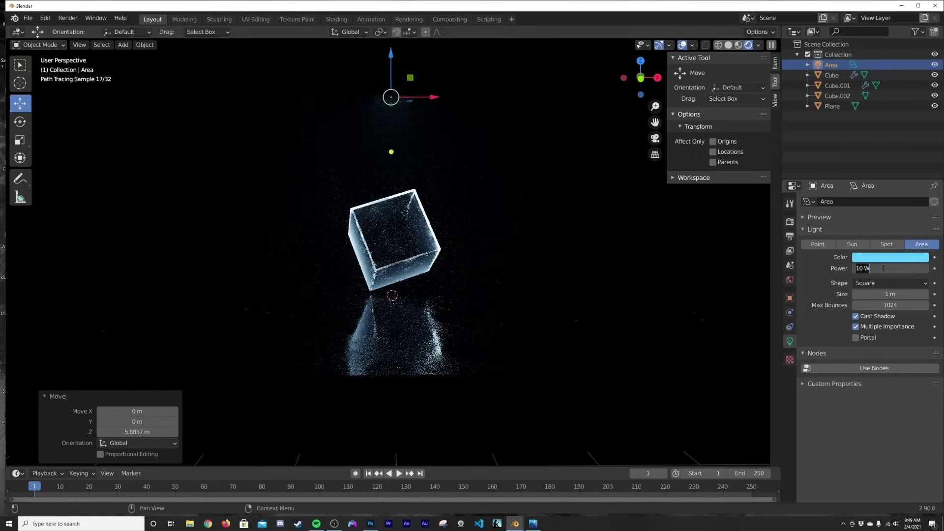
{"action": "key", "text": "Return"}
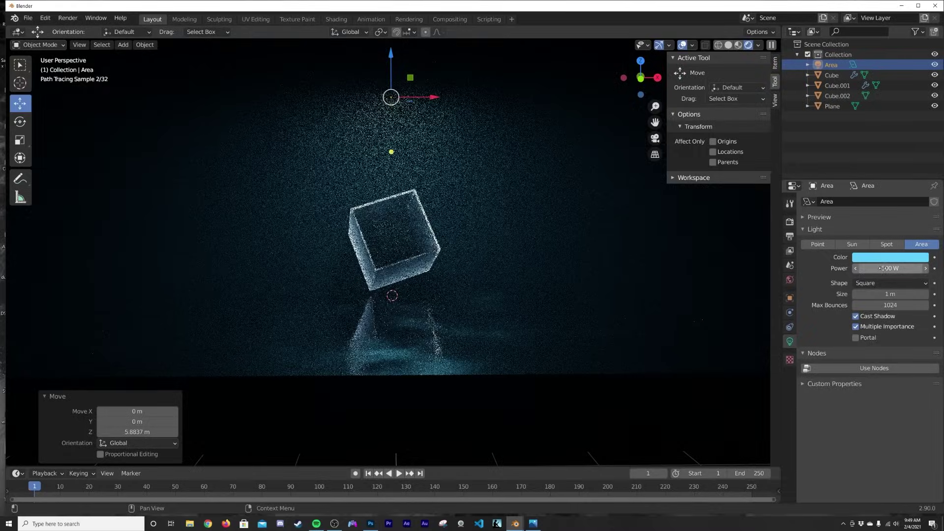
Switch the viewport to Solid shading and hide the large enclosing volume cube
{"action": "scroll", "coordinate": [426, 244], "scroll_direction": "down", "scroll_amount": 1}
{"action": "middle_click_drag", "start_coordinate": [425, 242], "coordinate": [411, 288]}
{"action": "scroll", "coordinate": [412, 288], "scroll_direction": "up", "scroll_amount": 4}
{"action": "key", "text": "z"}
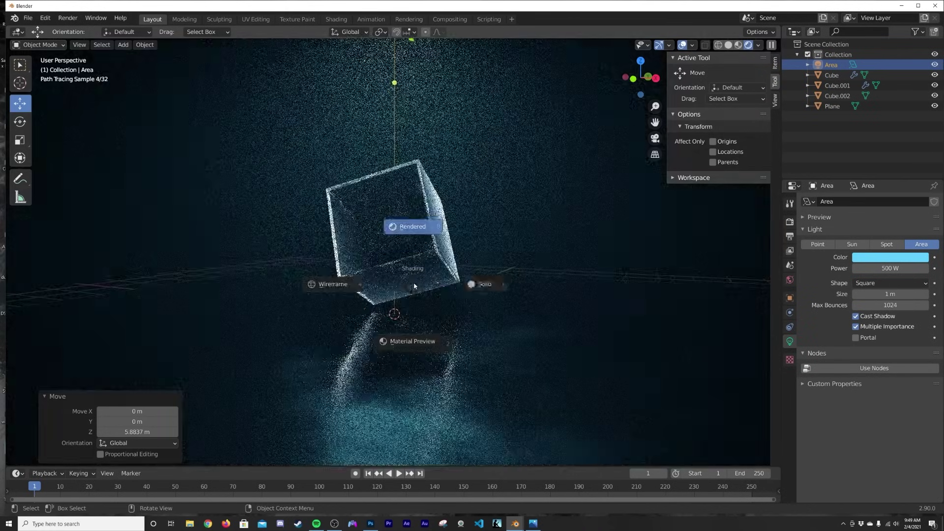
{"action": "left_click", "coordinate": [449, 257]}
{"action": "middle_click_drag", "start_coordinate": [448, 258], "coordinate": [469, 314]}
{"action": "scroll", "coordinate": [470, 314], "scroll_direction": "down", "scroll_amount": 3}
{"action": "middle_click_drag", "start_coordinate": [301, 266], "coordinate": [478, 211]}
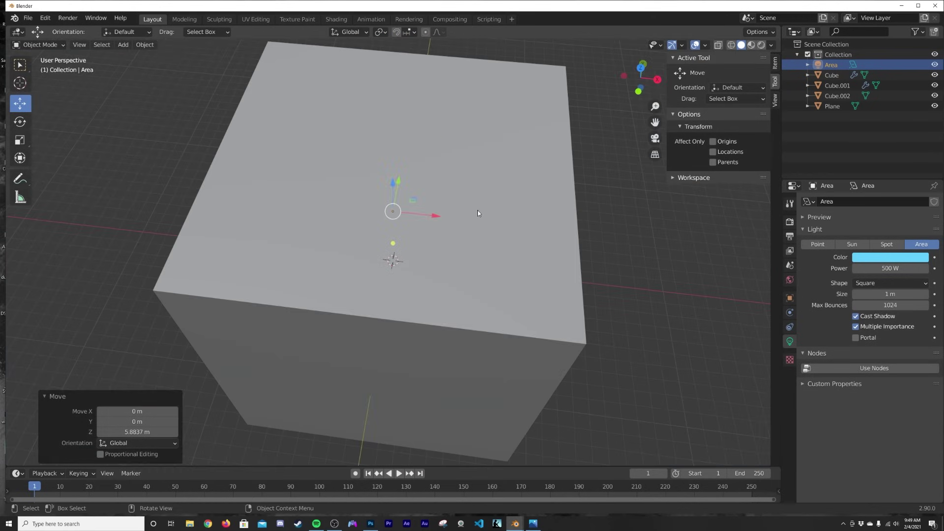
{"action": "left_click", "coordinate": [477, 213]}
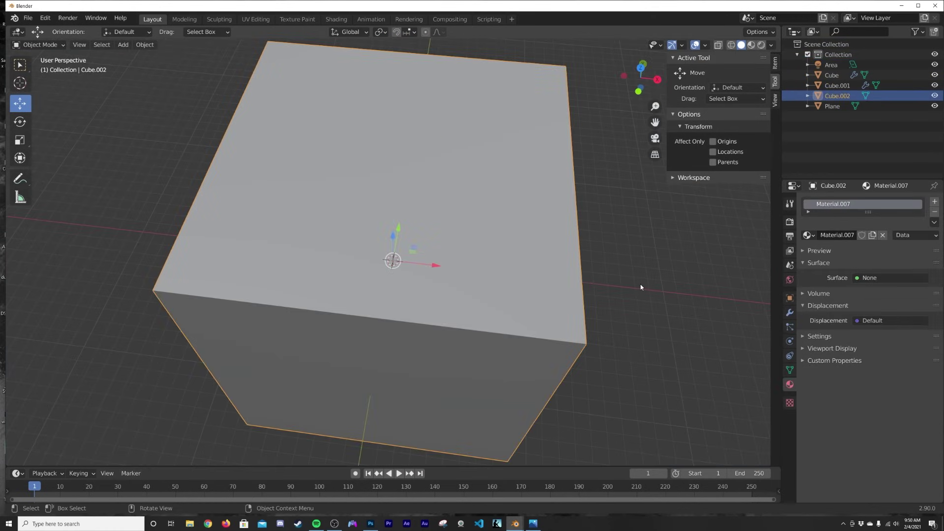
{"action": "scroll", "coordinate": [641, 287], "scroll_direction": "down", "scroll_amount": 6}
{"action": "scroll", "coordinate": [494, 268], "scroll_direction": "up", "scroll_amount": 3}
Add a camera at the world origin, aligned to the front orthographic view
{"action": "key", "text": "shift+a"}
{"action": "mouse_move", "coordinate": [484, 221]}
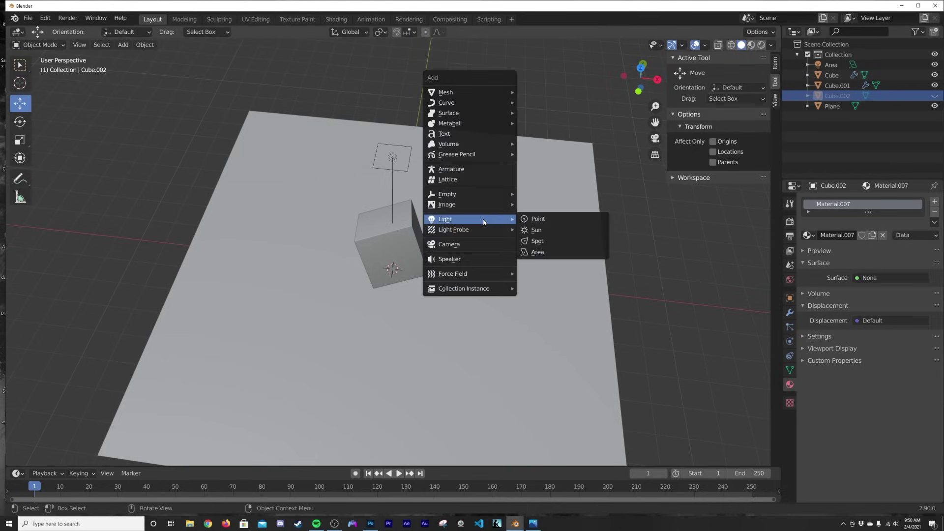
{"action": "key", "text": "grave"}
{"action": "left_click", "coordinate": [498, 242]}
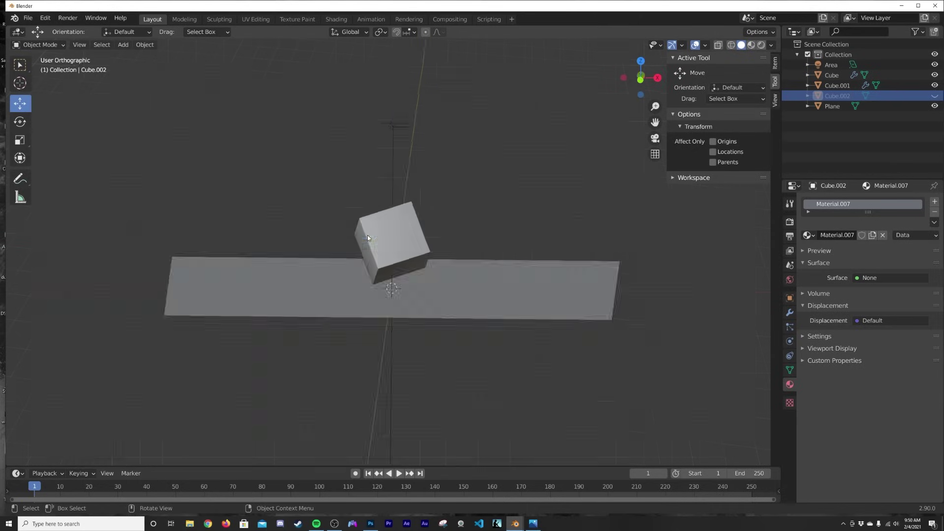
{"action": "key", "text": "shift+a"}
{"action": "mouse_move", "coordinate": [426, 203]}
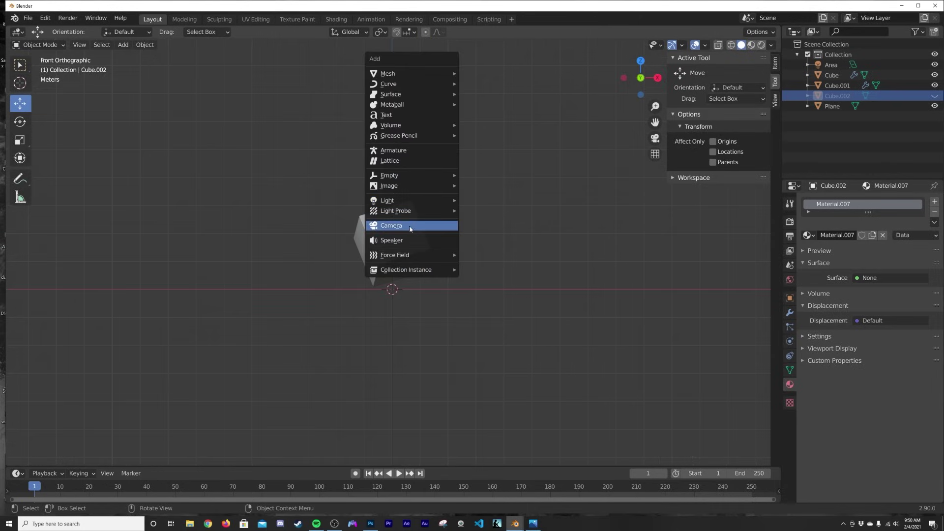
{"action": "left_click", "coordinate": [410, 225]}
Add a Bezier circle with a 1 m radius at the world origin
{"action": "middle_click_drag", "start_coordinate": [409, 225], "coordinate": [440, 205]}
{"action": "key", "text": "shift+a"}
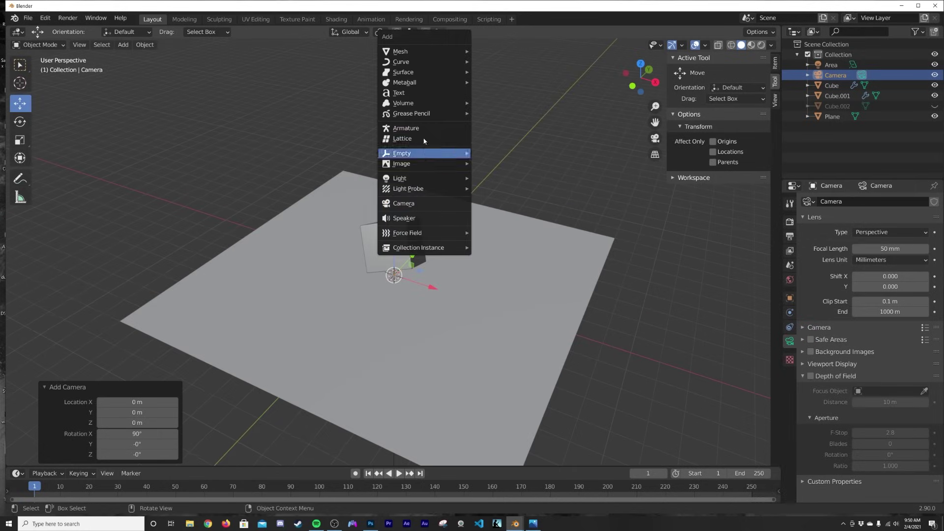
{"action": "mouse_move", "coordinate": [420, 62]}
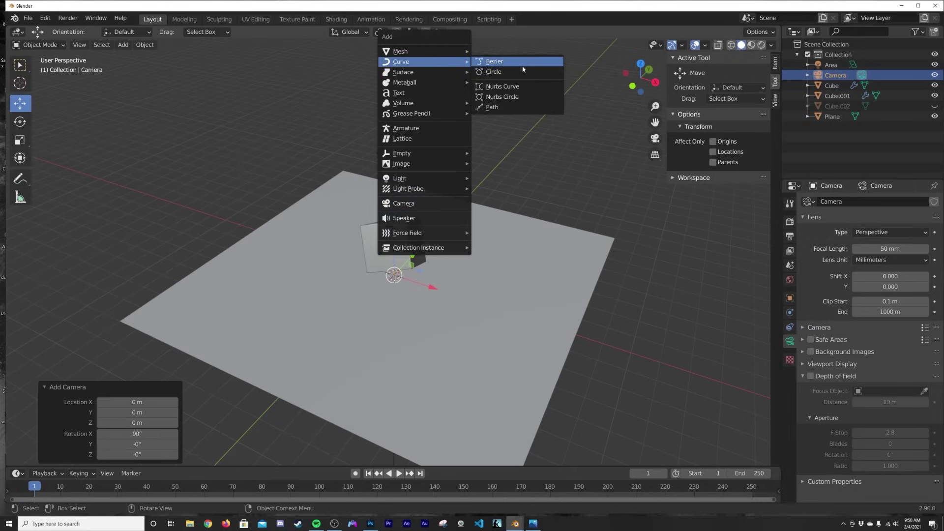
{"action": "left_click", "coordinate": [521, 74]}
{"action": "scroll", "coordinate": [444, 265], "scroll_direction": "up", "scroll_amount": 4}
{"action": "middle_click_drag", "start_coordinate": [445, 294], "coordinate": [444, 278]}
{"action": "scroll", "coordinate": [444, 278], "scroll_direction": "up", "scroll_amount": 4}
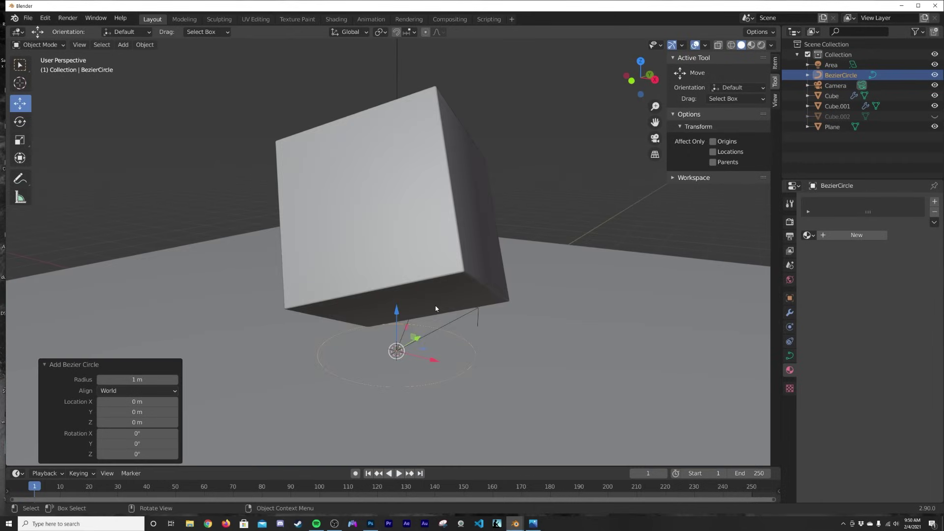
Add a Follow Path constraint to the camera with the Bezier circle as its target
{"action": "left_click", "coordinate": [462, 331]}
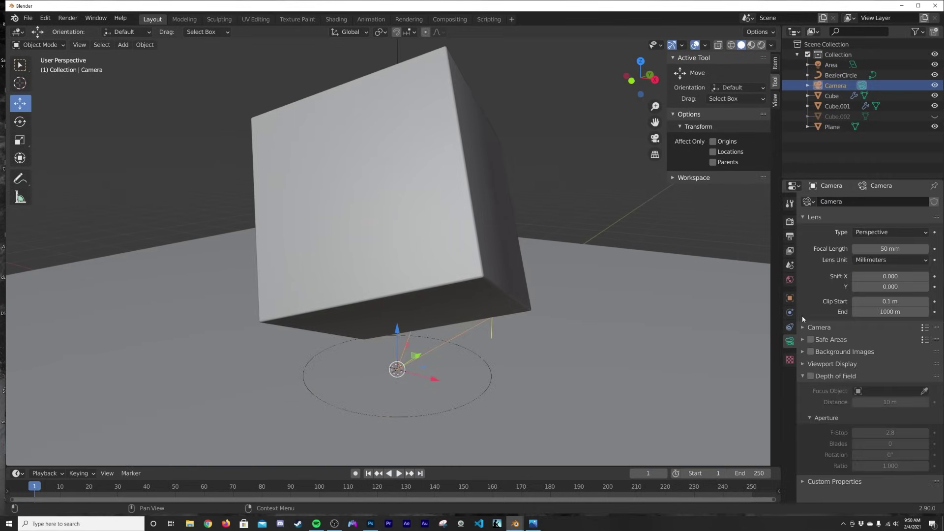
{"action": "left_click", "coordinate": [790, 313]}
{"action": "left_click", "coordinate": [790, 341]}
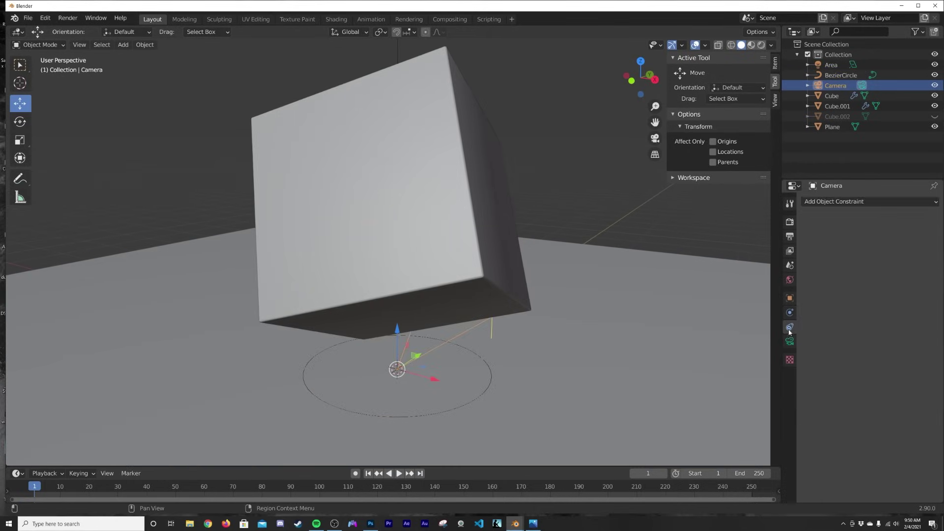
{"action": "left_click", "coordinate": [896, 202]}
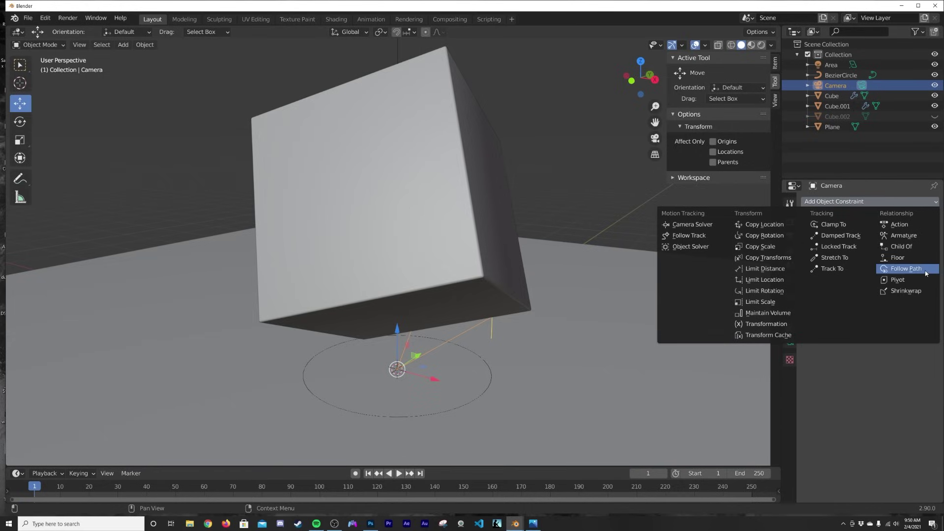
{"action": "left_click", "coordinate": [907, 269]}
{"action": "left_click", "coordinate": [883, 235]}
{"action": "left_click", "coordinate": [875, 246]}
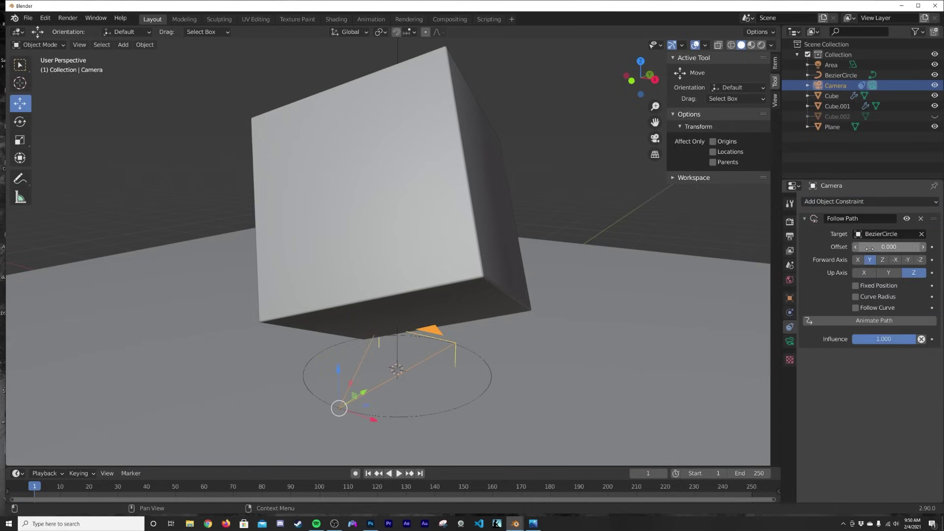
Scale the Bezier circle up by about 9.4 so that it surrounds the ice cube
{"action": "left_click", "coordinate": [480, 397]}
{"action": "scroll", "coordinate": [481, 392], "scroll_direction": "down", "scroll_amount": 6}
{"action": "scroll", "coordinate": [477, 388], "scroll_direction": "up", "scroll_amount": 1}
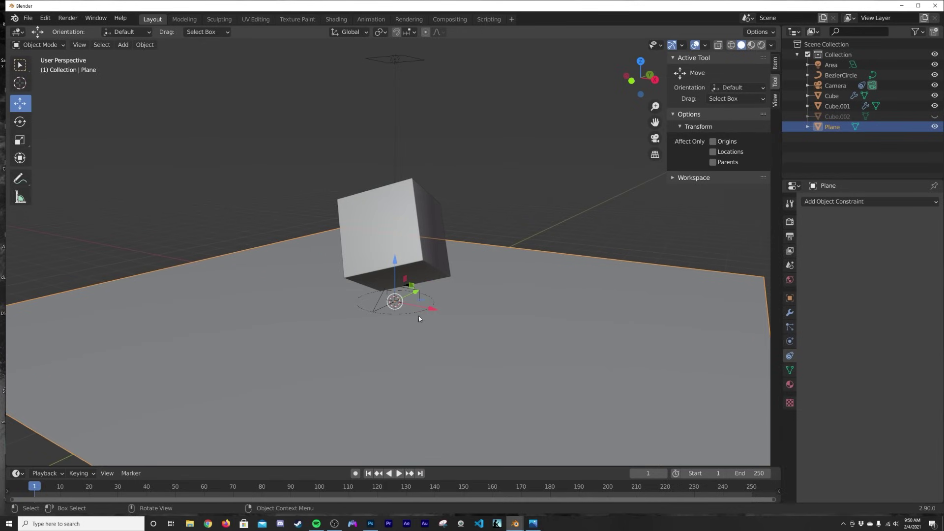
{"action": "left_click", "coordinate": [418, 315]}
{"action": "key", "text": "s"}
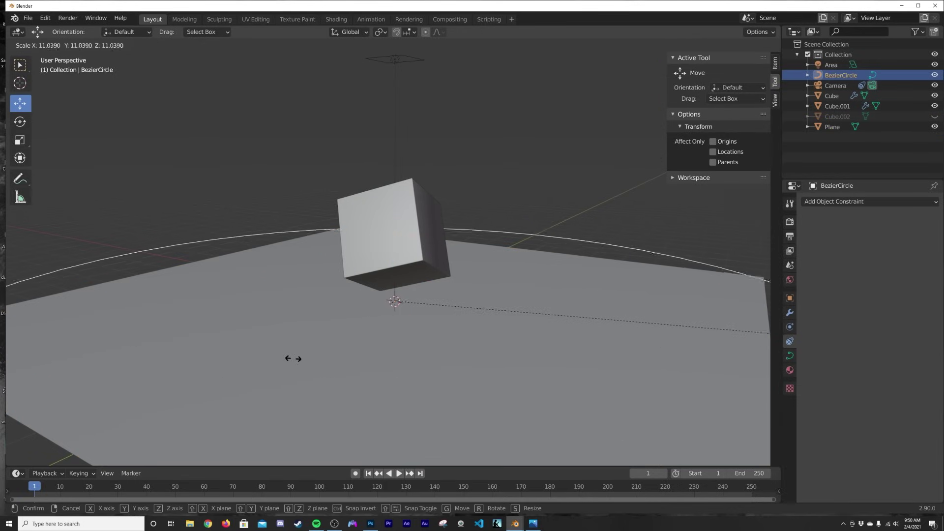
{"action": "left_click", "coordinate": [194, 356]}
{"action": "scroll", "coordinate": [347, 335], "scroll_direction": "down", "scroll_amount": 2}
{"action": "scroll", "coordinate": [288, 275], "scroll_direction": "down", "scroll_amount": 1}
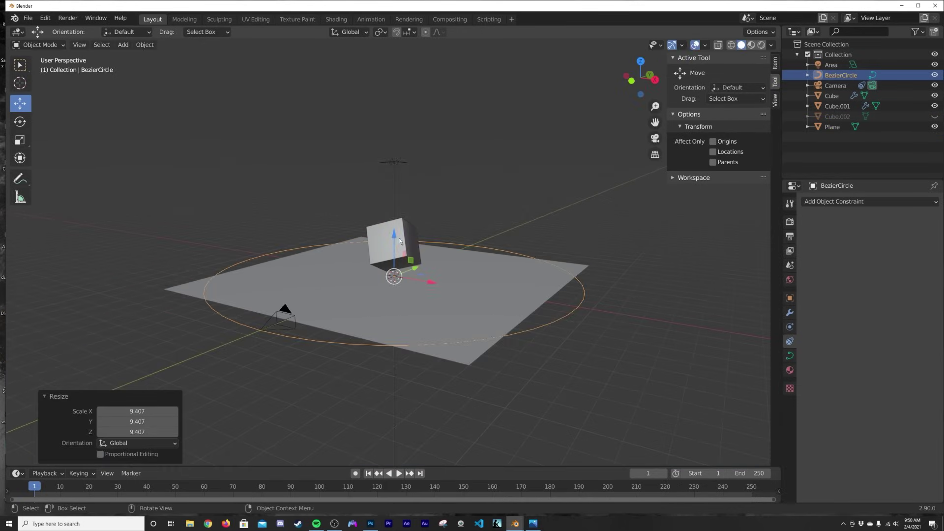
Raise the Bezier circle along the Z axis above the plane and deselect it
{"action": "left_click_drag", "start_coordinate": [395, 238], "coordinate": [395, 212]}
{"action": "left_click", "coordinate": [544, 313]}
{"action": "middle_click_drag", "start_coordinate": [395, 312], "coordinate": [435, 342]}
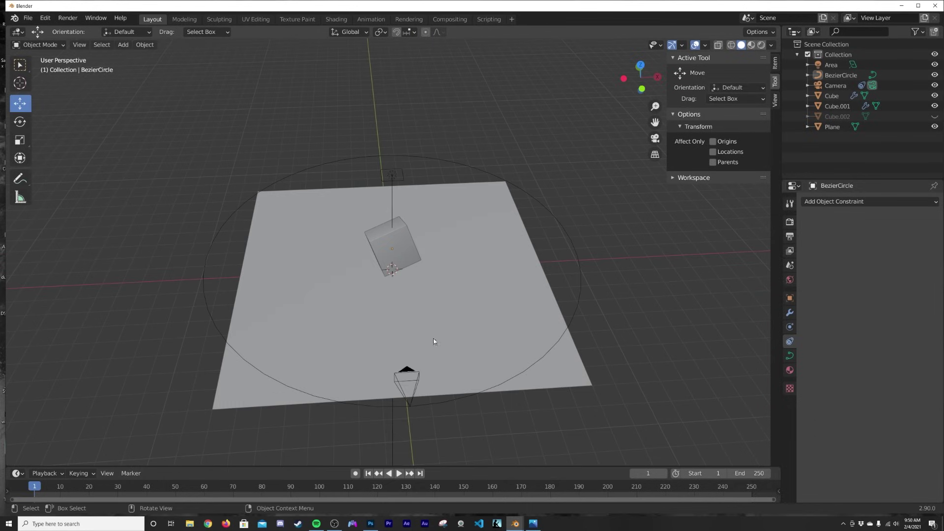
{"action": "left_click", "coordinate": [434, 342]}
Try out the Follow Path offset to slide the camera along the circle, and reset the offset to 0
{"action": "left_click", "coordinate": [412, 376]}
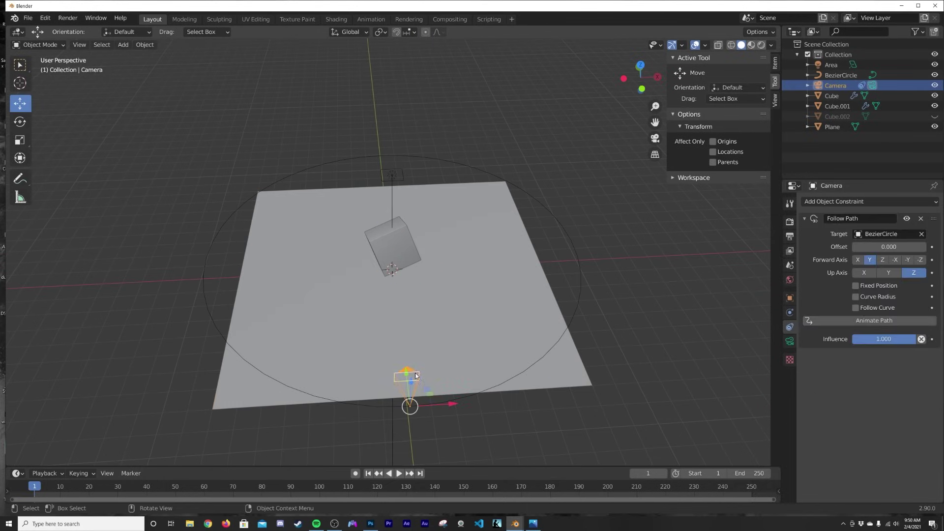
{"action": "left_click_drag", "start_coordinate": [892, 248], "coordinate": [859, 247]}
{"action": "left_click", "coordinate": [896, 247]}
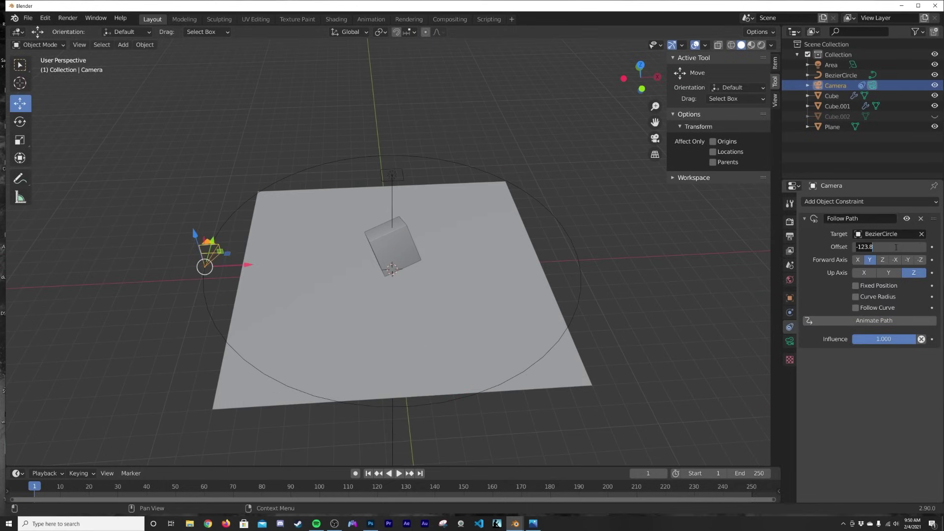
{"action": "type", "text": "0"}
{"action": "key", "text": "Return"}
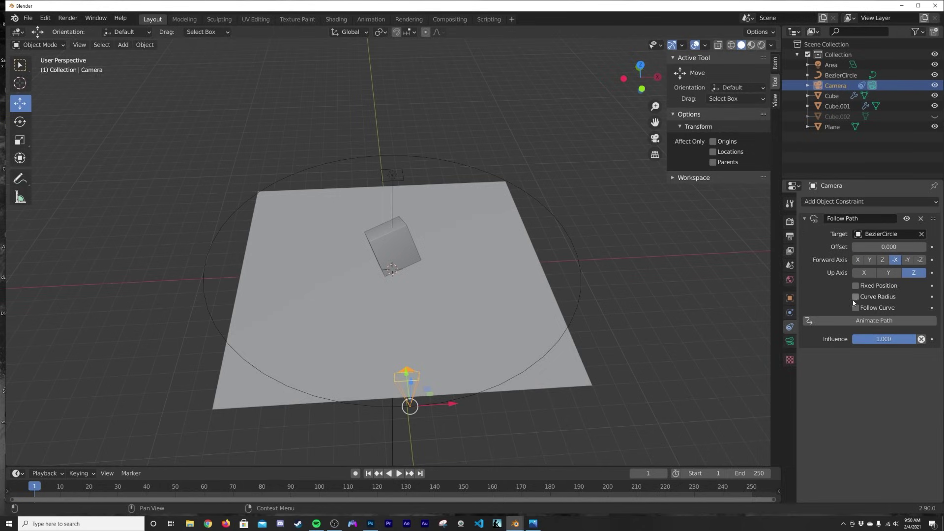
Set the camera's Follow Path forward axis to -X, enable Follow Curve, and return the tested offset to 0
{"action": "left_click_drag", "start_coordinate": [884, 247], "coordinate": [934, 247]}
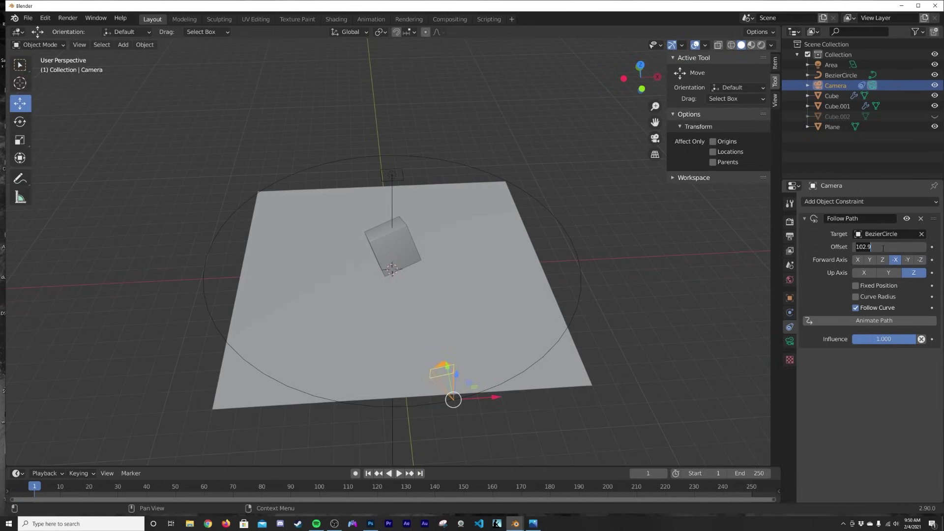
{"action": "type", "text": "0"}
{"action": "key", "text": "Return"}
Look through the camera, scale the Bezier circle by about 1.455 and lower it about 0.16 m on Z
{"action": "scroll", "coordinate": [516, 321], "scroll_direction": "up", "scroll_amount": 2}
{"action": "middle_click_drag", "start_coordinate": [517, 320], "coordinate": [510, 286]}
{"action": "key", "text": "KP_0"}
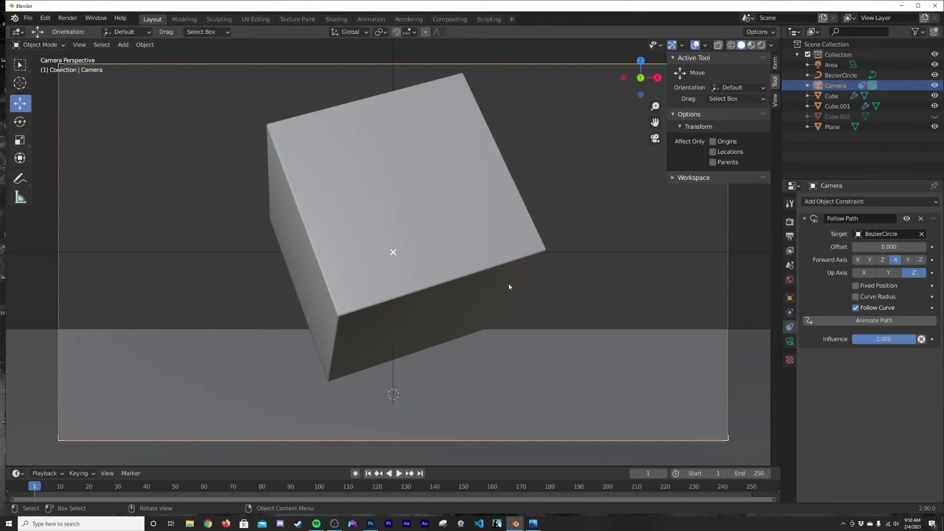
{"action": "left_click", "coordinate": [632, 255]}
{"action": "scroll", "coordinate": [633, 256], "scroll_direction": "down", "scroll_amount": 3}
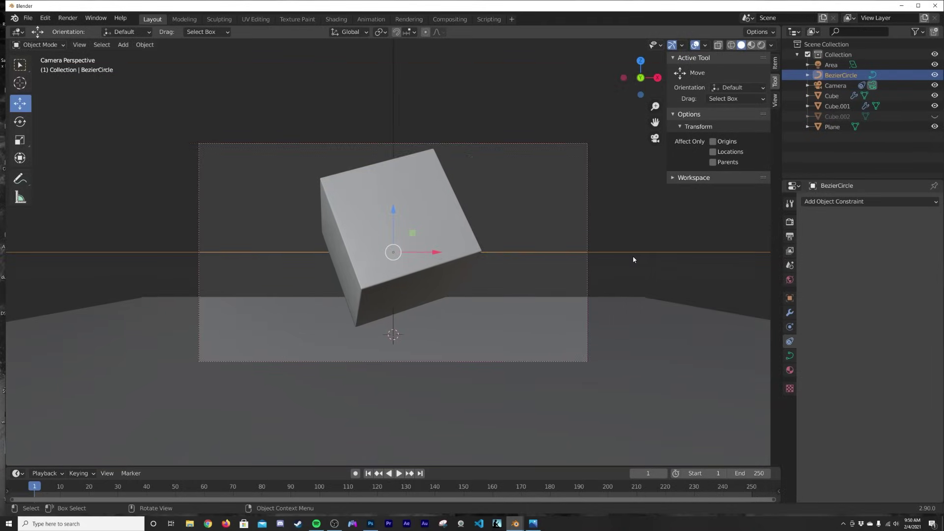
{"action": "key", "text": "s"}
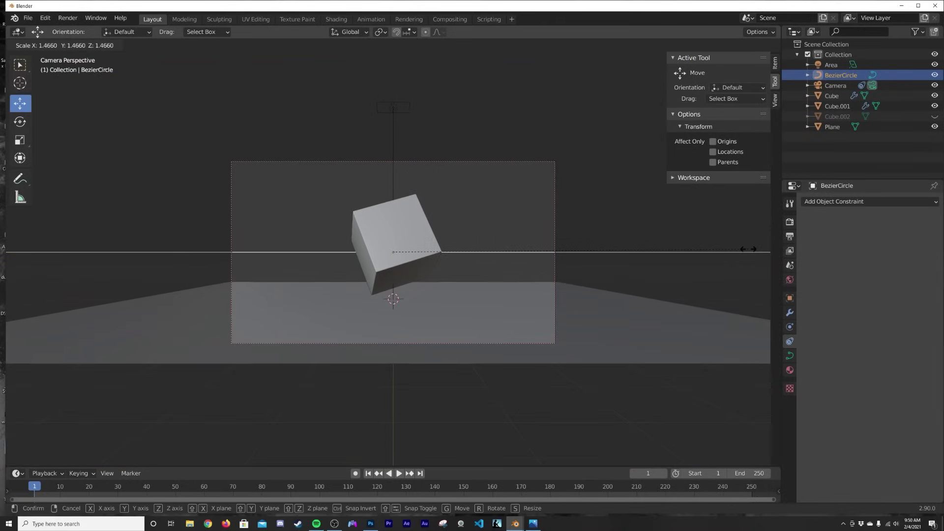
{"action": "left_click", "coordinate": [745, 251]}
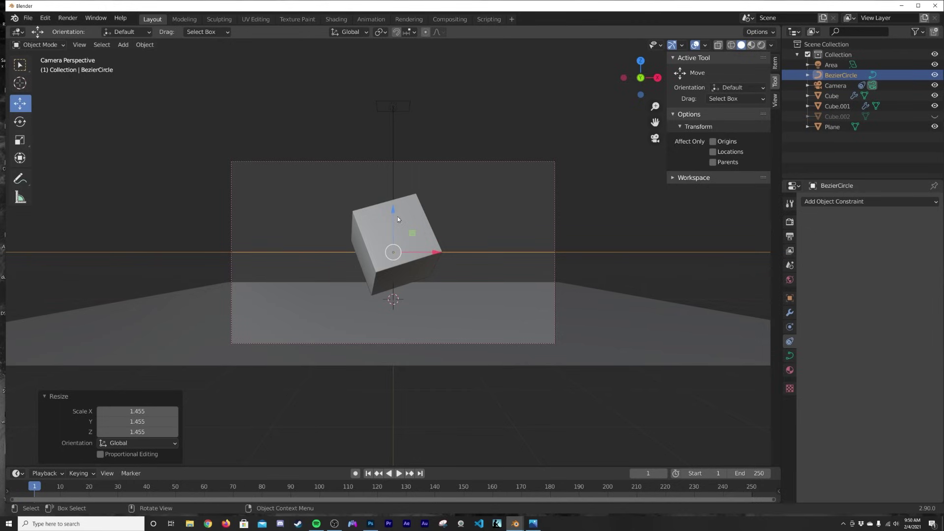
{"action": "left_click_drag", "start_coordinate": [398, 219], "coordinate": [397, 236]}
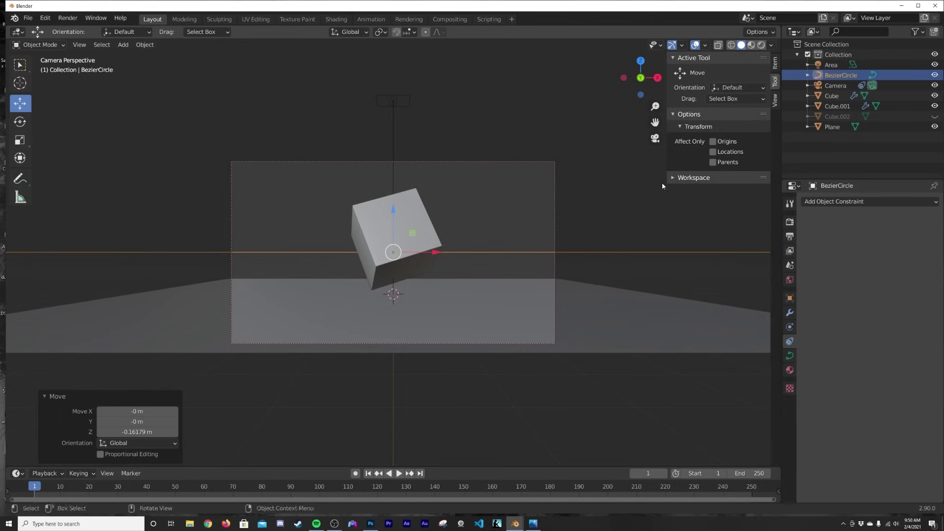
Tilt the camera to an X rotation of about 91.4° to reframe the ice cube
{"action": "left_click", "coordinate": [837, 85]}
{"action": "left_click", "coordinate": [790, 298]}
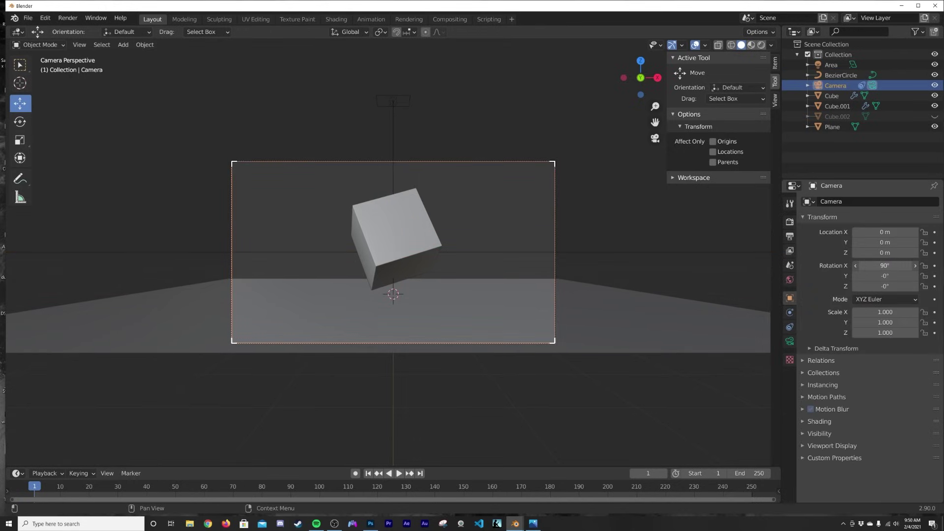
{"action": "left_click_drag", "start_coordinate": [885, 265], "coordinate": [892, 266]}
Fit the camera frame in the viewport, switch to Rendered shading and unhide the volume cube
{"action": "key", "text": "Home"}
{"action": "key", "text": "z"}
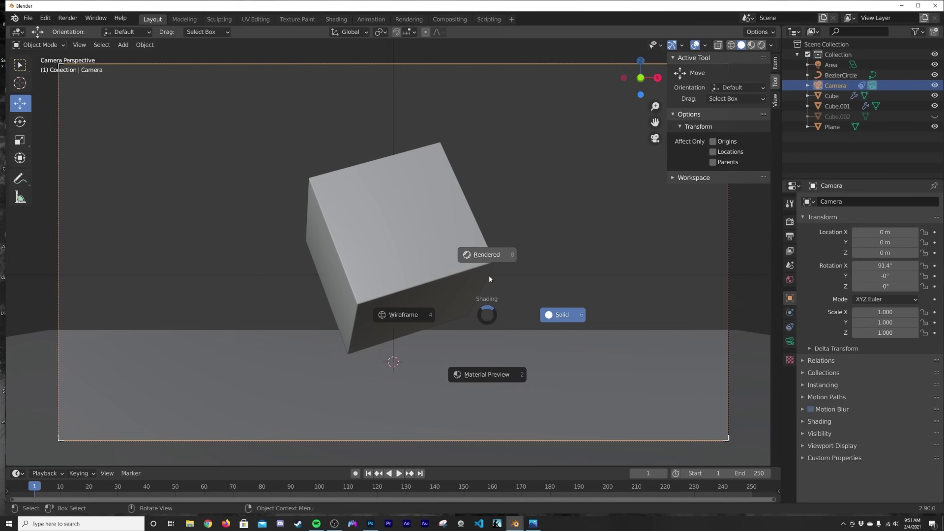
{"action": "left_click", "coordinate": [490, 279]}
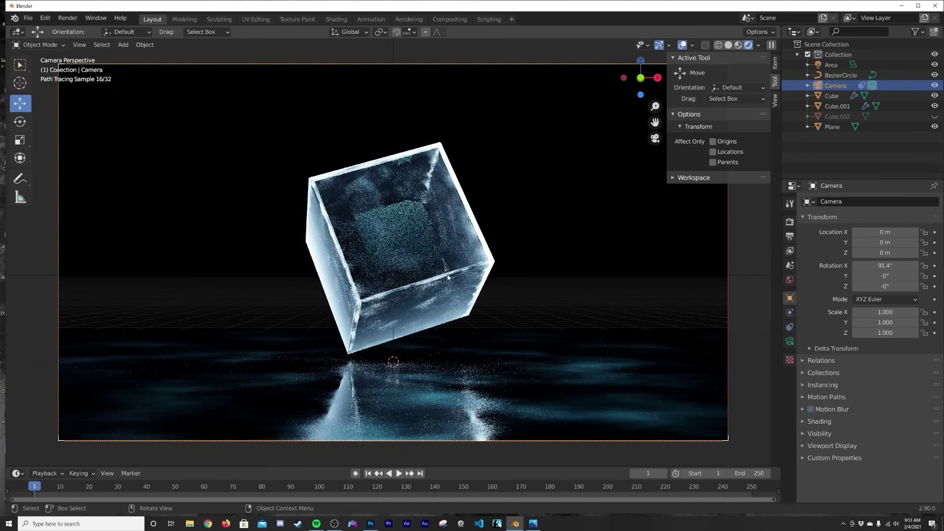
{"action": "key", "text": "alt+h"}
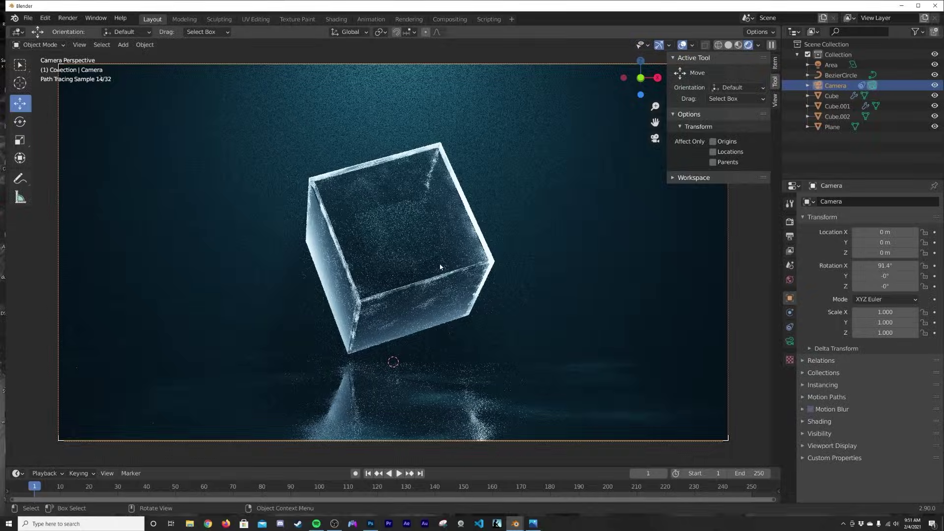
Return to Solid shading and set the large enclosing volume cube to display as Wire
{"action": "key", "text": "z"}
{"action": "left_click", "coordinate": [522, 262]}
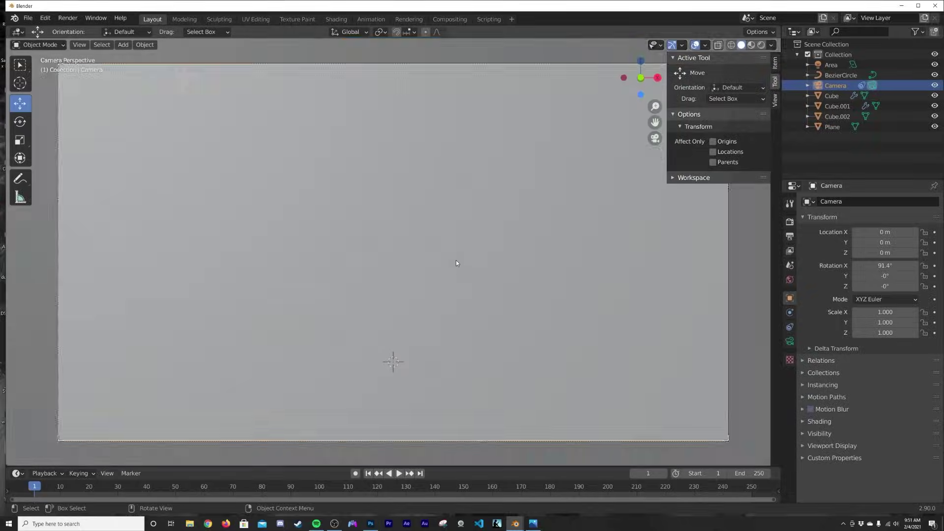
{"action": "middle_click_drag", "start_coordinate": [456, 261], "coordinate": [451, 282]}
{"action": "scroll", "coordinate": [451, 283], "scroll_direction": "down", "scroll_amount": 6}
{"action": "left_click", "coordinate": [475, 156]}
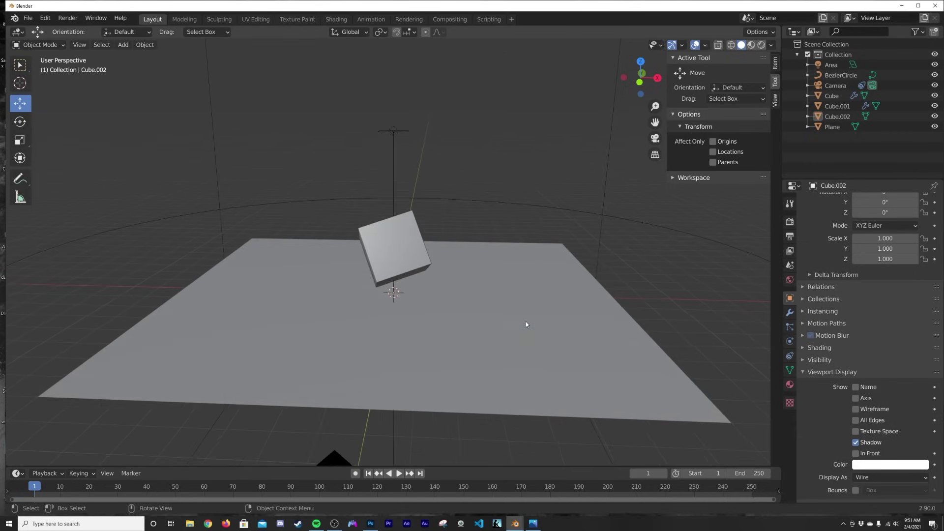
{"action": "scroll", "coordinate": [527, 322], "scroll_direction": "down", "scroll_amount": 4}
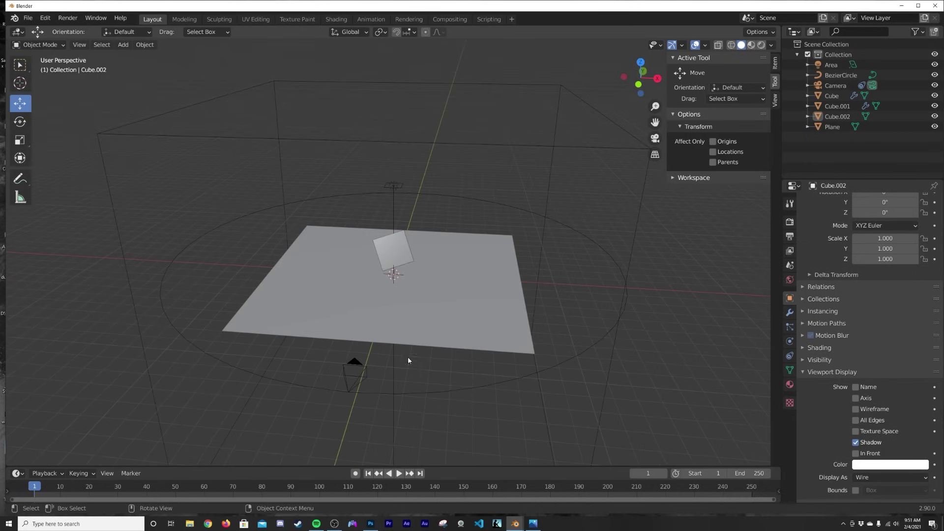
Keyframe the camera's Follow Path offset of 0 at frame 0
{"action": "left_click", "coordinate": [355, 370]}
{"action": "left_click", "coordinate": [790, 313]}
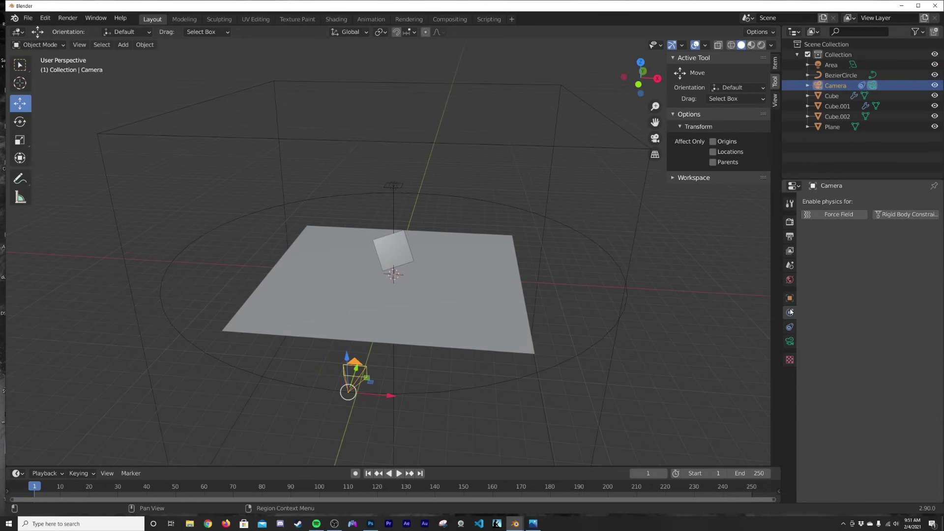
{"action": "left_click", "coordinate": [790, 328]}
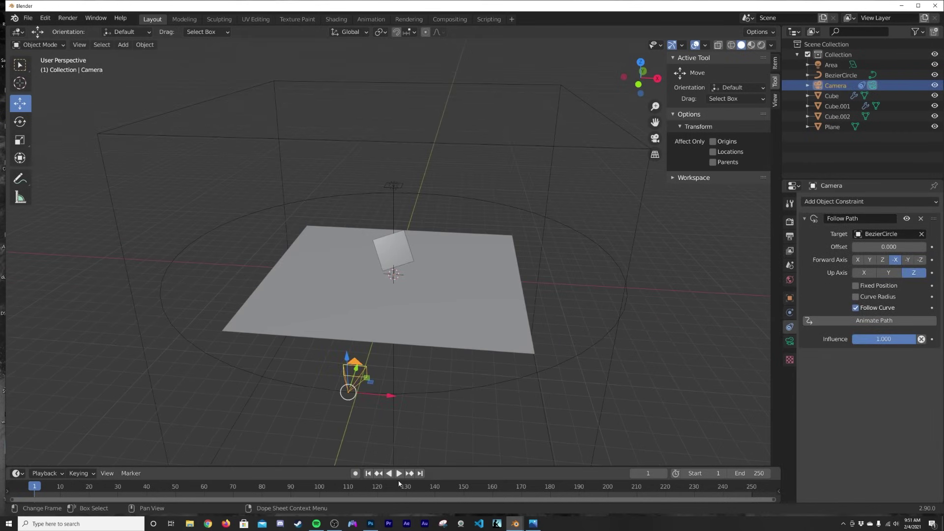
{"action": "middle_click_drag", "start_coordinate": [418, 484], "coordinate": [448, 481]}
{"action": "scroll", "coordinate": [449, 481], "scroll_direction": "left", "scroll_amount": 1, "text": "ctrl"}
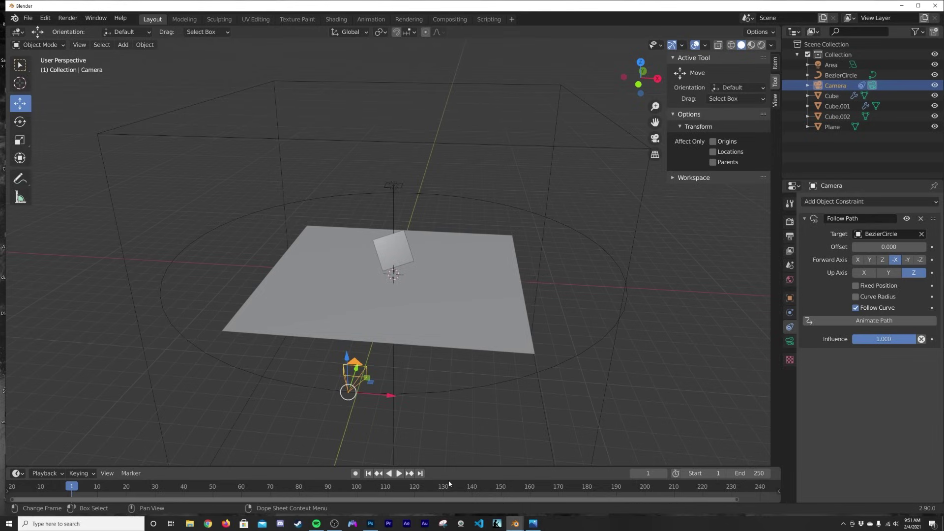
{"action": "key", "text": "Left"}
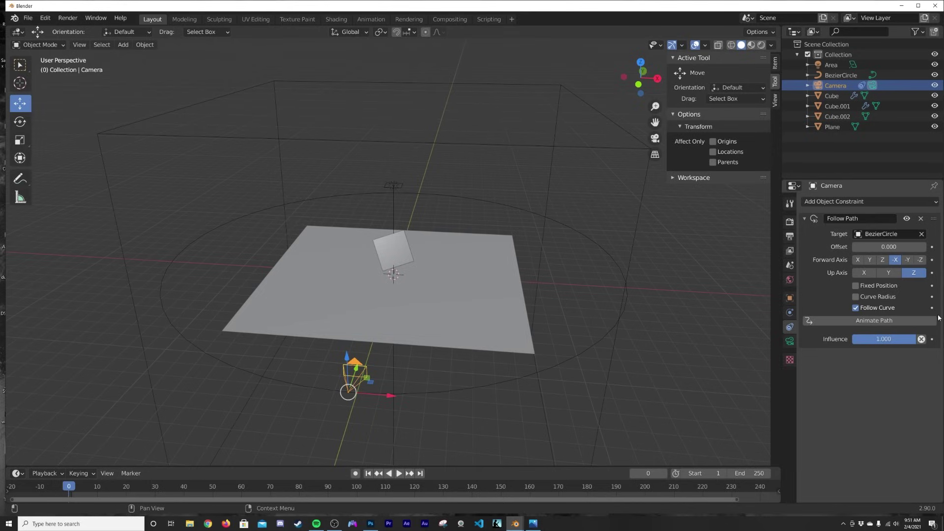
{"action": "left_click", "coordinate": [932, 247]}
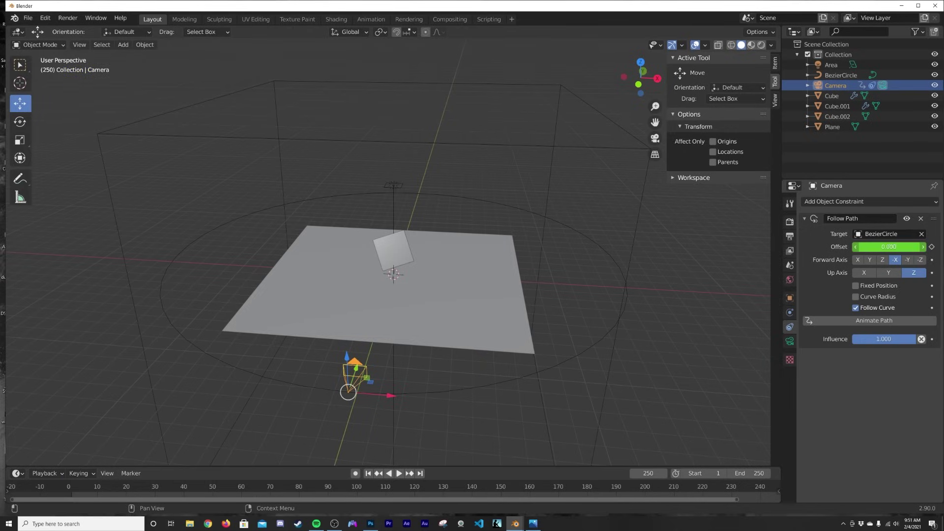
Keyframe the camera's Follow Path offset at 100 on frame 250 and play the animation to check the orbit
{"action": "double_click", "coordinate": [892, 245]}
{"action": "type", "text": "100"}
{"action": "key", "text": "Return"}
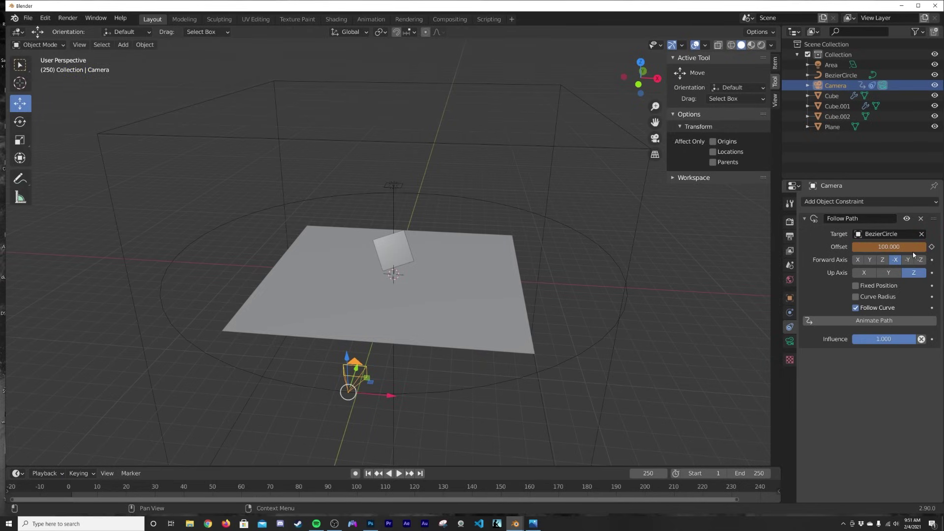
{"action": "left_click", "coordinate": [932, 247]}
{"action": "key", "text": "space"}
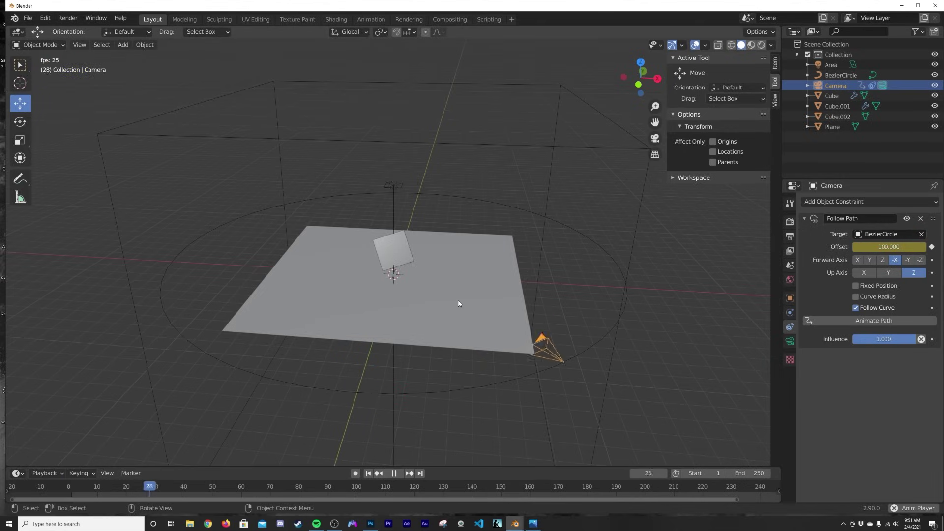
{"action": "key", "text": "space"}
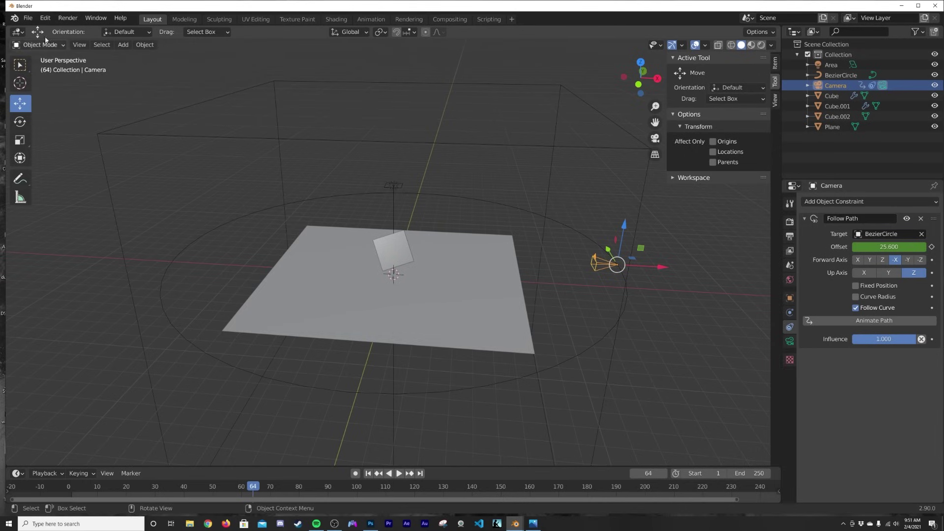
Open the Animation preferences to check the default F-curve interpolation
{"action": "left_click", "coordinate": [45, 19]}
{"action": "left_click", "coordinate": [74, 164]}
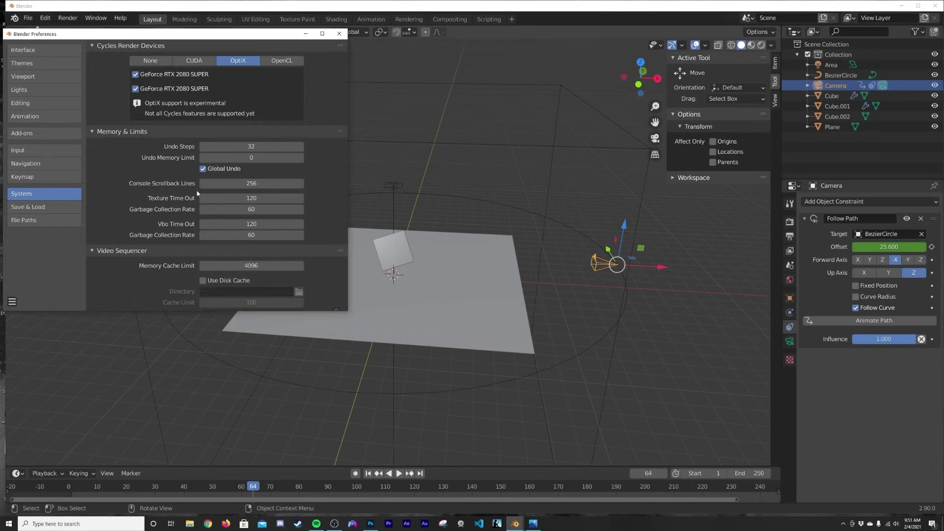
{"action": "left_click", "coordinate": [41, 164]}
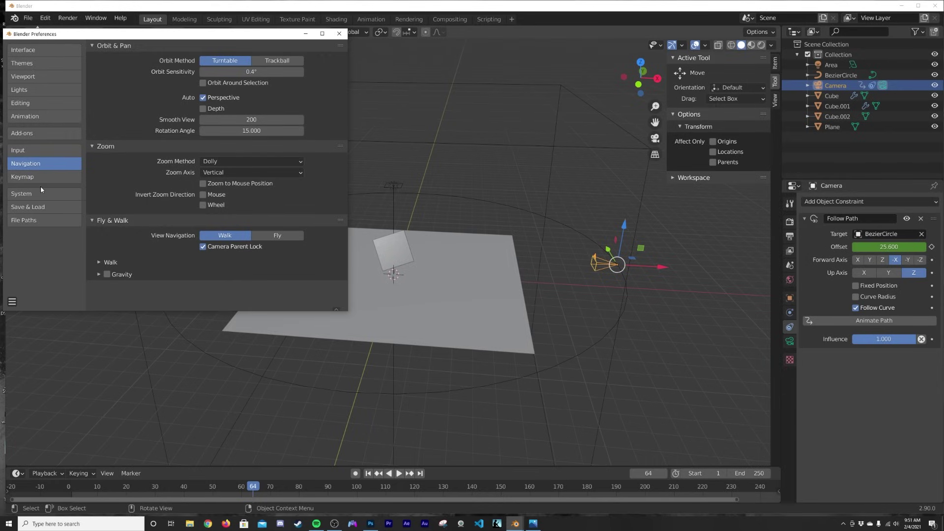
{"action": "left_click", "coordinate": [42, 117]}
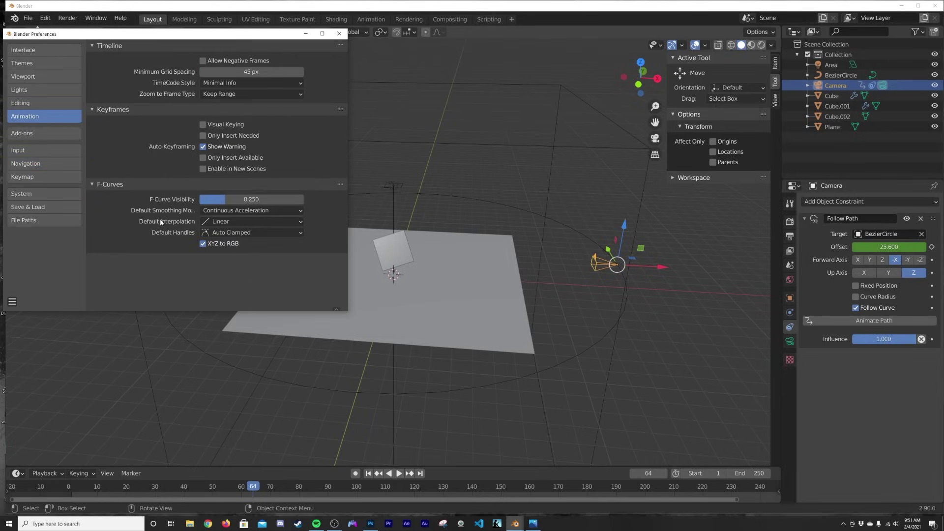
Review the default F-curve interpolation options, keep Linear, and close the preferences
{"action": "left_click", "coordinate": [212, 222]}
{"action": "left_click", "coordinate": [216, 211]}
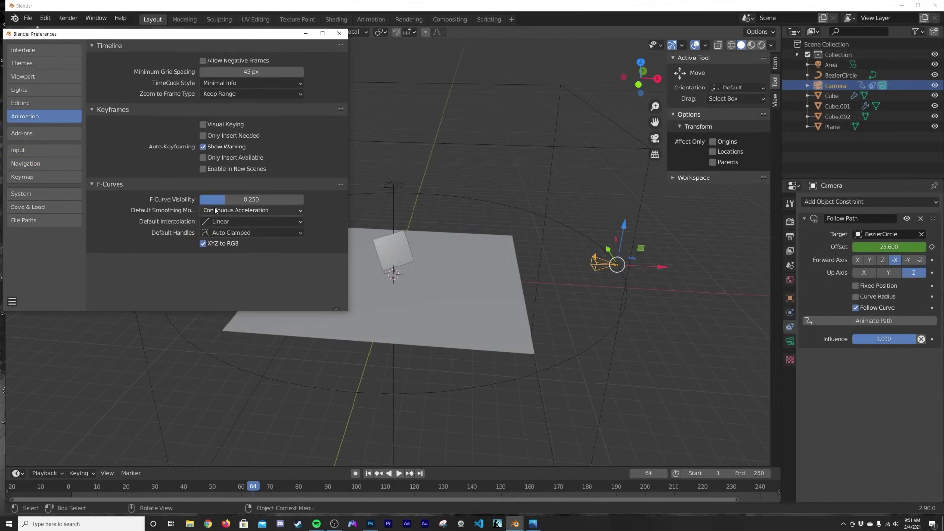
{"action": "left_click", "coordinate": [236, 222]}
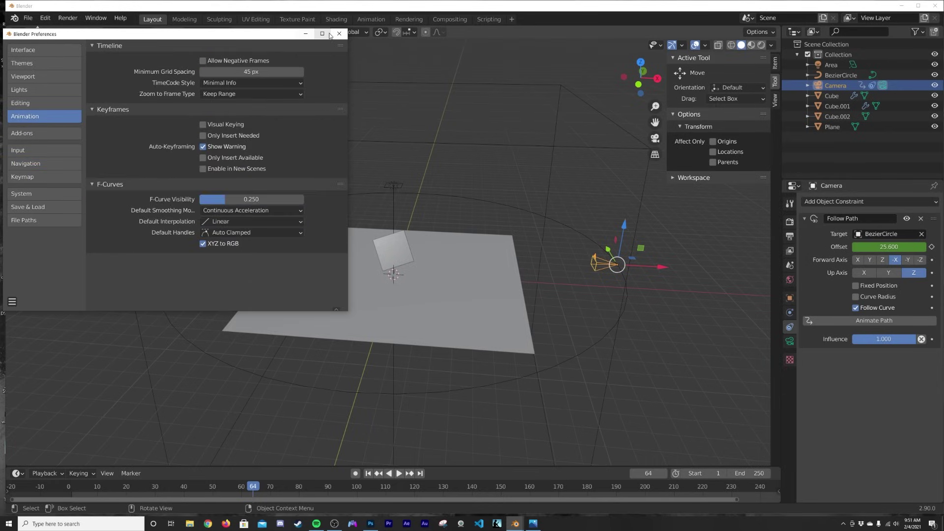
{"action": "left_click", "coordinate": [340, 34]}
Play the orbit from frame 1 in the scene view, and continue the playback through the camera view
{"action": "left_click", "coordinate": [368, 473]}
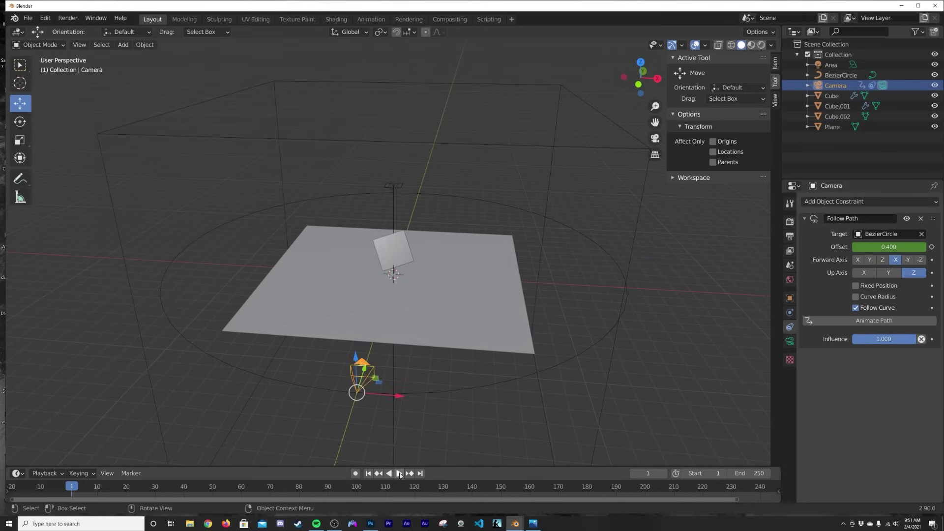
{"action": "left_click", "coordinate": [399, 473]}
{"action": "key", "text": "space"}
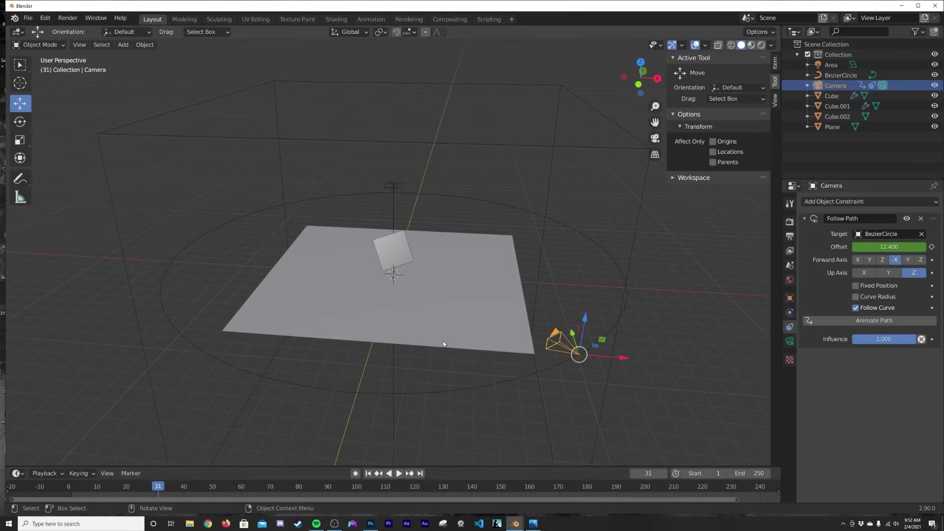
{"action": "key", "text": "KP_0"}
{"action": "key", "text": "space"}
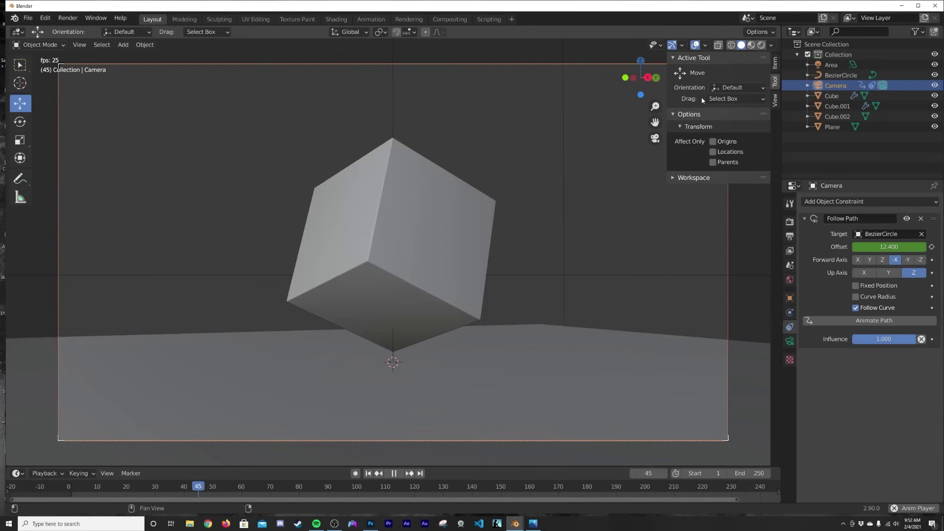
Preview the camera orbit in Material Preview with scene lights and scene world enabled, and return to frame 1
{"action": "left_click", "coordinate": [752, 45]}
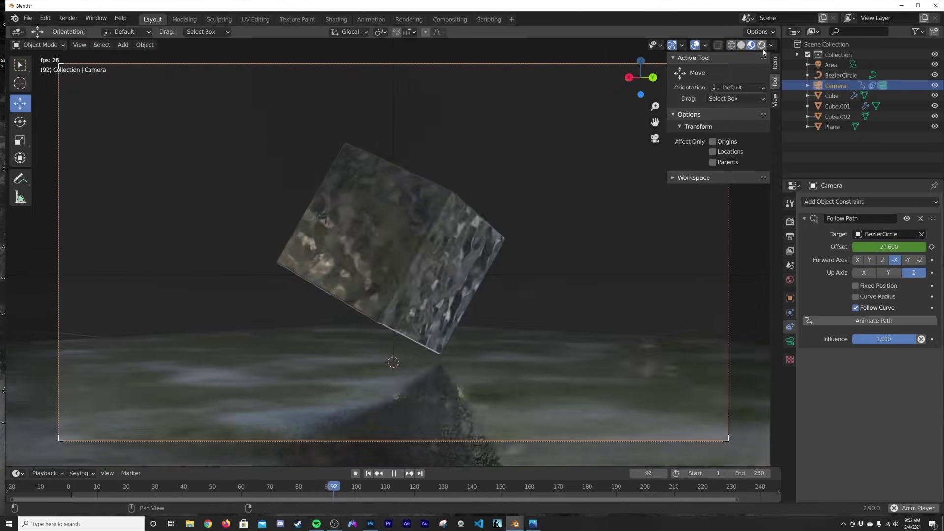
{"action": "left_click", "coordinate": [771, 45]}
{"action": "left_click", "coordinate": [713, 95]}
{"action": "left_click", "coordinate": [713, 107]}
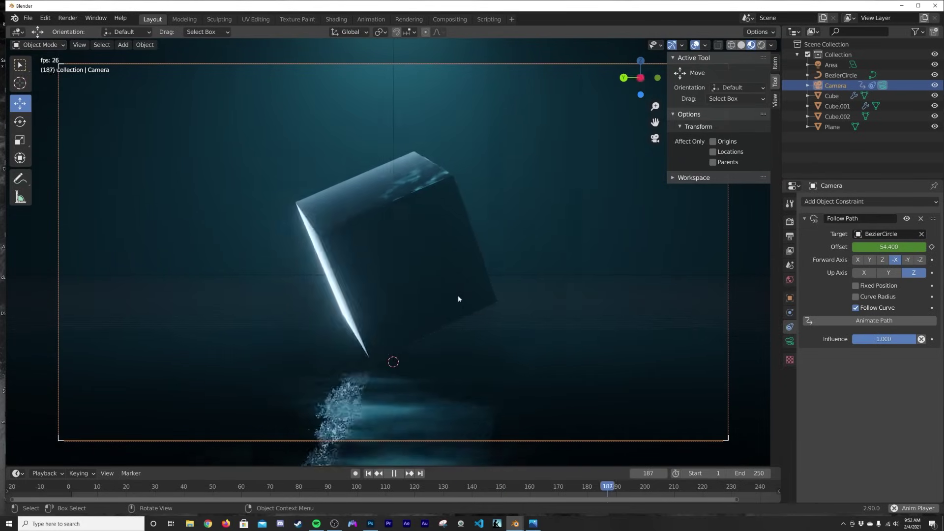
{"action": "left_click", "coordinate": [396, 472]}
{"action": "left_click", "coordinate": [368, 473]}
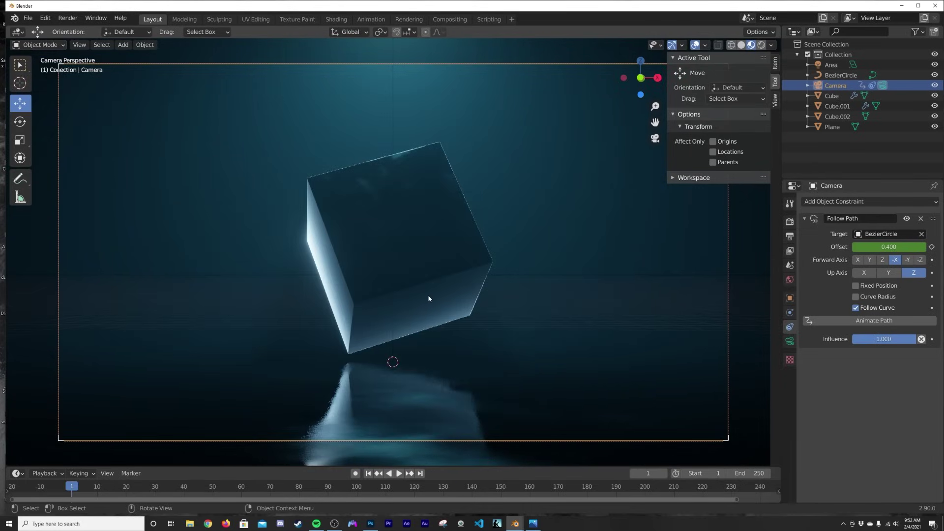
Return to Solid shading, leave the camera view, and add a plane scaled by 8 over the floor
{"action": "key", "text": "z"}
{"action": "left_click", "coordinate": [504, 296]}
{"action": "middle_click_drag", "start_coordinate": [451, 260], "coordinate": [455, 285]}
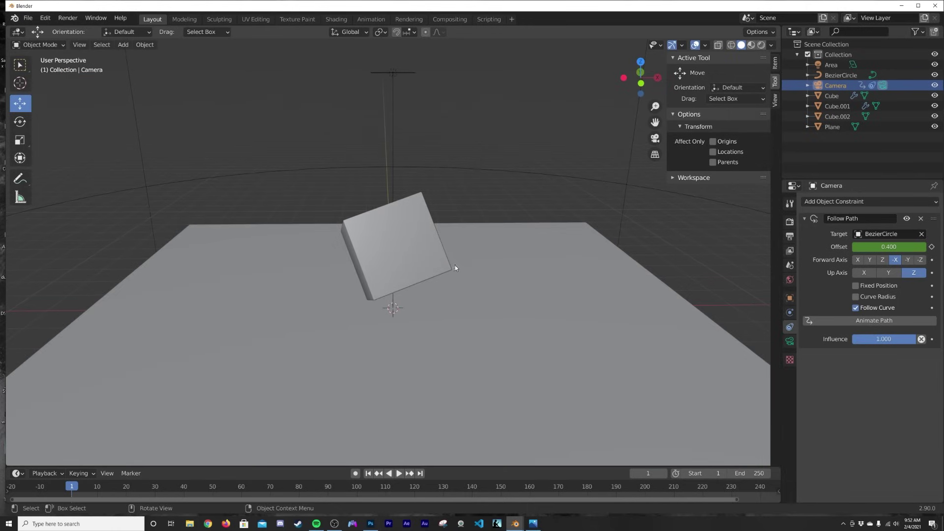
{"action": "scroll", "coordinate": [438, 268], "scroll_direction": "down", "scroll_amount": 3}
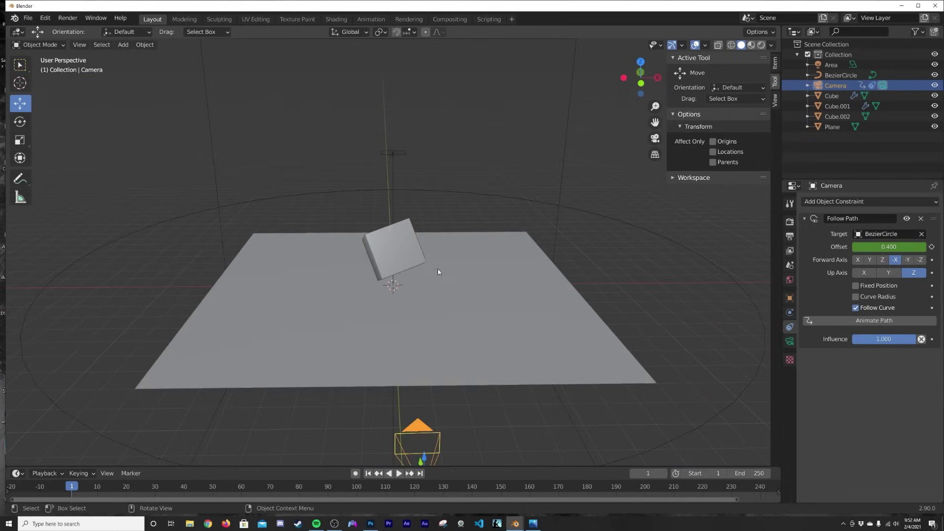
{"action": "key", "text": "shift+a"}
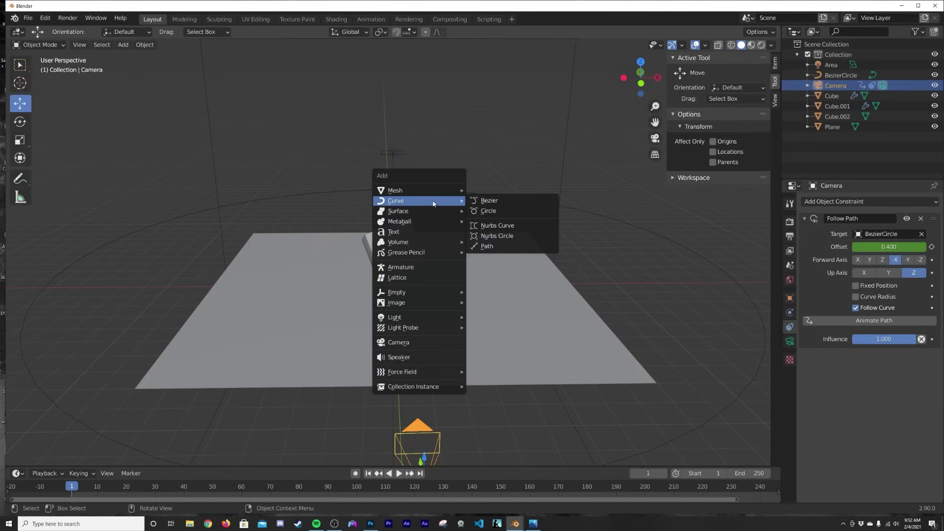
{"action": "mouse_move", "coordinate": [419, 190]}
{"action": "left_click", "coordinate": [492, 191]}
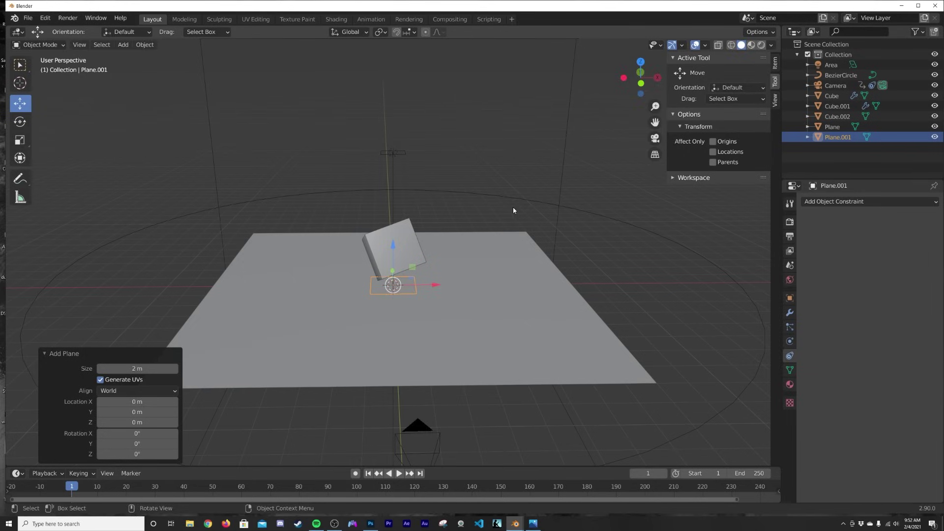
{"action": "type", "text": "s8"}
{"action": "key", "text": "Return"}
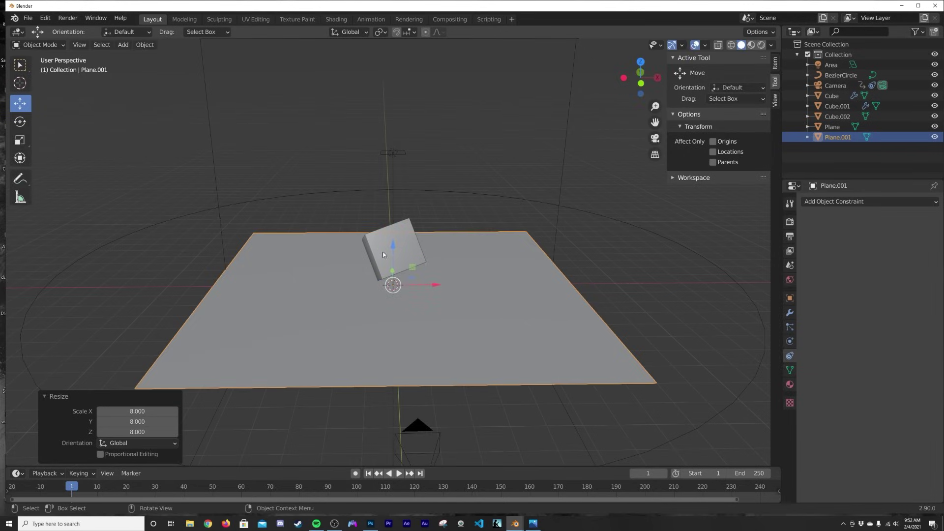
Raise the new plane about 0.14 m along Z so it sits just above the floor plane
{"action": "key", "text": "g"}
{"action": "key", "text": "z"}
{"action": "left_click", "coordinate": [465, 227]}
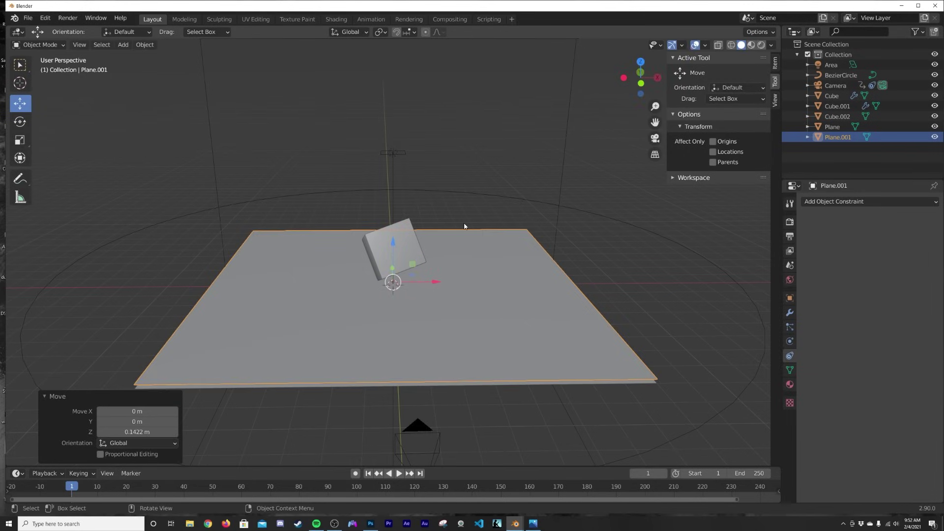
Subdivide the new plane with 5 cuts and return to Object Mode
{"action": "key", "text": "Tab"}
{"action": "right_click", "coordinate": [457, 202]}
{"action": "left_click", "coordinate": [456, 199]}
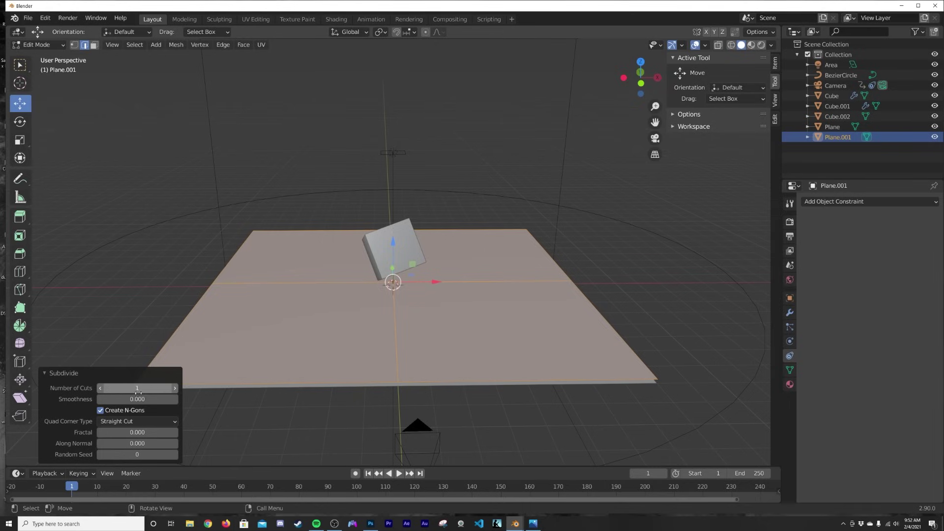
{"action": "left_click", "coordinate": [146, 388]}
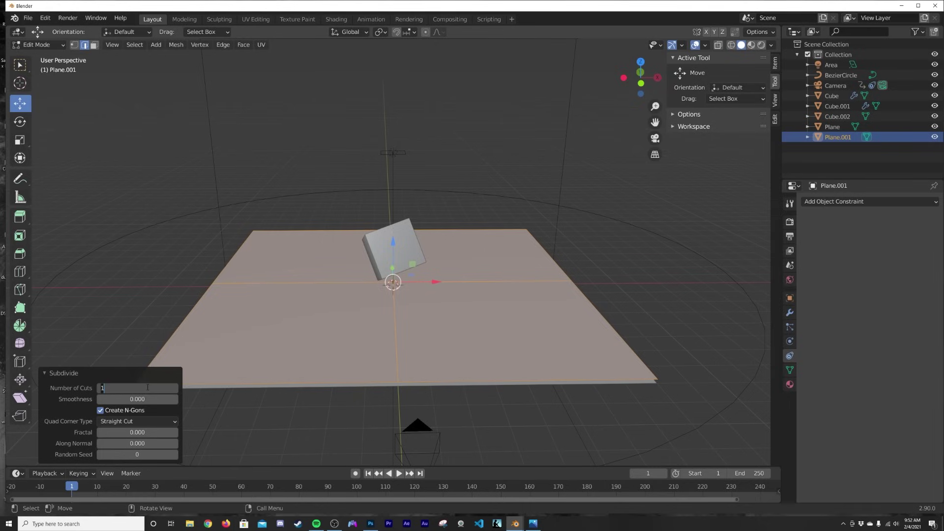
{"action": "type", "text": "5"}
{"action": "key", "text": "Return"}
{"action": "key", "text": "Tab"}
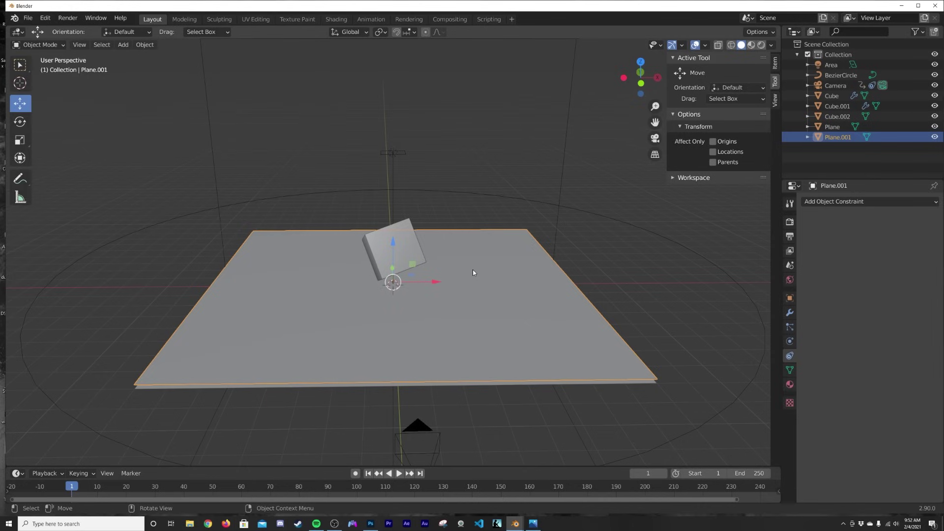
Add an ico sphere at the world origin and increase its subdivisions
{"action": "key", "text": "shift+a"}
{"action": "mouse_move", "coordinate": [477, 195]}
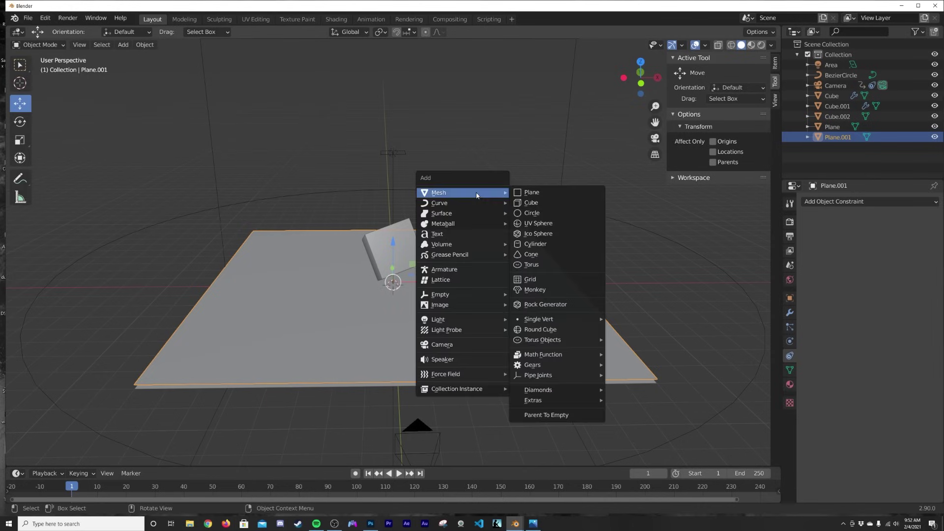
{"action": "left_click", "coordinate": [546, 239]}
{"action": "middle_click_drag", "start_coordinate": [497, 294], "coordinate": [494, 267]}
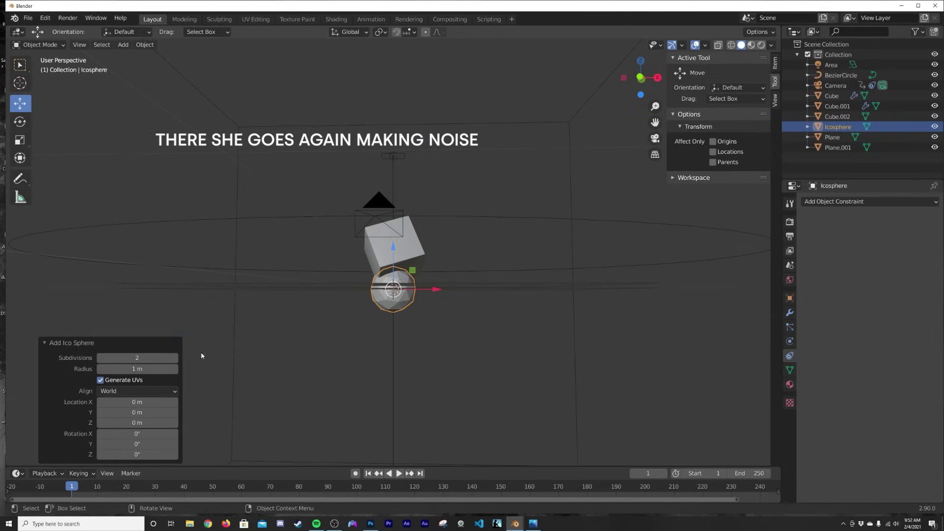
{"action": "left_click", "coordinate": [173, 361]}
Move the ico sphere down below the floor planes, out of the camera's sight, and keep it selected
{"action": "left_click_drag", "start_coordinate": [432, 289], "coordinate": [478, 341]}
{"action": "middle_click_drag", "start_coordinate": [562, 263], "coordinate": [436, 349]}
{"action": "scroll", "coordinate": [517, 311], "scroll_direction": "down", "scroll_amount": 1}
{"action": "left_click", "coordinate": [509, 308]}
{"action": "scroll", "coordinate": [506, 300], "scroll_direction": "up", "scroll_amount": 2}
{"action": "left_click", "coordinate": [436, 350]}
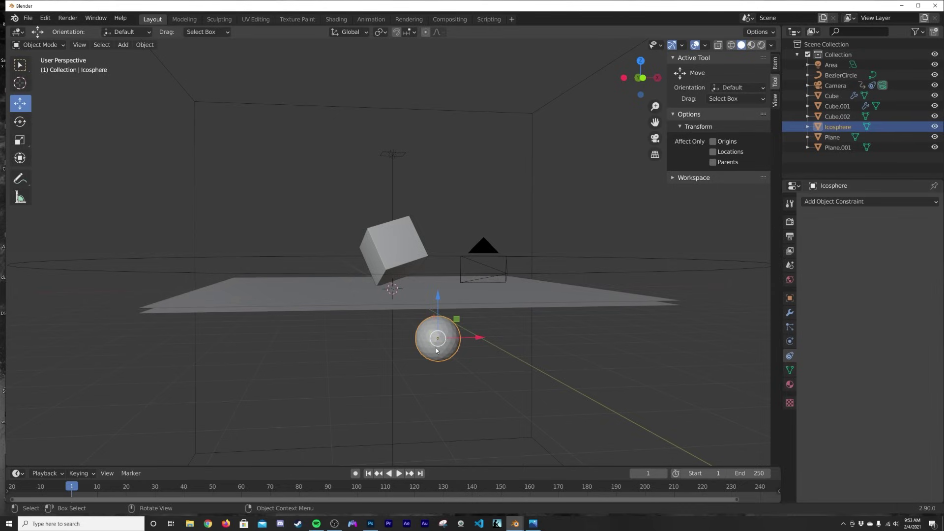
Give the ico sphere a new Emission material with a light blue color and a strength of 30
{"action": "left_click", "coordinate": [789, 385]}
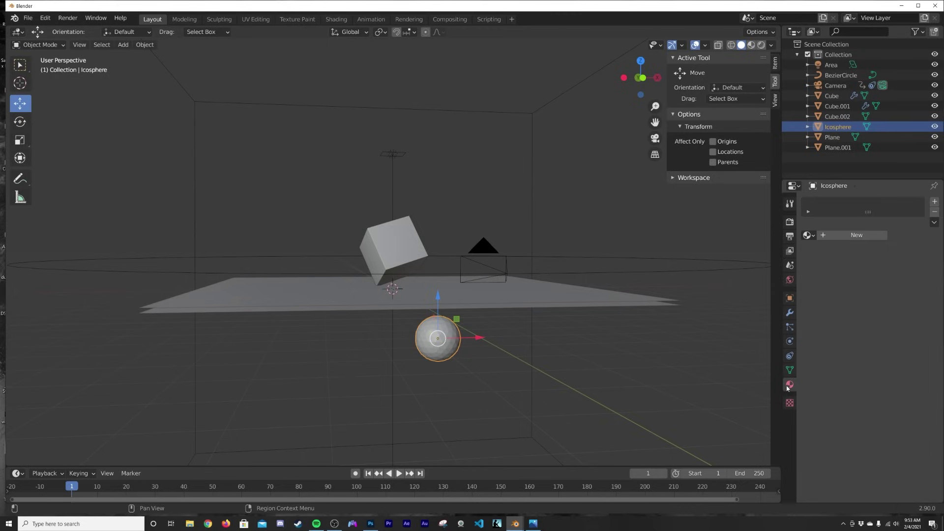
{"action": "left_click", "coordinate": [852, 236]}
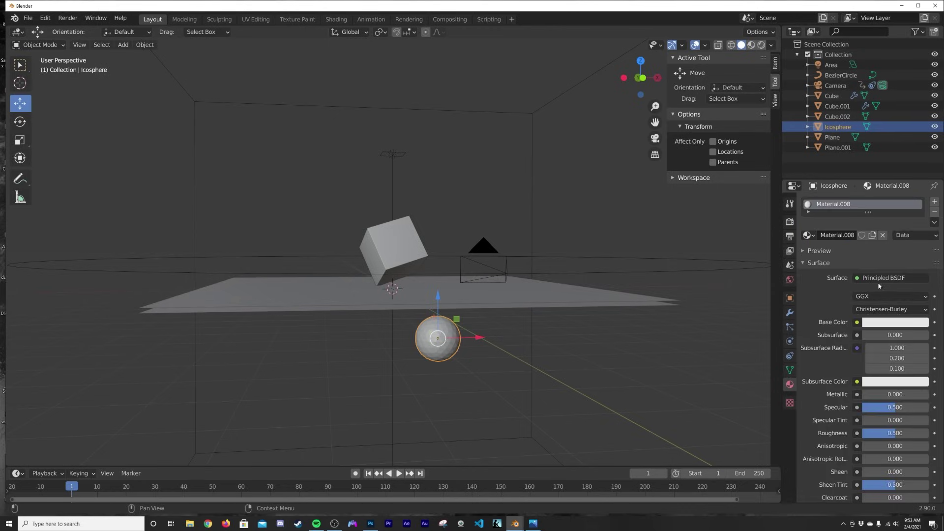
{"action": "left_click", "coordinate": [880, 280]}
{"action": "left_click", "coordinate": [806, 81]}
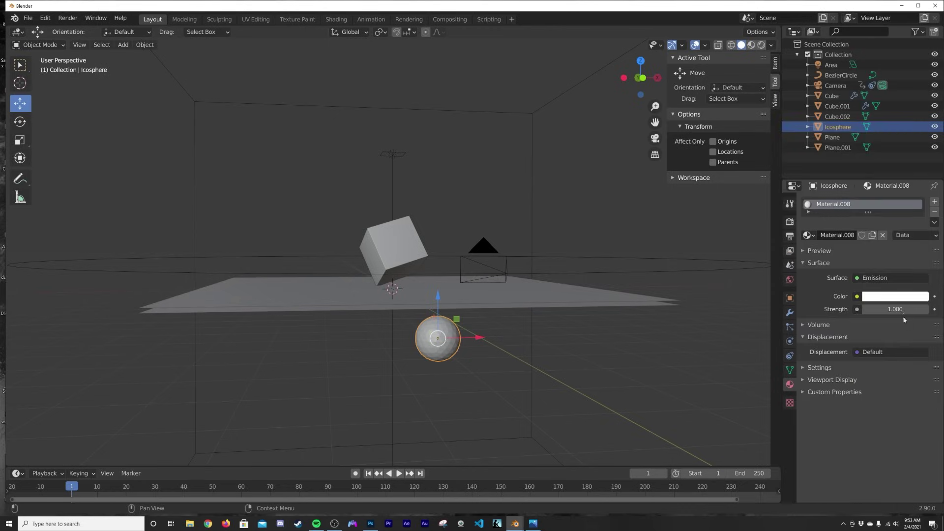
{"action": "left_click", "coordinate": [898, 298]}
{"action": "left_click_drag", "start_coordinate": [883, 185], "coordinate": [886, 168]}
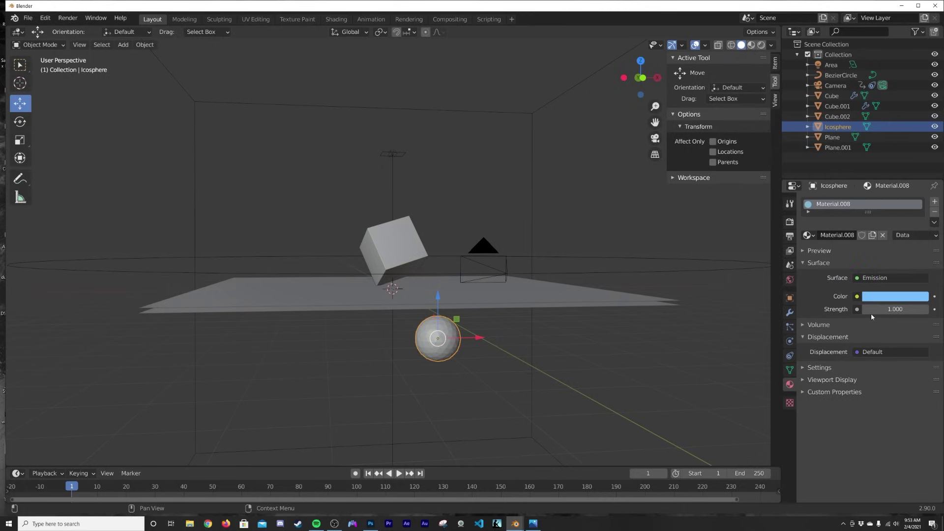
{"action": "left_click", "coordinate": [888, 310]}
{"action": "type", "text": "30"}
{"action": "key", "text": "Return"}
Shade the ico sphere smooth
{"action": "right_click", "coordinate": [517, 357]}
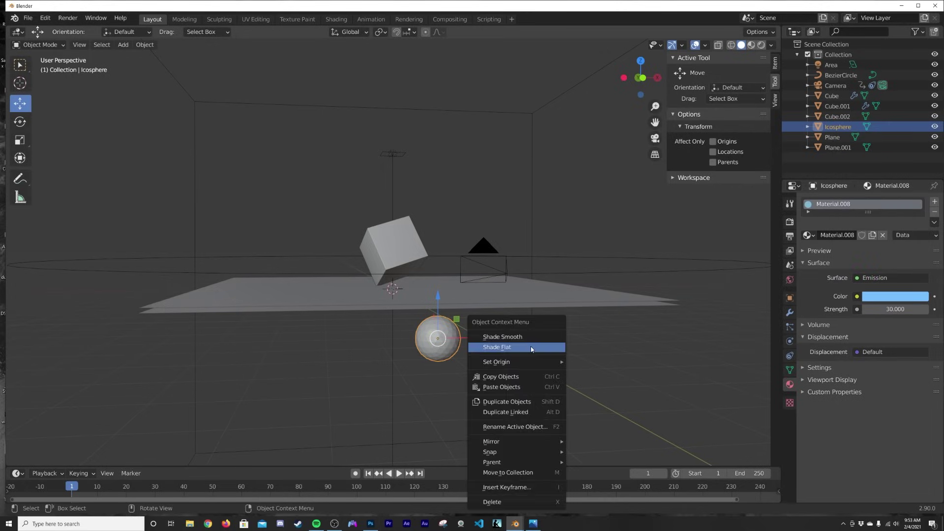
{"action": "left_click", "coordinate": [507, 334]}
{"action": "middle_click_drag", "start_coordinate": [523, 354], "coordinate": [491, 258]}
Add a particle system of type Hair to the upper floor plane
{"action": "left_click", "coordinate": [245, 312]}
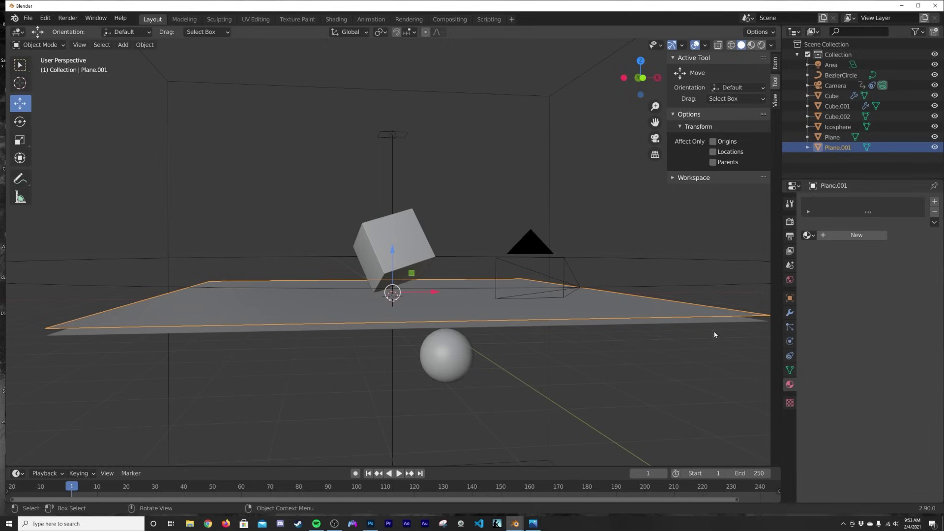
{"action": "left_click", "coordinate": [936, 201]}
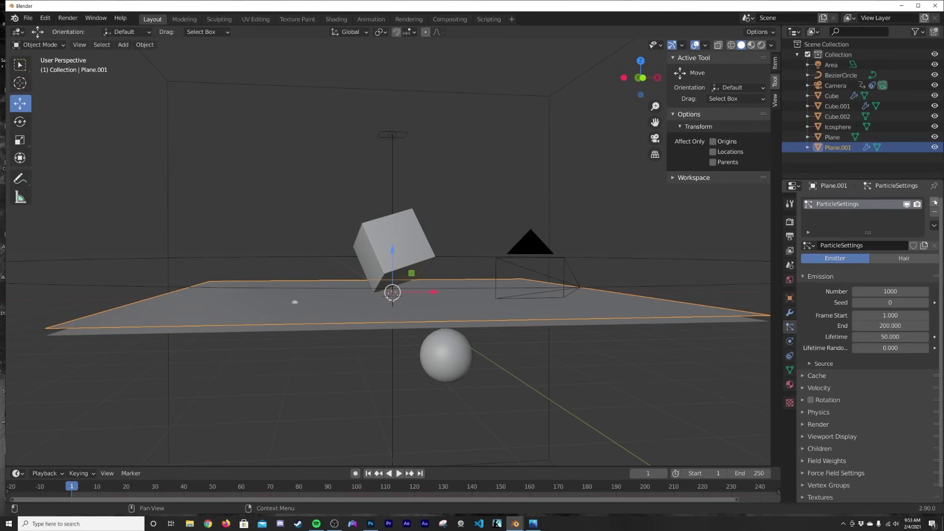
{"action": "left_click", "coordinate": [905, 258]}
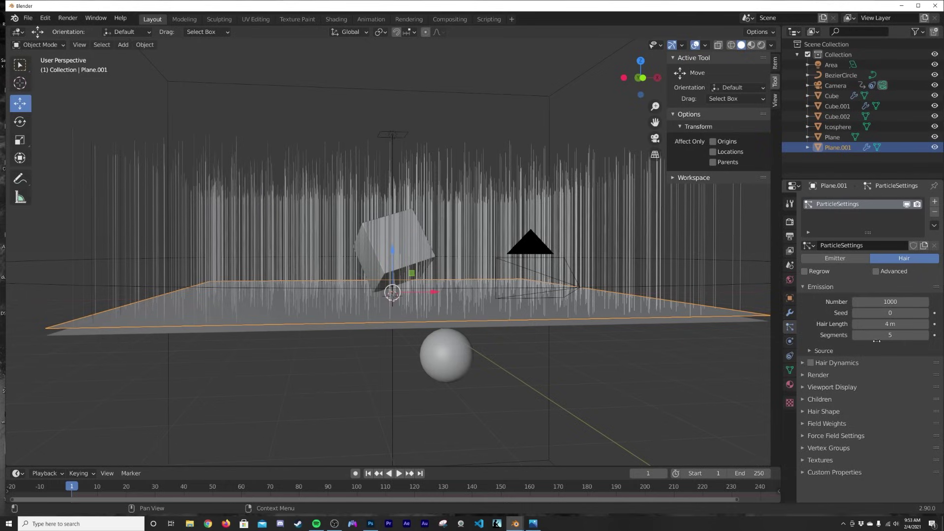
Render the plane's hair particles as an object, using the ico sphere as the instance object
{"action": "left_click", "coordinate": [817, 376]}
{"action": "left_click", "coordinate": [873, 390]}
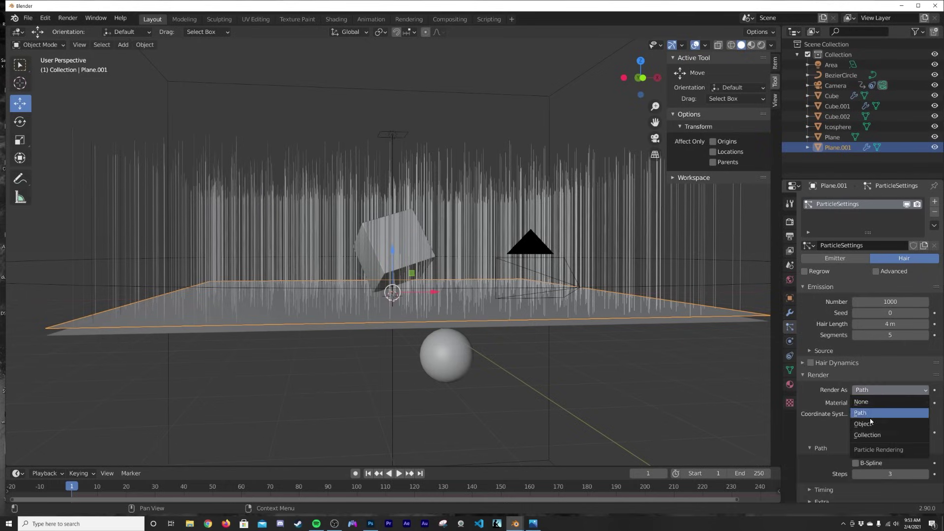
{"action": "left_click", "coordinate": [873, 424]}
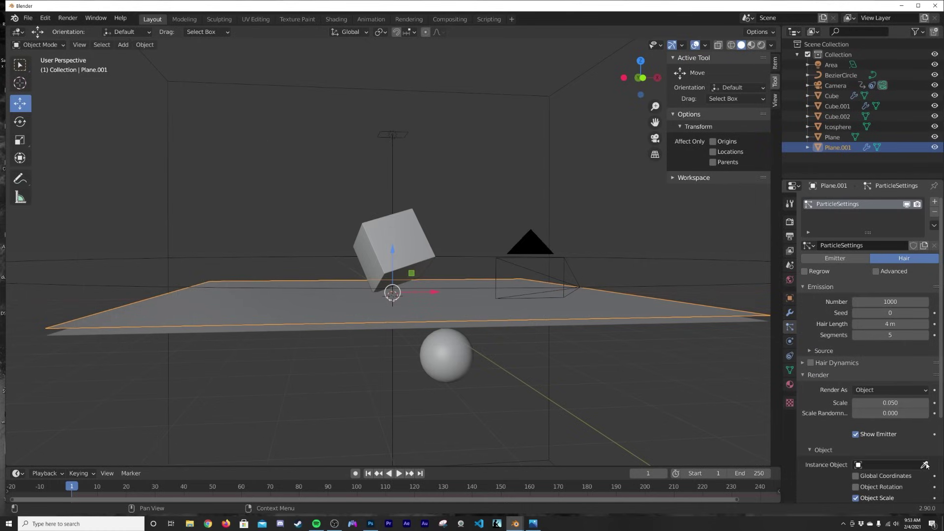
{"action": "left_click", "coordinate": [926, 464]}
{"action": "left_click", "coordinate": [441, 353]}
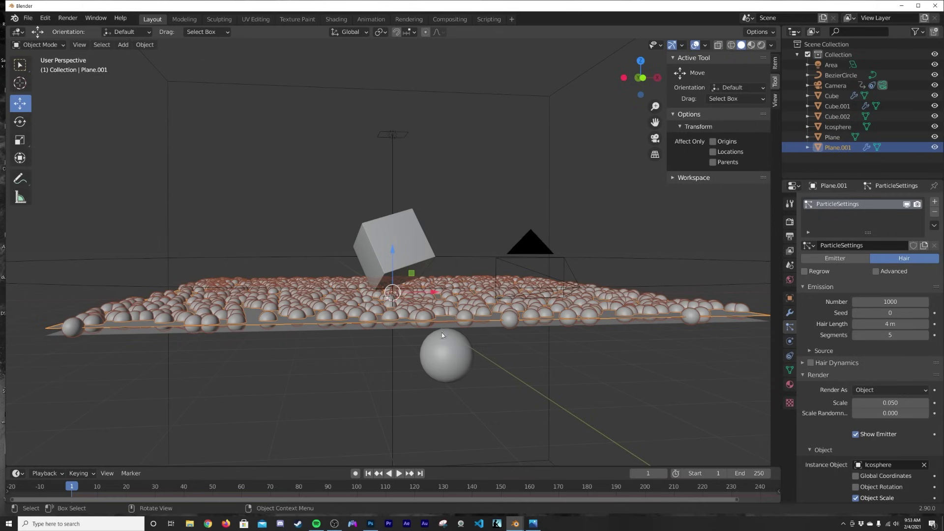
Set the particles' scale to 0.010 and scale randomness to 1.000, keeping the emitter plane selected
{"action": "middle_click_drag", "start_coordinate": [441, 333], "coordinate": [443, 349]}
{"action": "scroll", "coordinate": [925, 432], "scroll_direction": "down", "scroll_amount": 3}
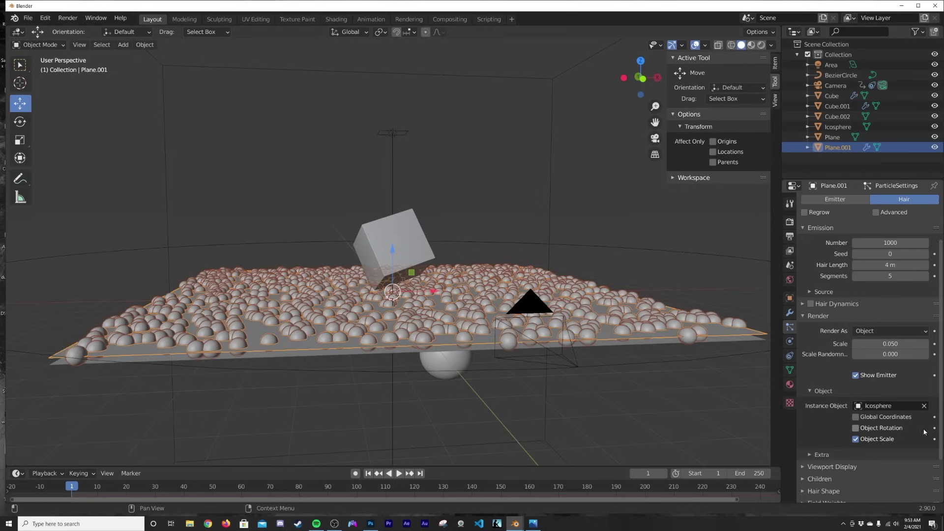
{"action": "mouse_move", "coordinate": [889, 354]}
{"action": "left_mouse_down"}
{"action": "mouse_move", "coordinate": [935, 354]}
{"action": "mouse_move", "coordinate": [892, 344]}
{"action": "left_mouse_up"}
{"action": "left_click", "coordinate": [332, 376]}
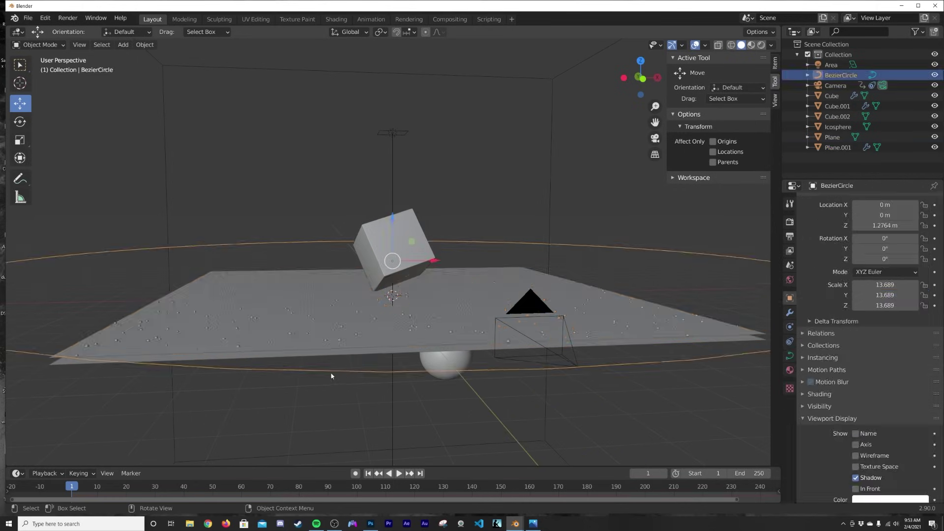
{"action": "middle_click_drag", "start_coordinate": [313, 361], "coordinate": [310, 373]}
{"action": "left_click", "coordinate": [312, 372]}
{"action": "scroll", "coordinate": [522, 359], "scroll_direction": "up", "scroll_amount": 5}
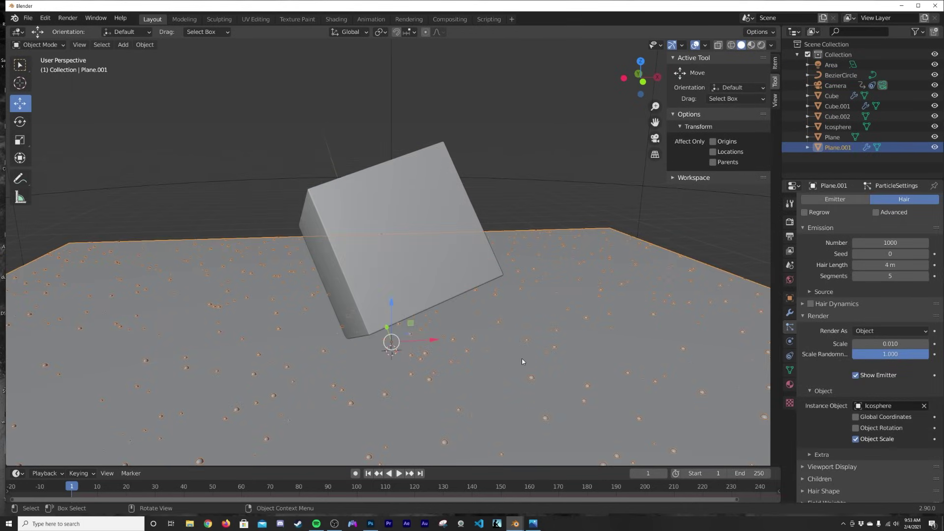
Select all objects in the scene
{"action": "key", "text": "a"}
{"action": "scroll", "coordinate": [522, 361], "scroll_direction": "down", "scroll_amount": 1}
{"action": "middle_click_drag", "start_coordinate": [522, 362], "coordinate": [719, 270]}
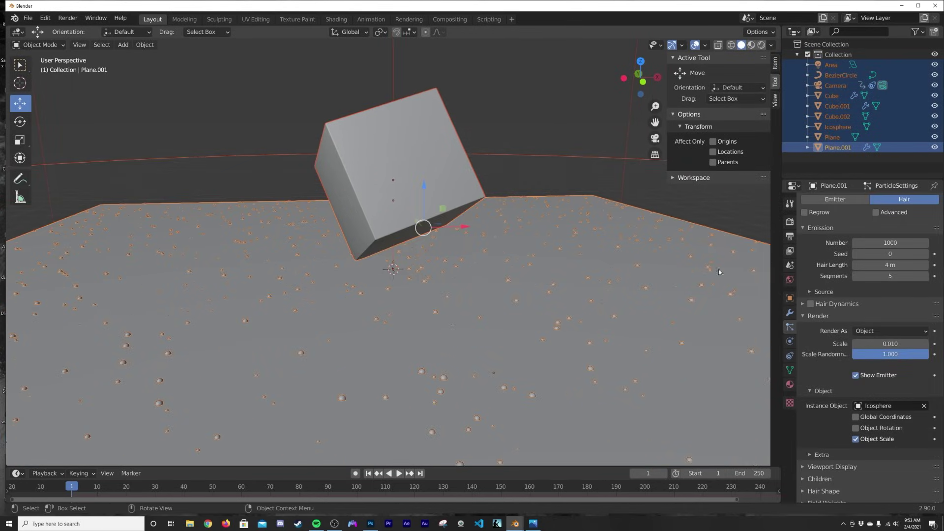
Add a Displace modifier to the upper floor plane, place it above the particle system, and apply the plane's scale
{"action": "left_click", "coordinate": [571, 335]}
{"action": "left_click", "coordinate": [601, 333]}
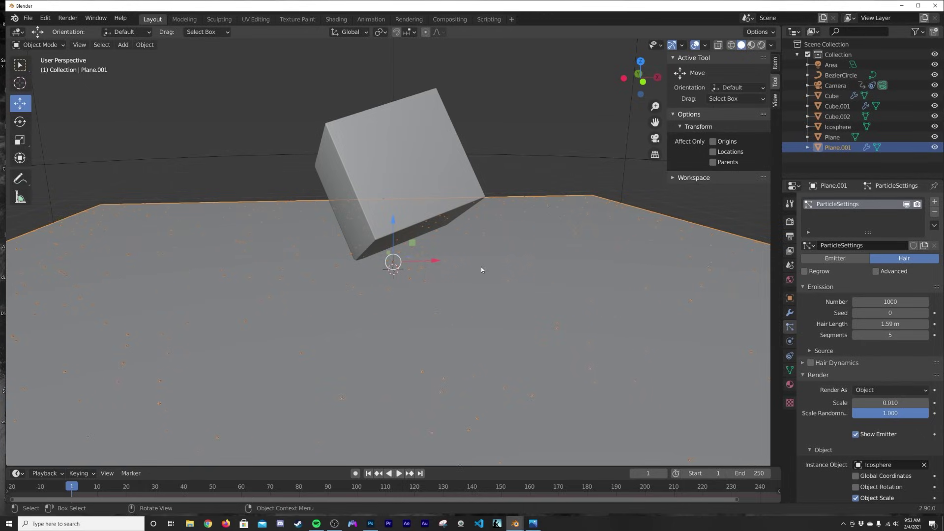
{"action": "scroll", "coordinate": [550, 211], "scroll_direction": "down", "scroll_amount": 4}
{"action": "left_click", "coordinate": [790, 312]}
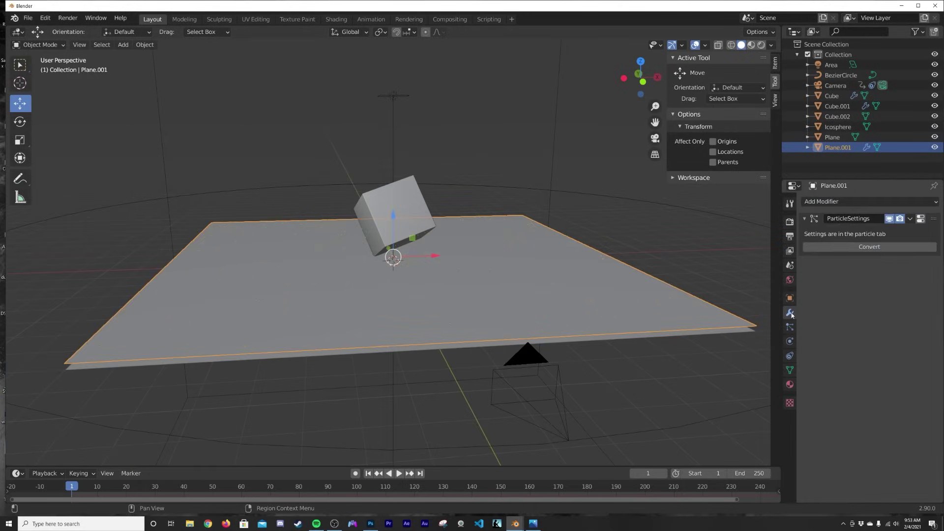
{"action": "left_click", "coordinate": [858, 202]}
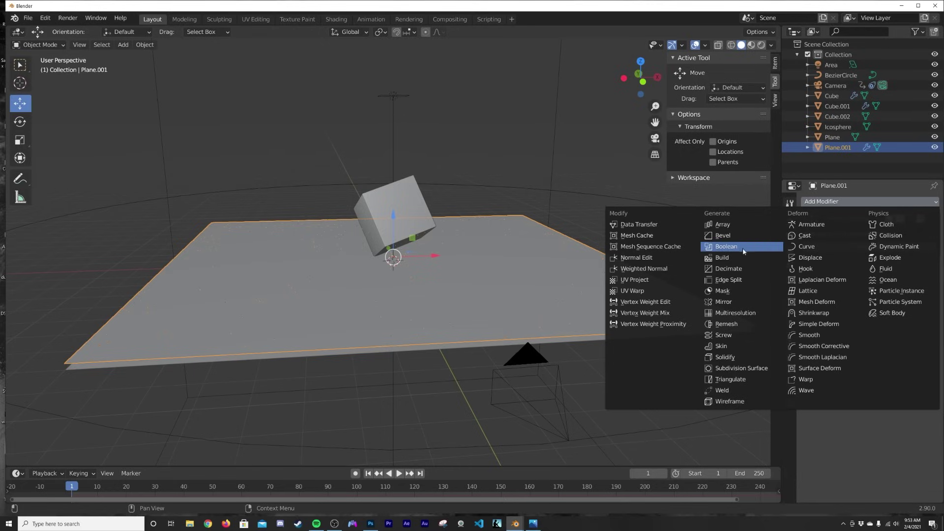
{"action": "left_click", "coordinate": [825, 258]}
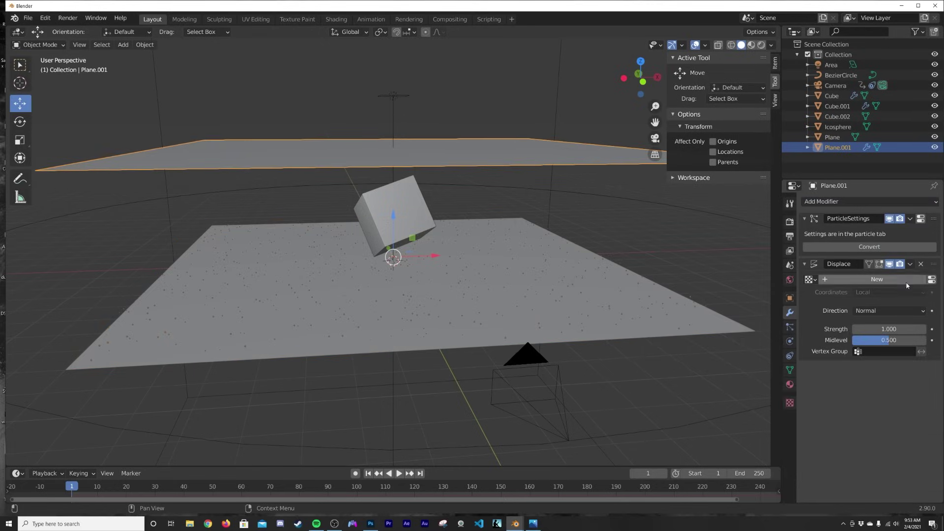
{"action": "left_click_drag", "start_coordinate": [937, 269], "coordinate": [939, 224]}
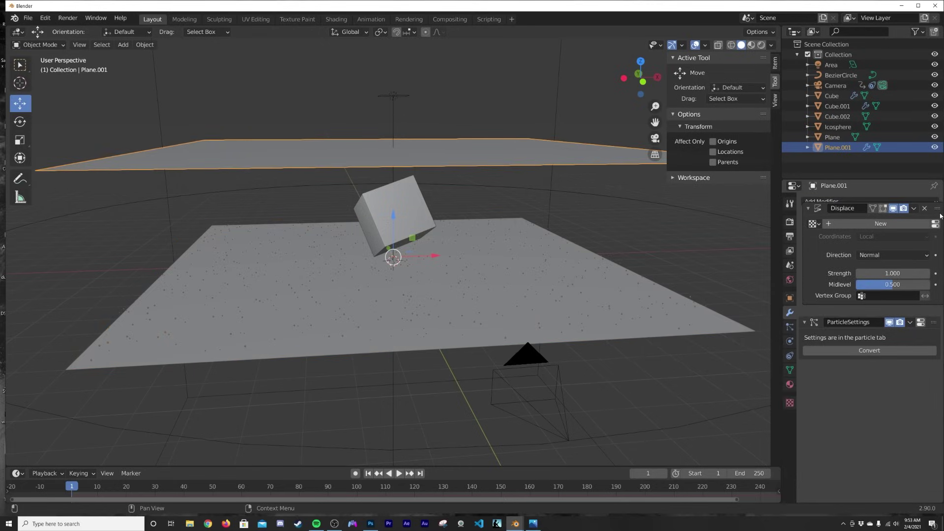
{"action": "key", "text": "ctrl+a"}
{"action": "left_click", "coordinate": [470, 191]}
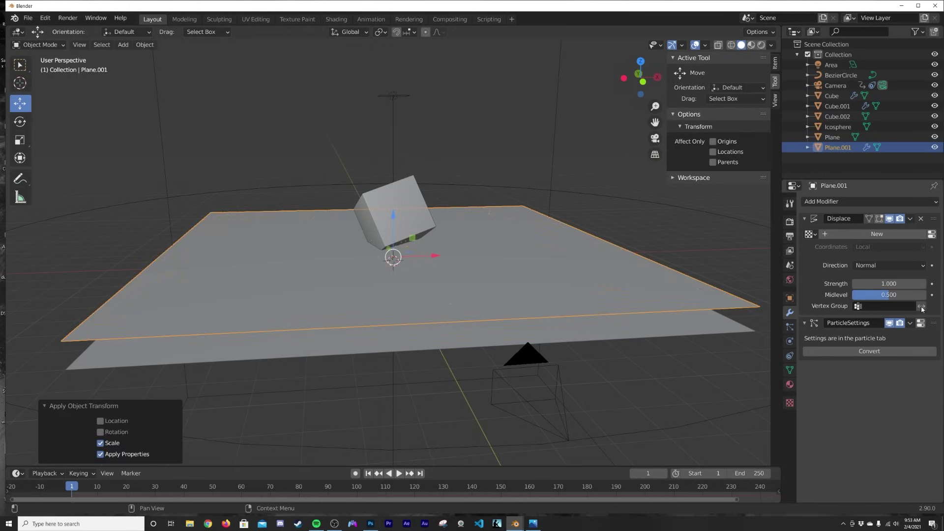
Give the Displace modifier a new Clouds texture with its size set to 1.08
{"action": "left_click", "coordinate": [894, 236]}
{"action": "left_click", "coordinate": [931, 234]}
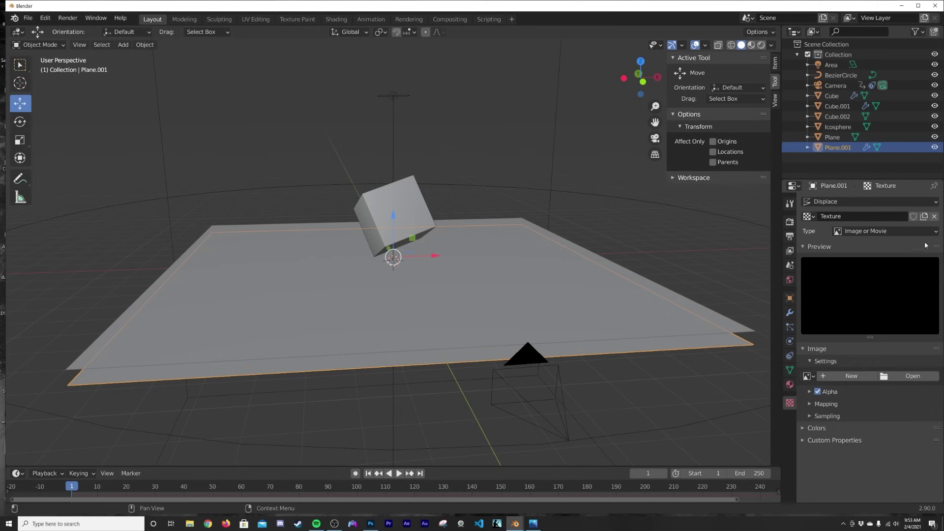
{"action": "left_click", "coordinate": [892, 233]}
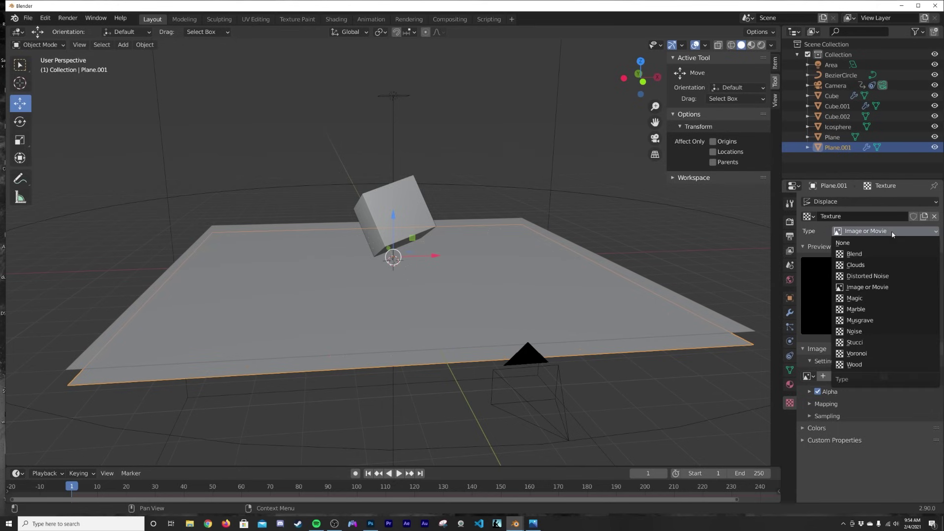
{"action": "left_click", "coordinate": [869, 270]}
{"action": "left_click_drag", "start_coordinate": [887, 419], "coordinate": [910, 408]}
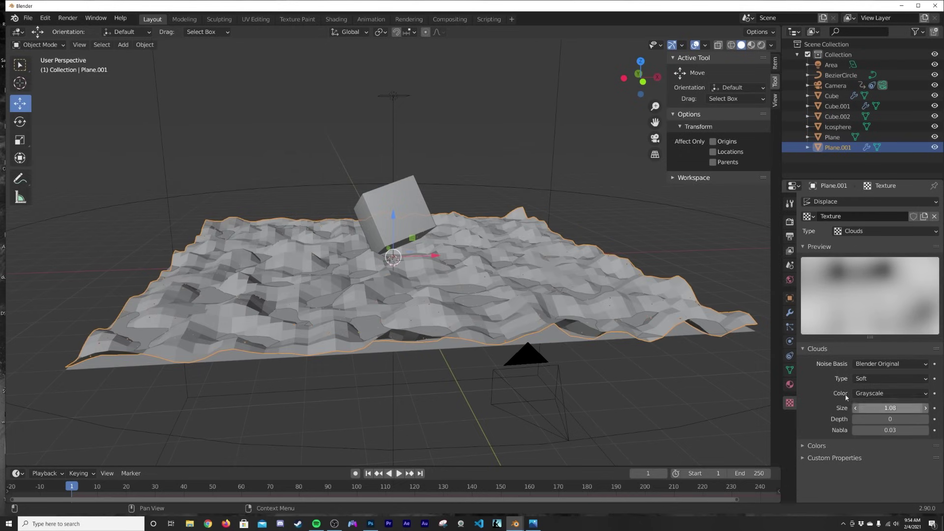
Add a Wireframe modifier to the upper floor plane with a thickness of 0 m
{"action": "left_click", "coordinate": [791, 314]}
{"action": "left_click", "coordinate": [856, 201]}
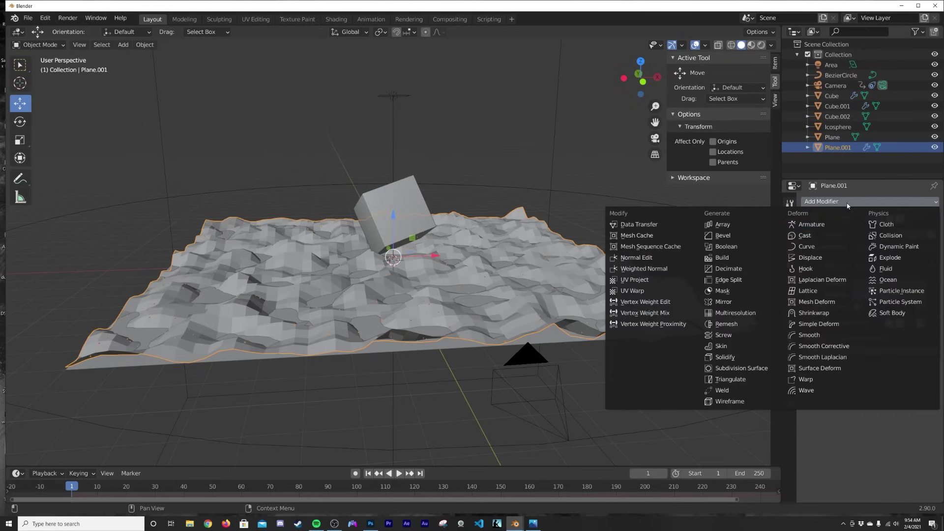
{"action": "left_click", "coordinate": [731, 401]}
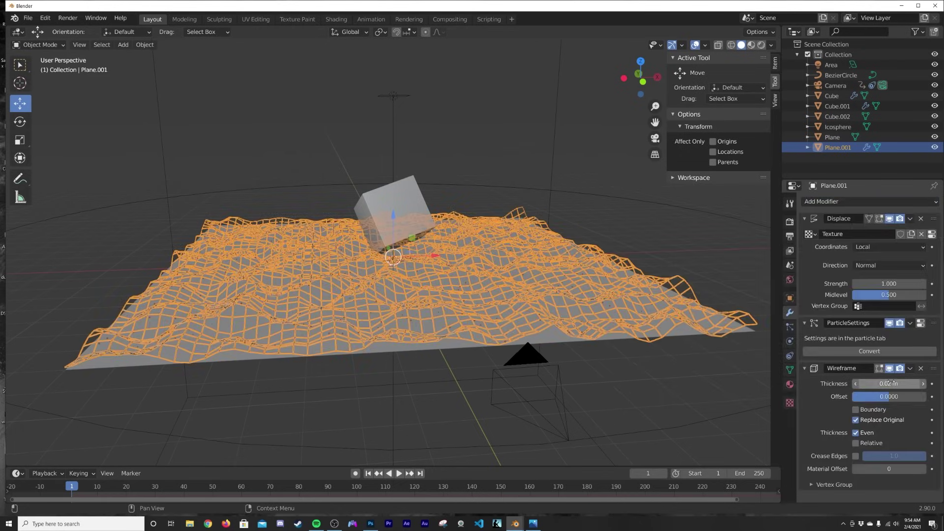
{"action": "left_click_drag", "start_coordinate": [891, 383], "coordinate": [876, 383]}
Set the Displace modifier's strength to 21.600 to spread the particles vertically around the cube
{"action": "scroll", "coordinate": [626, 306], "scroll_direction": "down", "scroll_amount": 8}
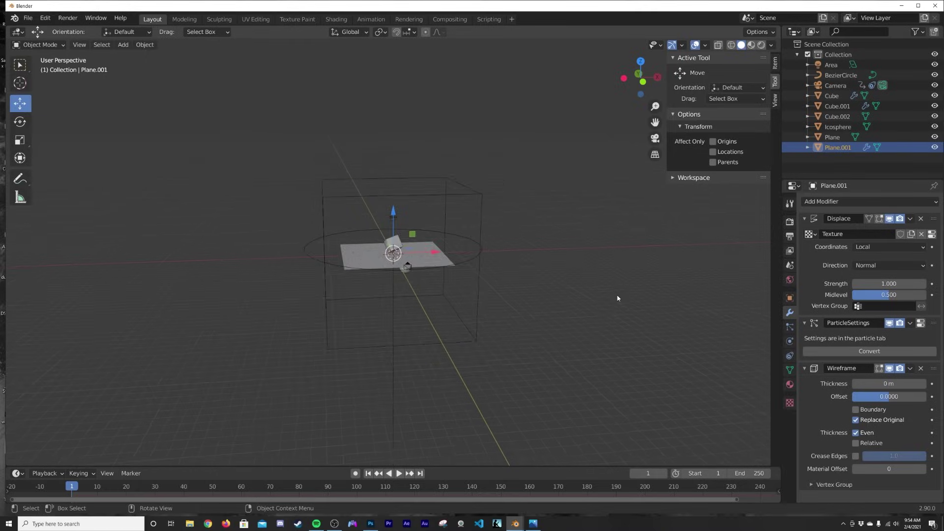
{"action": "scroll", "coordinate": [618, 297], "scroll_direction": "up", "scroll_amount": 8}
{"action": "middle_click_drag", "start_coordinate": [554, 320], "coordinate": [529, 287]}
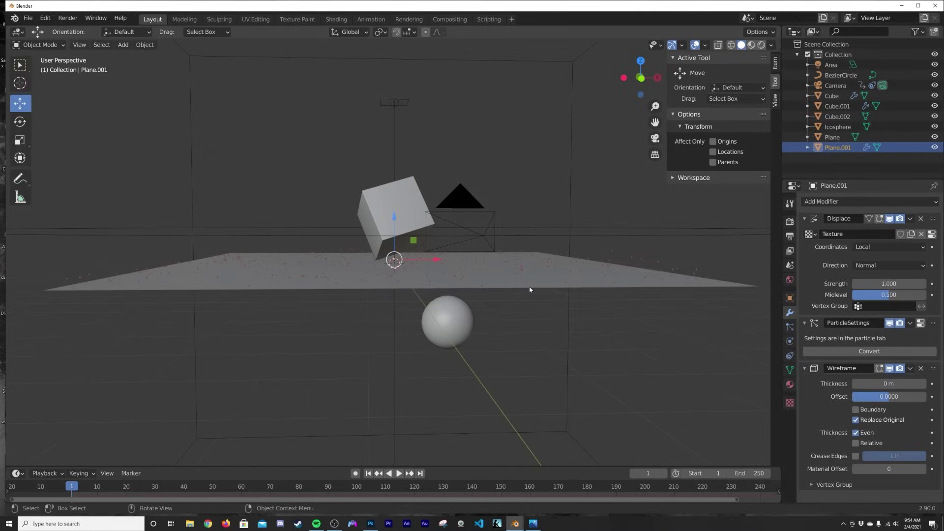
{"action": "scroll", "coordinate": [529, 287], "scroll_direction": "up", "scroll_amount": 4}
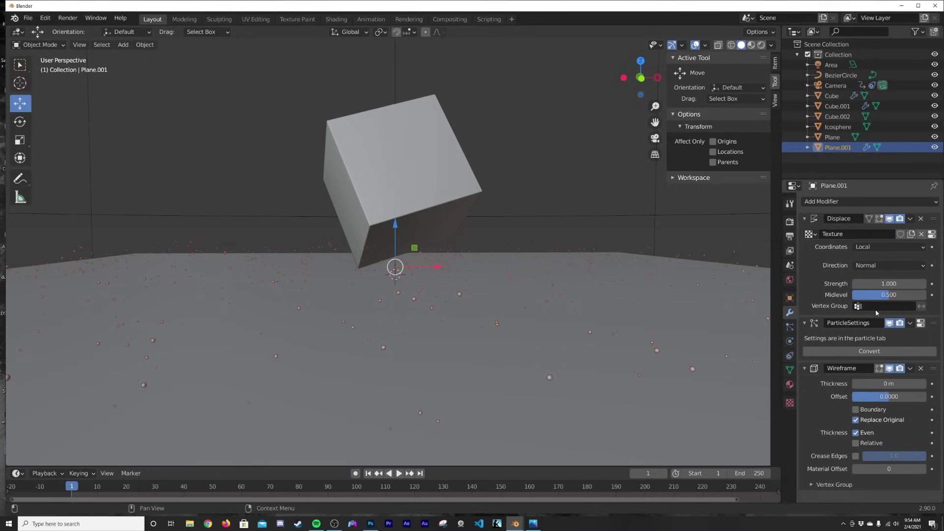
{"action": "left_click_drag", "start_coordinate": [886, 284], "coordinate": [910, 283]}
{"action": "scroll", "coordinate": [498, 231], "scroll_direction": "down", "scroll_amount": 2}
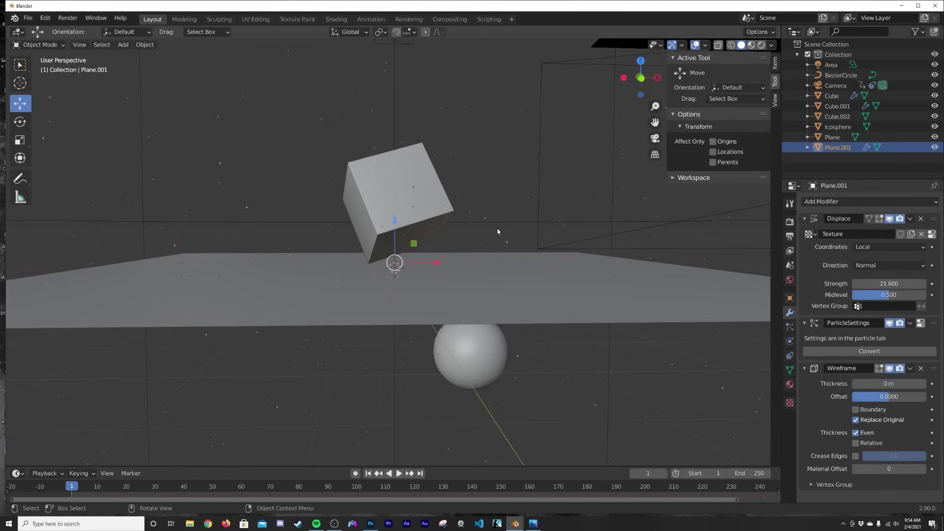
Play the animation from the camera view with materials and lighting displayed and the viewport overlays hidden
{"action": "key", "text": "KP_0"}
{"action": "left_click", "coordinate": [761, 45]}
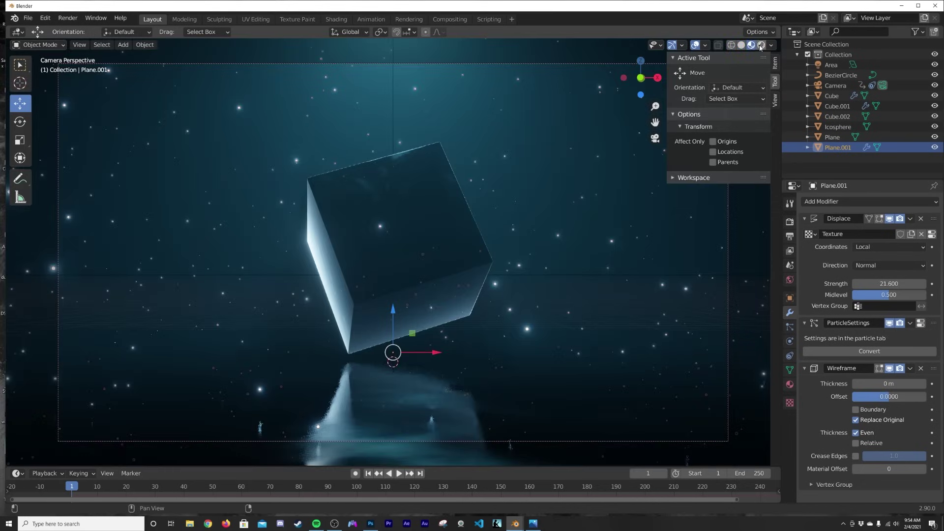
{"action": "key", "text": "space"}
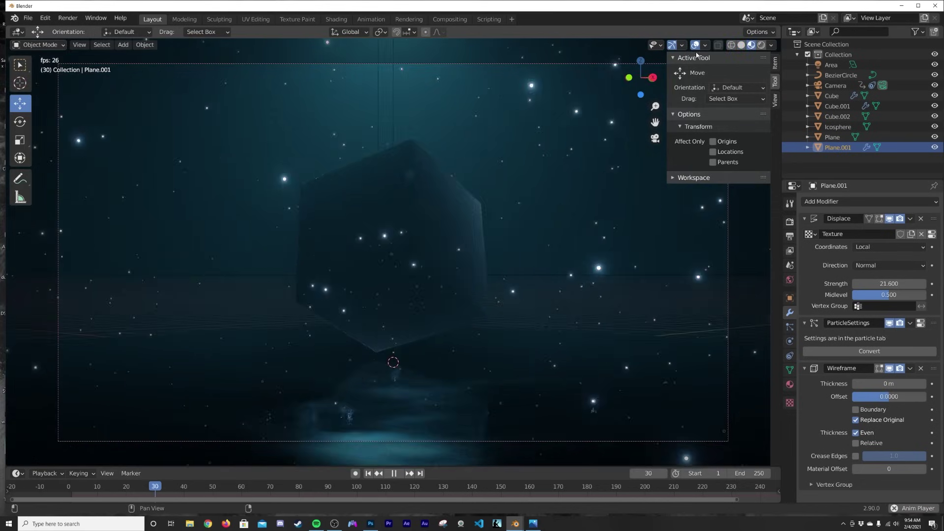
{"action": "left_click", "coordinate": [696, 45]}
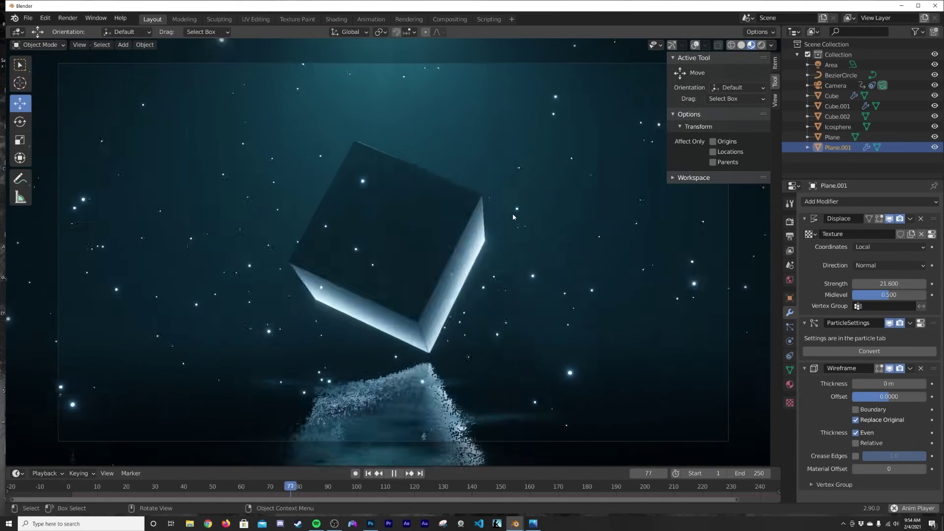
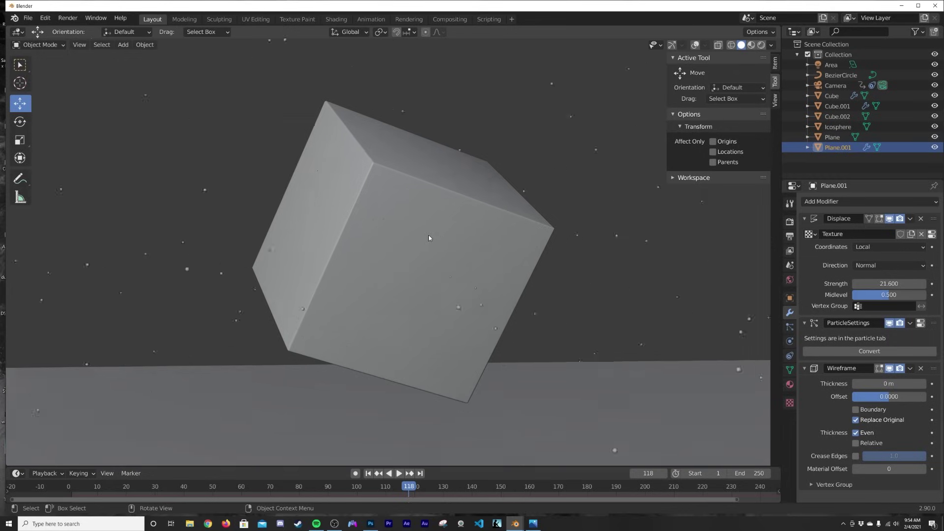
Select the outer cube and return the timeline to frame 0, with the whole camera frame in view
{"action": "scroll", "coordinate": [418, 176], "scroll_direction": "up", "scroll_amount": 2}
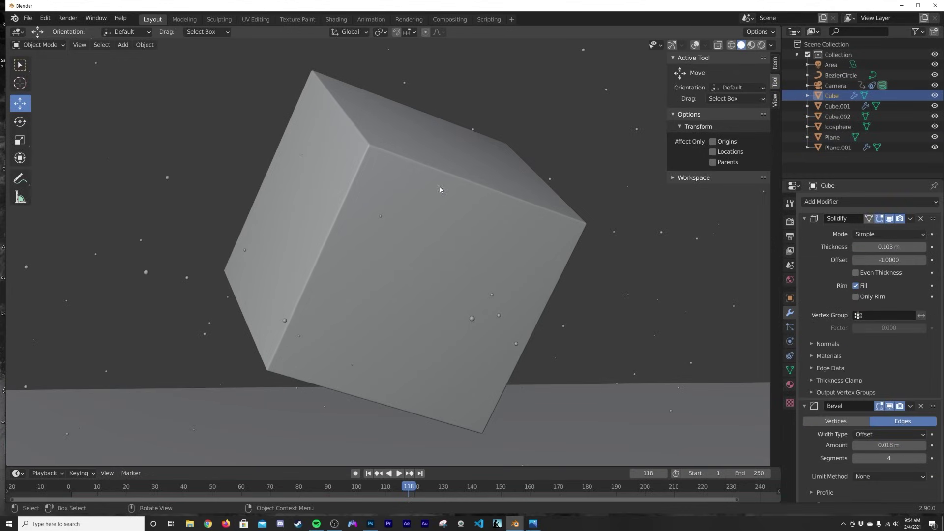
{"action": "left_click", "coordinate": [695, 45]}
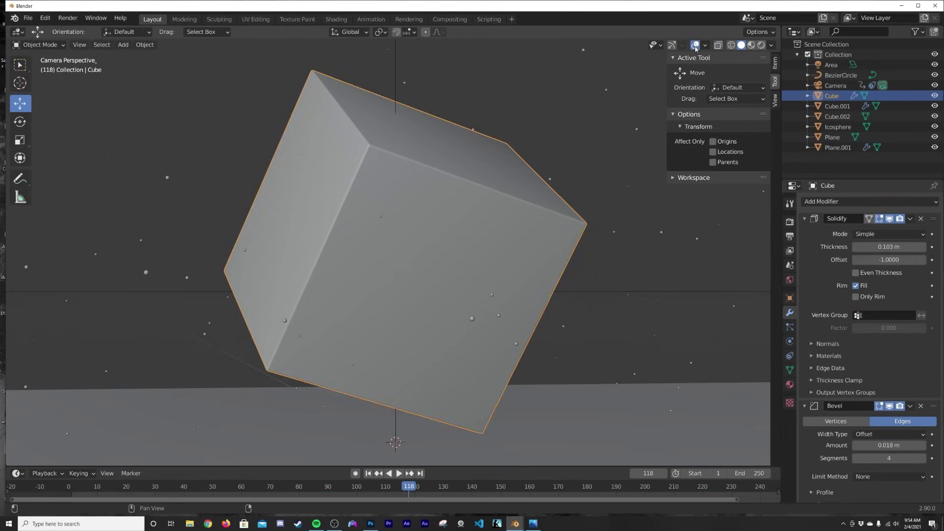
{"action": "left_click", "coordinate": [695, 45]}
{"action": "key", "text": "Home"}
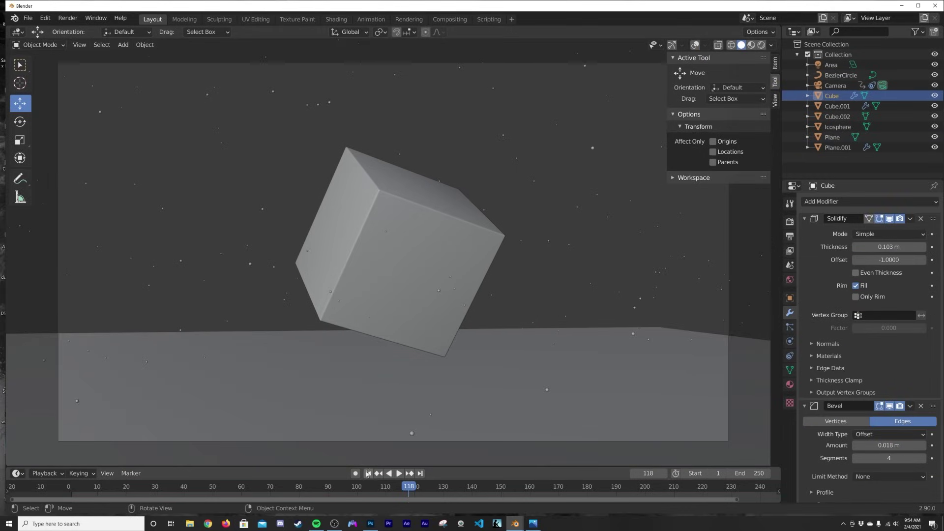
{"action": "left_click", "coordinate": [368, 473]}
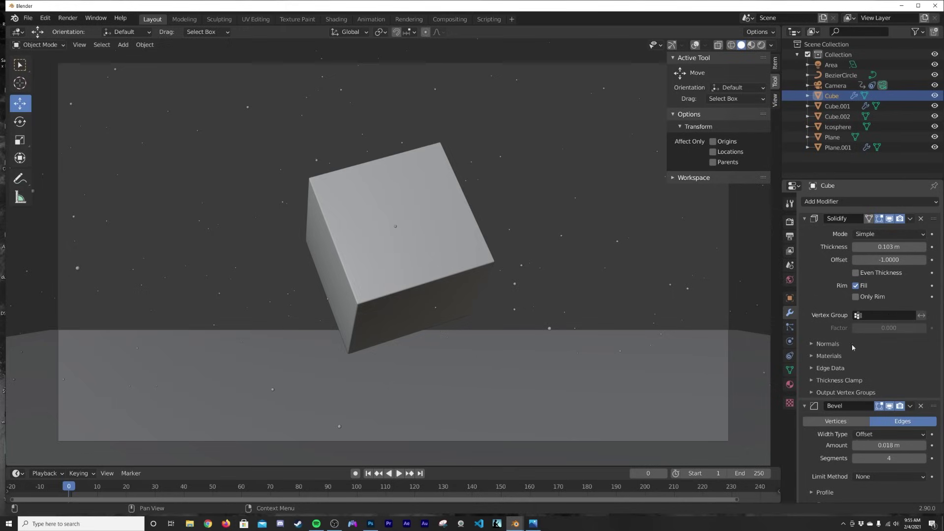
Reset the outer cube's X, Y and Z rotation to 0°
{"action": "left_click", "coordinate": [790, 298]}
{"action": "double_click", "coordinate": [891, 238]}
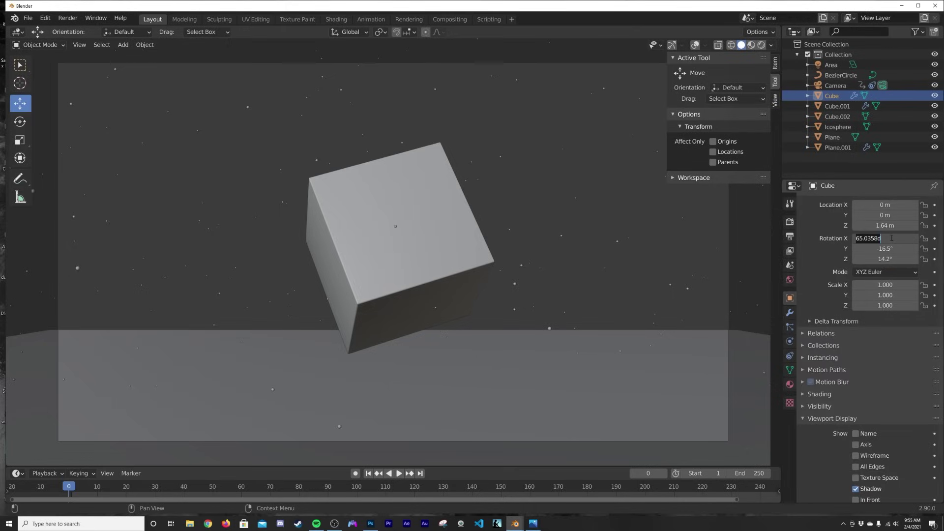
{"action": "type", "text": "0"}
{"action": "key", "text": "Return"}
{"action": "double_click", "coordinate": [891, 249]}
{"action": "type", "text": "0"}
{"action": "key", "text": "Return"}
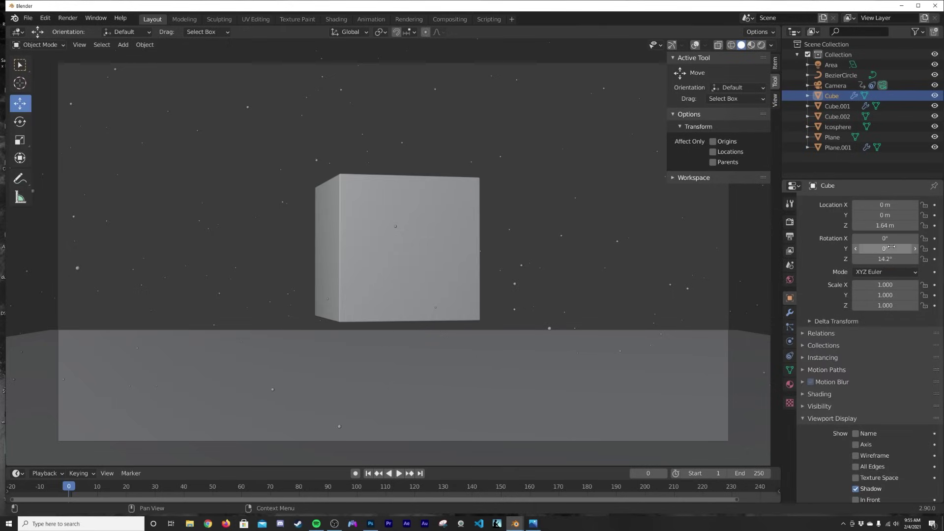
{"action": "double_click", "coordinate": [889, 259]}
{"action": "type", "text": "0"}
{"action": "key", "text": "Return"}
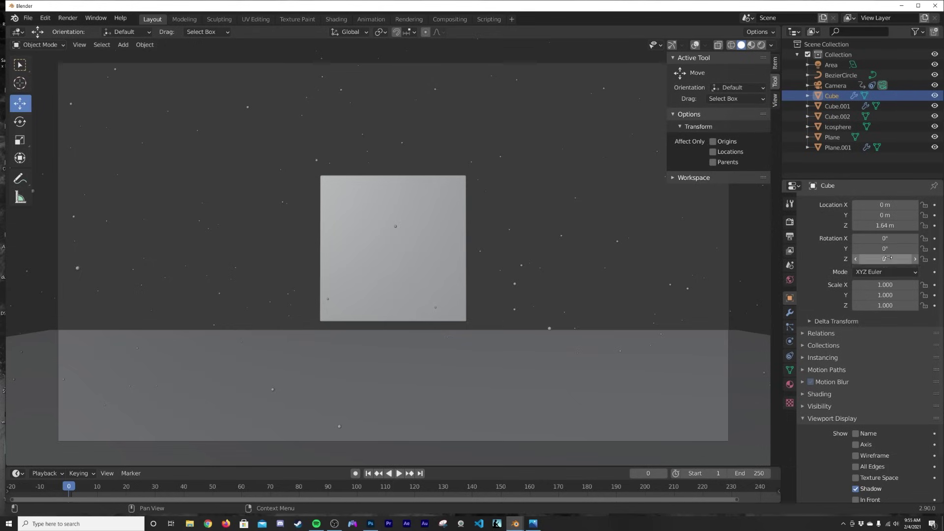
Keyframe the outer cube's Y and Z rotation at 0° on frame 0, and at 360° and 720° respectively on frame 250
{"action": "left_click", "coordinate": [935, 249]}
{"action": "key", "text": "shift+Right"}
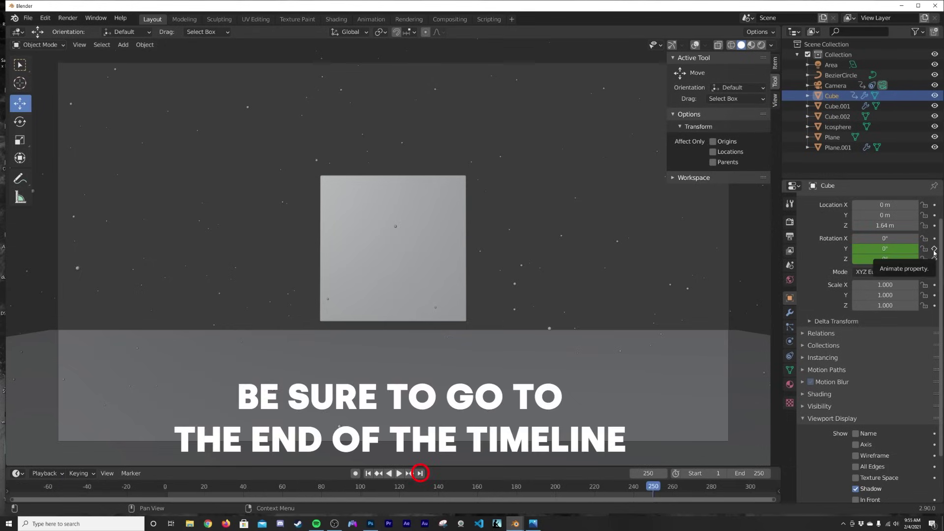
{"action": "left_click", "coordinate": [892, 249]}
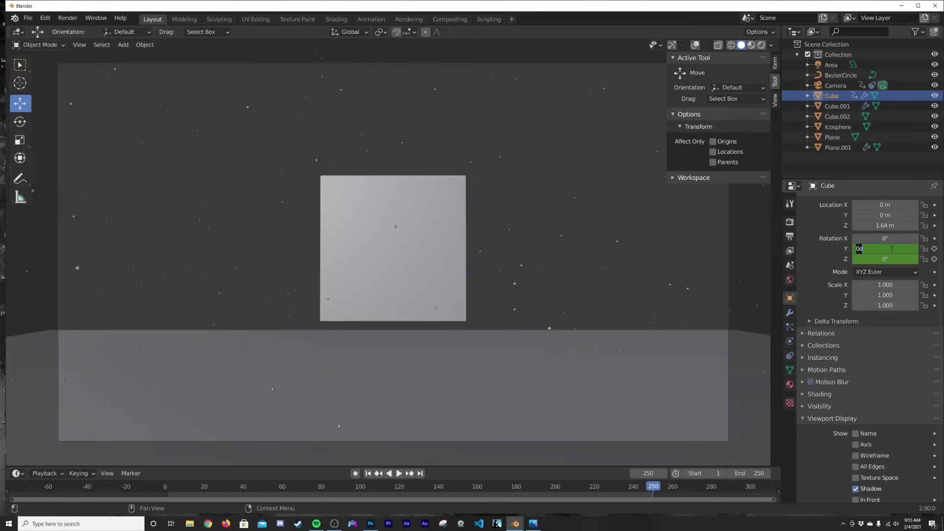
{"action": "key", "text": "Return"}
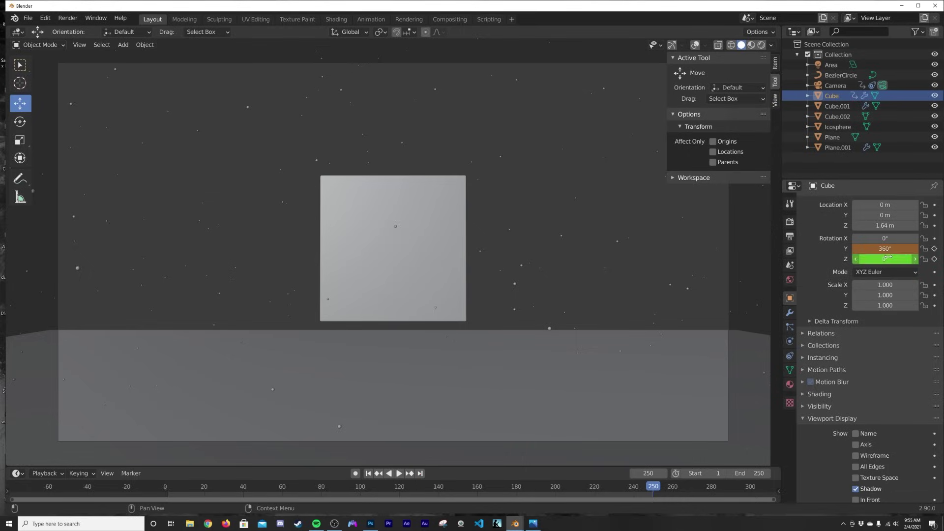
{"action": "left_click", "coordinate": [889, 257]}
{"action": "type", "text": "720"}
{"action": "key", "text": "Return"}
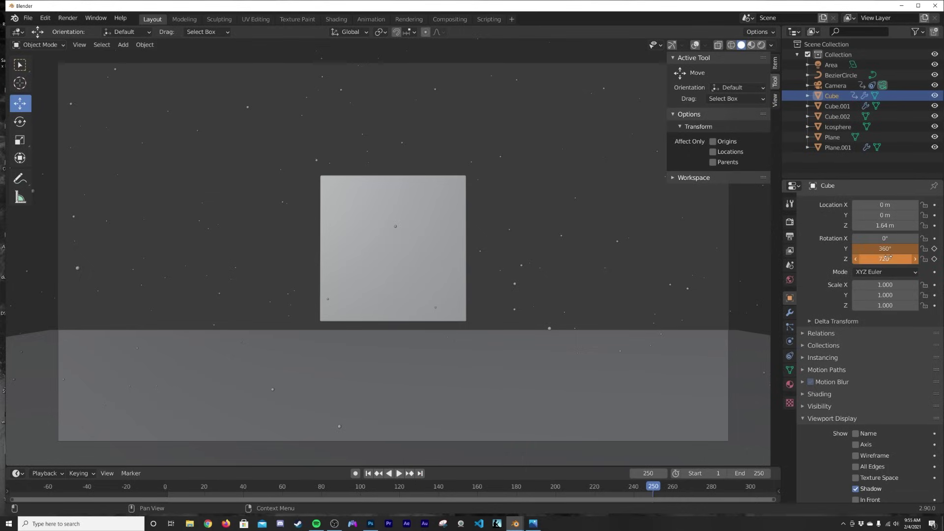
{"action": "left_click", "coordinate": [934, 249]}
{"action": "left_click", "coordinate": [934, 258]}
Play back the cube's rotation animation and return to frame 0
{"action": "key", "text": "space"}
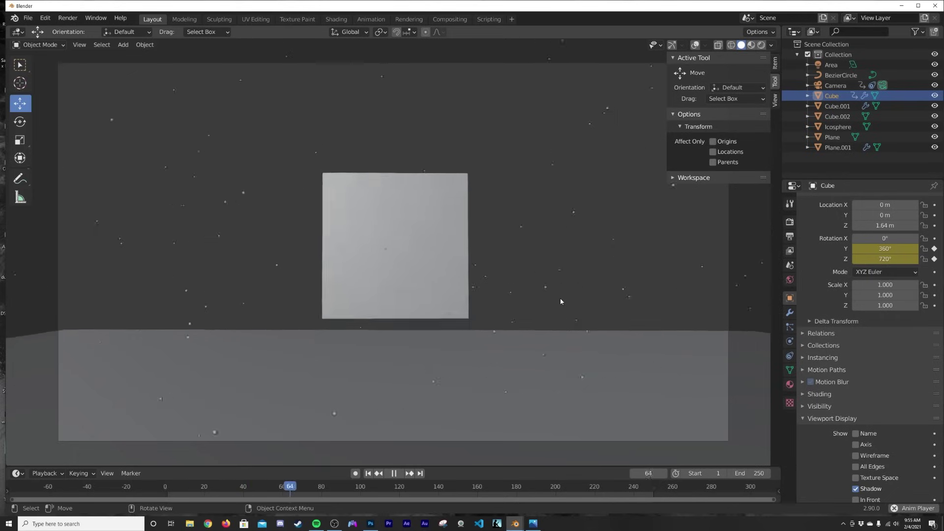
{"action": "key", "text": "space"}
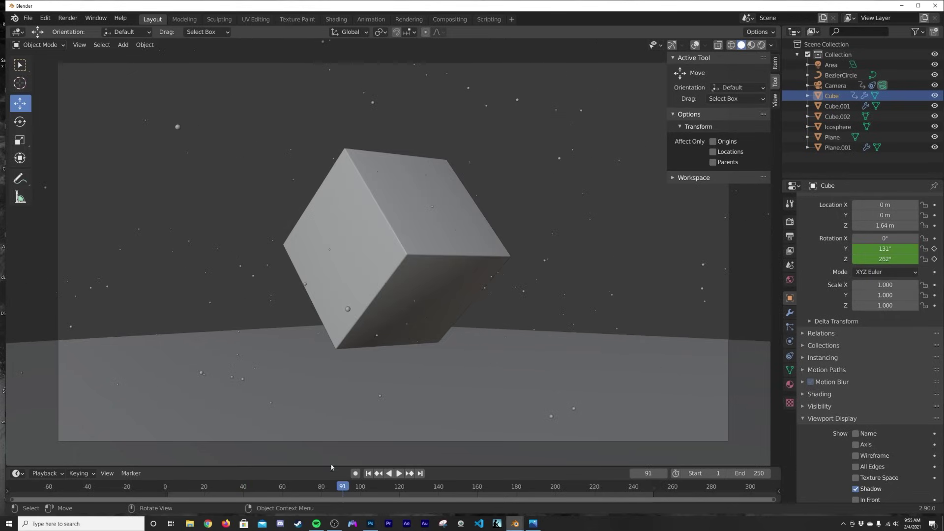
{"action": "left_click", "coordinate": [369, 474]}
{"action": "key", "text": "Left"}
Select the inner cube, hiding the outer cube and showing the viewport overlays
{"action": "left_click", "coordinate": [365, 261]}
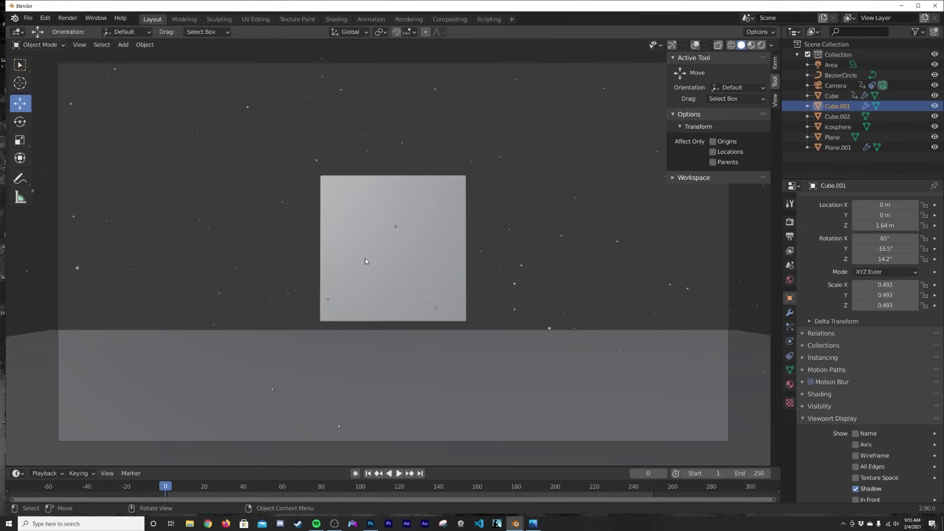
{"action": "left_click", "coordinate": [935, 96]}
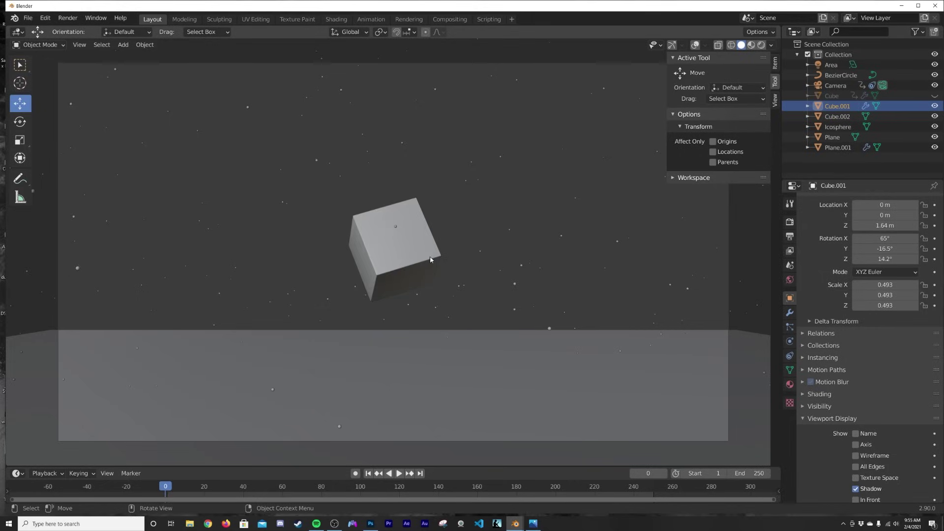
{"action": "left_click", "coordinate": [696, 45]}
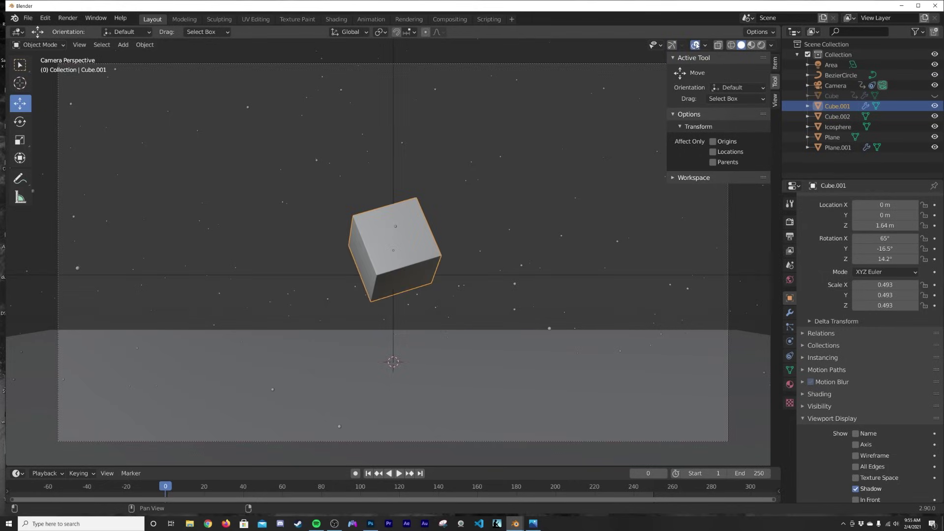
Hide the viewport overlays and reset the inner cube's X, Y and Z rotation to 0°
{"action": "left_click", "coordinate": [696, 45]}
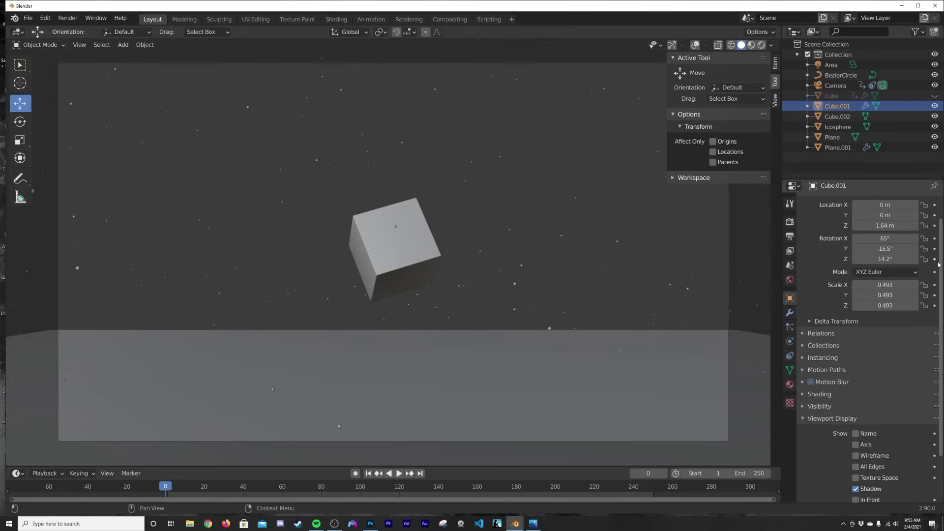
{"action": "double_click", "coordinate": [883, 238]}
{"action": "type", "text": "0"}
{"action": "key", "text": "Return"}
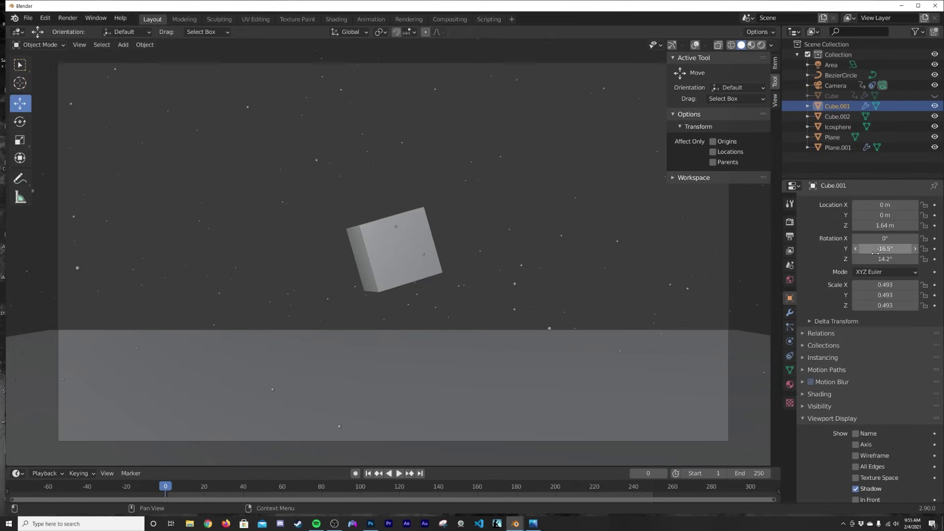
{"action": "double_click", "coordinate": [875, 250]}
{"action": "type", "text": "0"}
{"action": "key", "text": "Return"}
{"action": "double_click", "coordinate": [879, 257]}
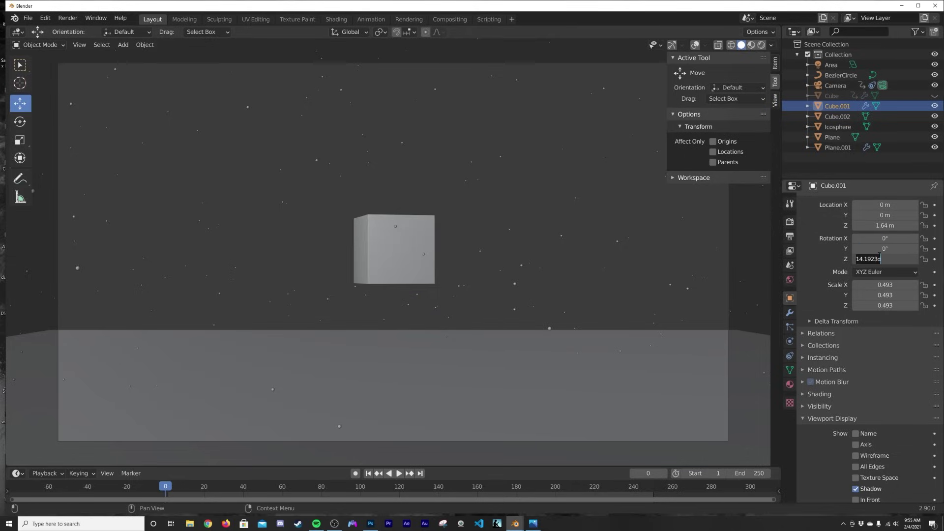
{"action": "type", "text": "0"}
{"action": "key", "text": "Return"}
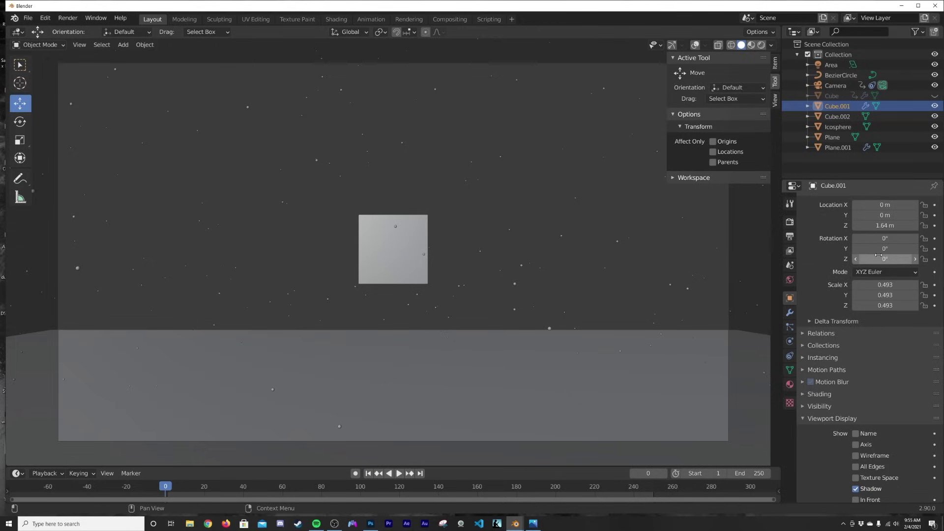
Keyframe the inner cube's X and Y rotation at 0° on frame 0, and at -72° and 360° respectively on frame 250
{"action": "left_click", "coordinate": [934, 238]}
{"action": "left_click", "coordinate": [935, 249]}
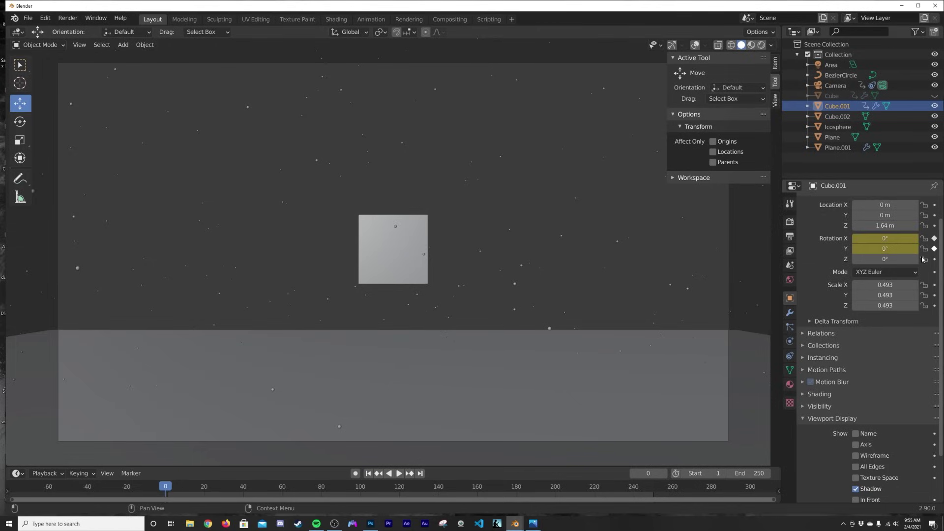
{"action": "left_click", "coordinate": [421, 473]}
{"action": "double_click", "coordinate": [900, 239]}
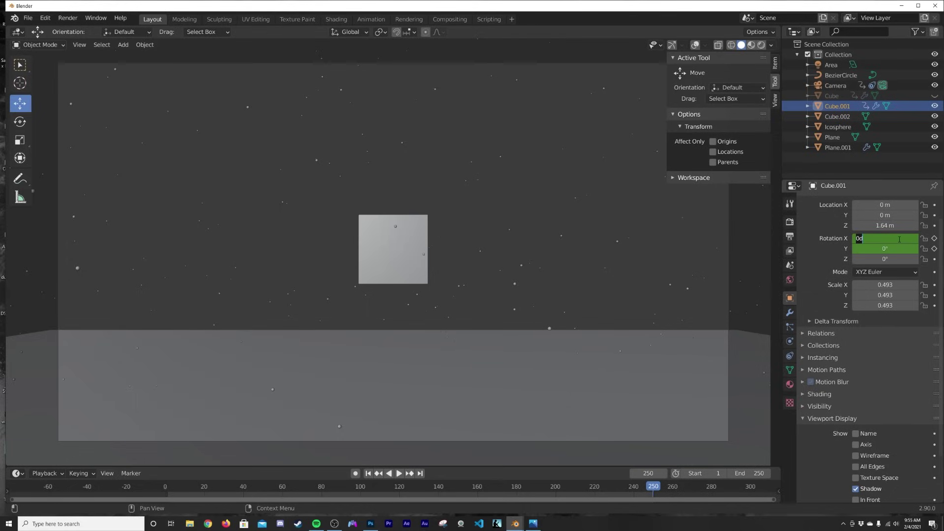
{"action": "key", "text": "Return"}
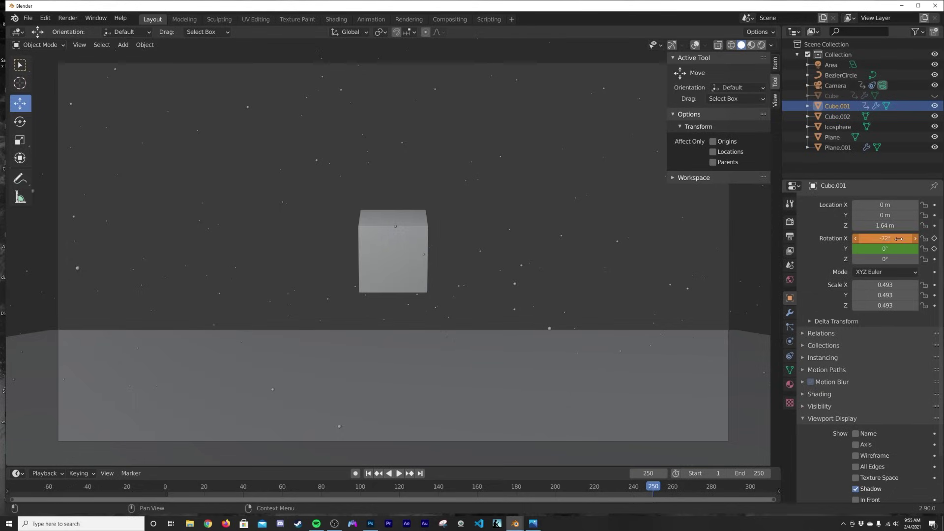
{"action": "double_click", "coordinate": [897, 246]}
{"action": "type", "text": "360"}
{"action": "key", "text": "Return"}
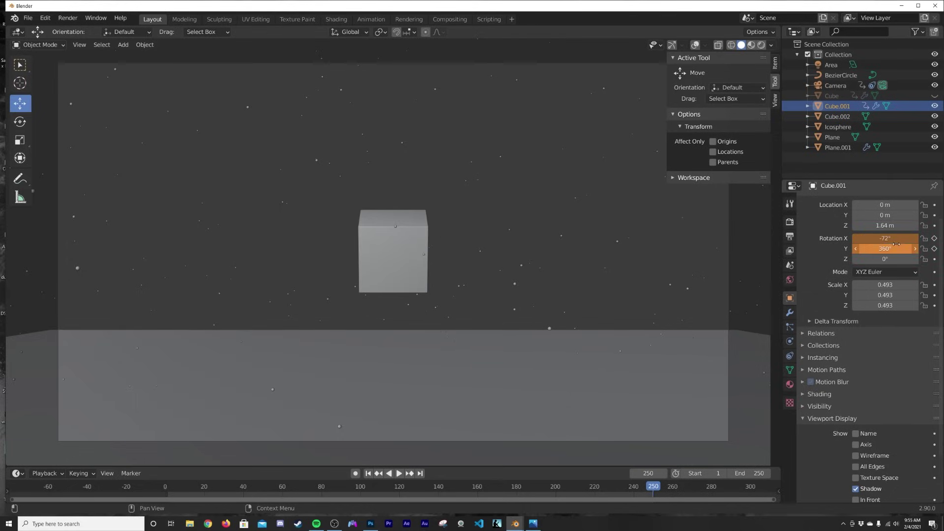
{"action": "left_click", "coordinate": [934, 238]}
{"action": "left_click", "coordinate": [934, 248]}
Unhide the outer cube and play back both cubes' rotation in wireframe shading, returning to the start of the animation
{"action": "key", "text": "space"}
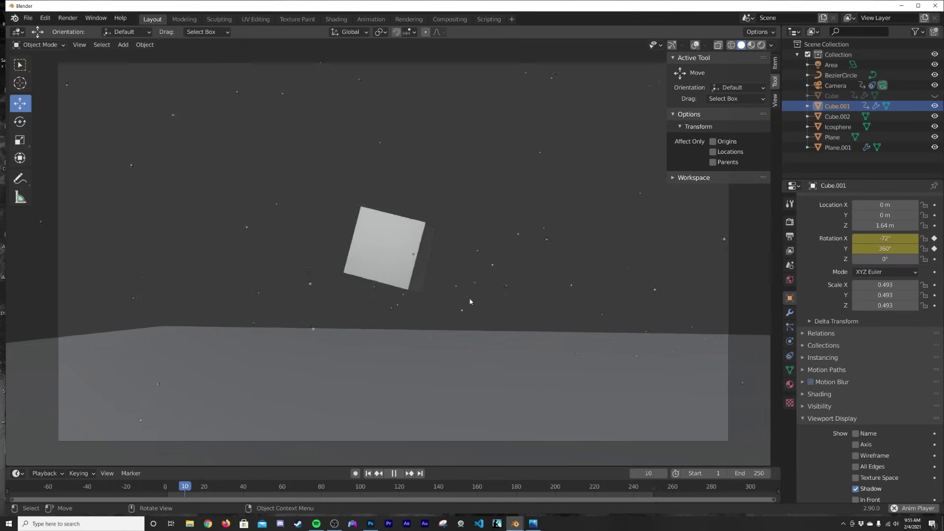
{"action": "left_click", "coordinate": [936, 97]}
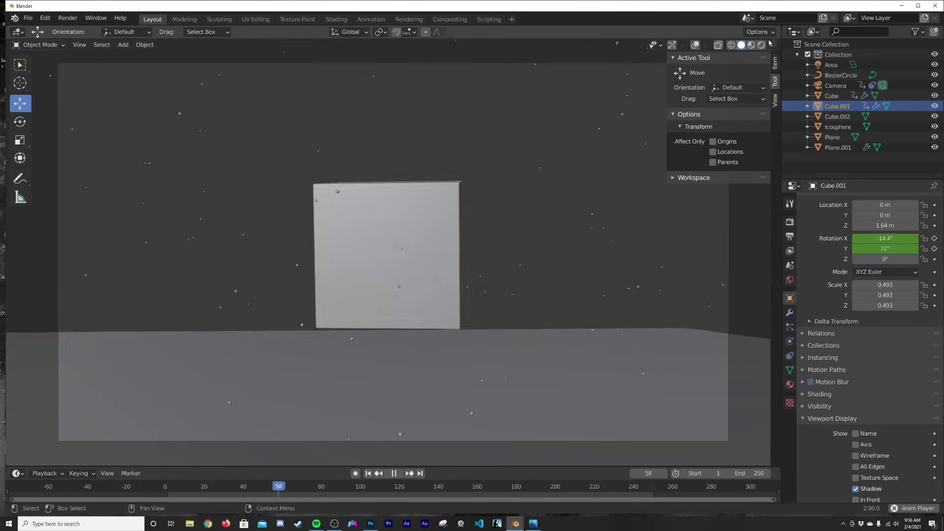
{"action": "left_click", "coordinate": [732, 45]}
{"action": "scroll", "coordinate": [421, 314], "scroll_direction": "up", "scroll_amount": 4}
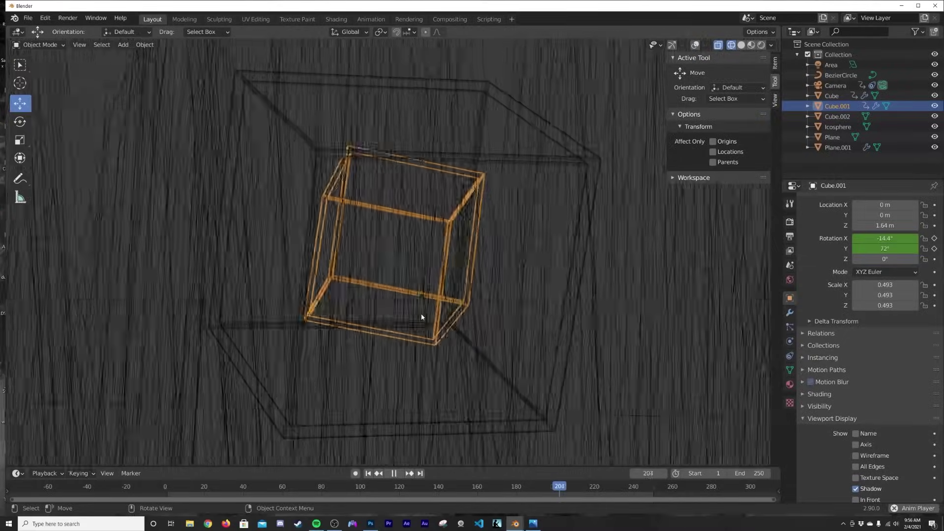
{"action": "key", "text": "space"}
{"action": "left_click", "coordinate": [368, 474]}
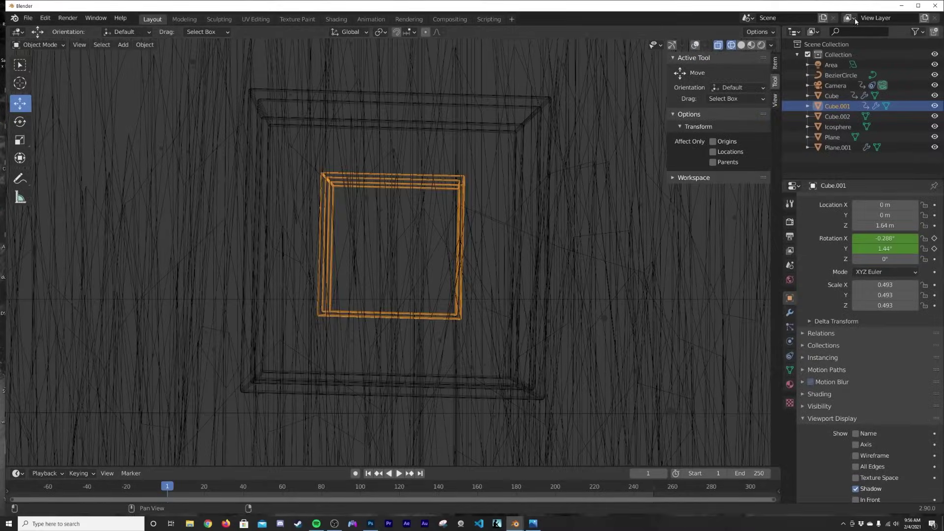
Preview the scene in rendered shading, play it forward to frame 23, and select the outer cube
{"action": "left_click", "coordinate": [742, 45]}
{"action": "key", "text": "z"}
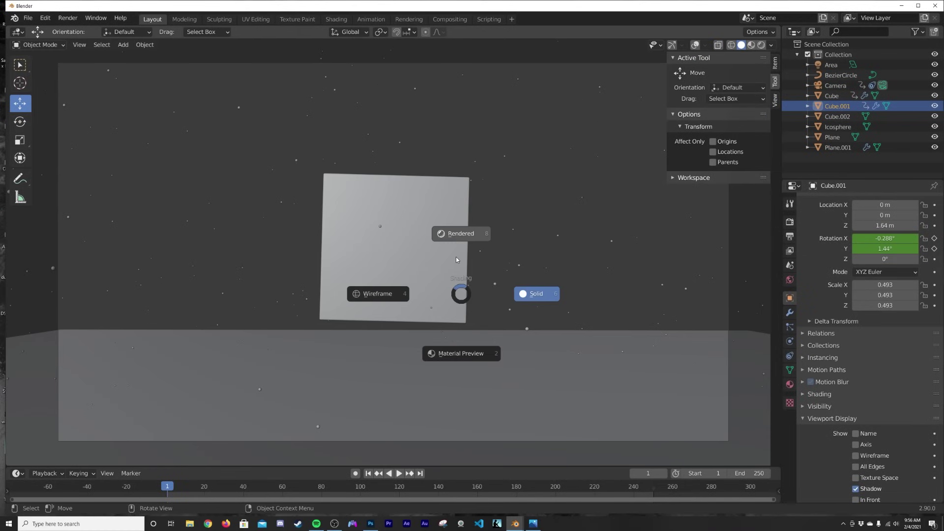
{"action": "left_click", "coordinate": [450, 233]}
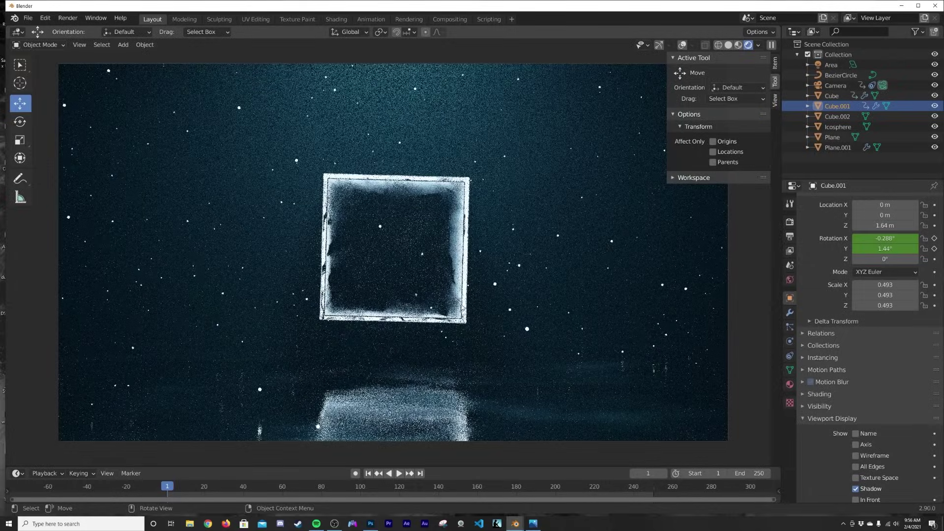
{"action": "key", "text": "space"}
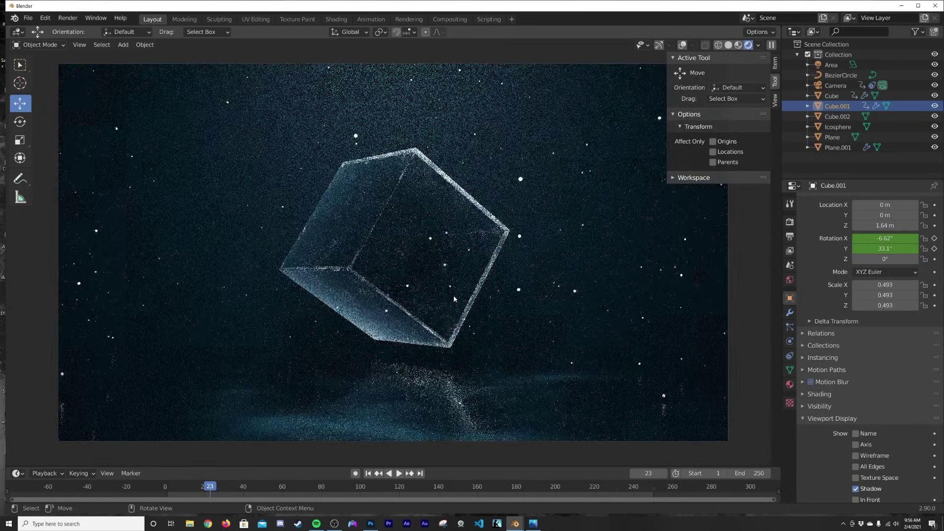
{"action": "left_click", "coordinate": [831, 95]}
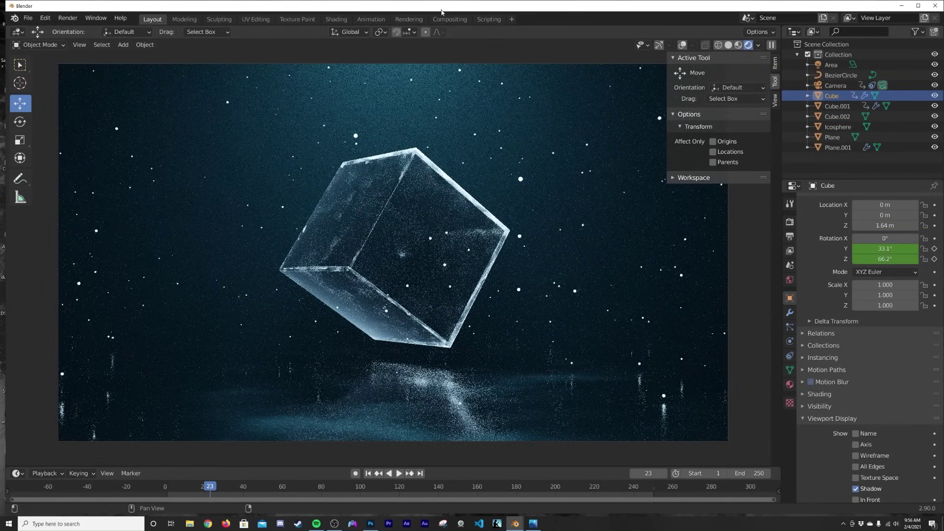
{"action": "left_click", "coordinate": [336, 19]}
{"action": "left_click", "coordinate": [520, 435]}
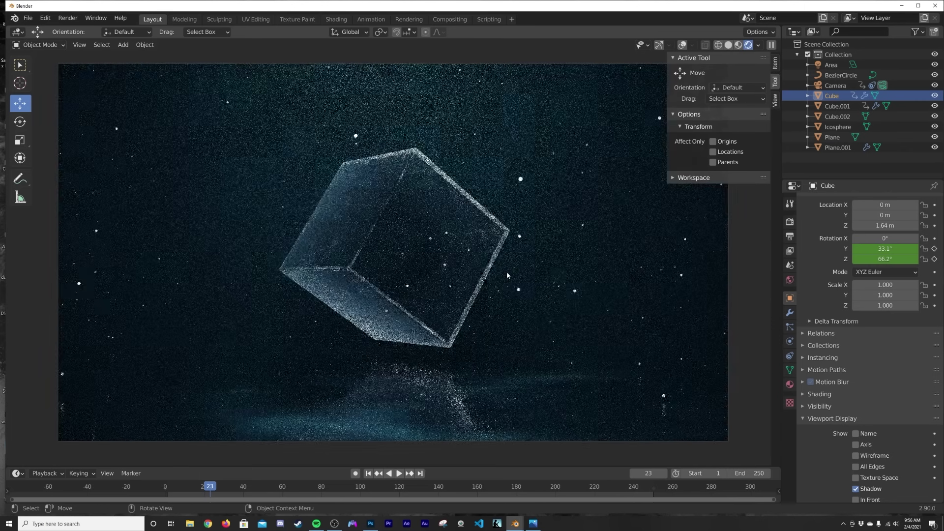
Play the animation on to frame 53 and render a still image of that frame
{"action": "key", "text": "space"}
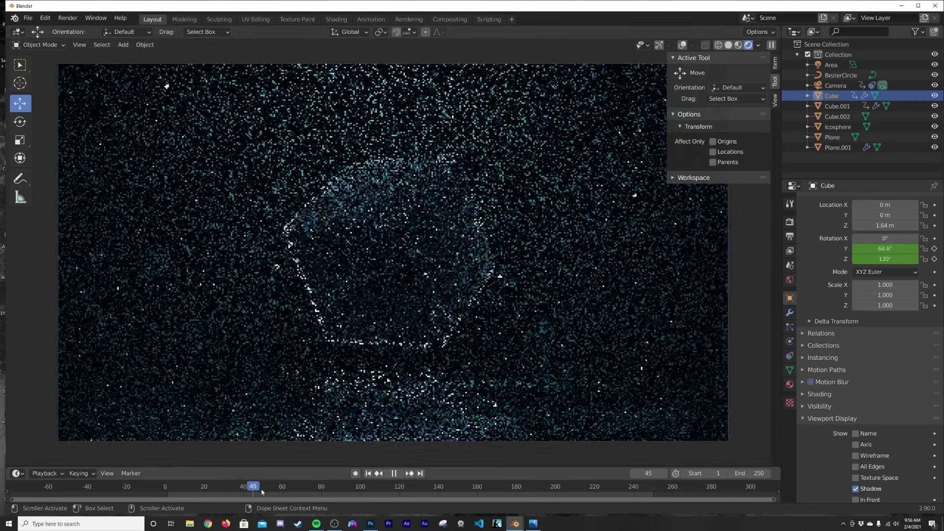
{"action": "key", "text": "space"}
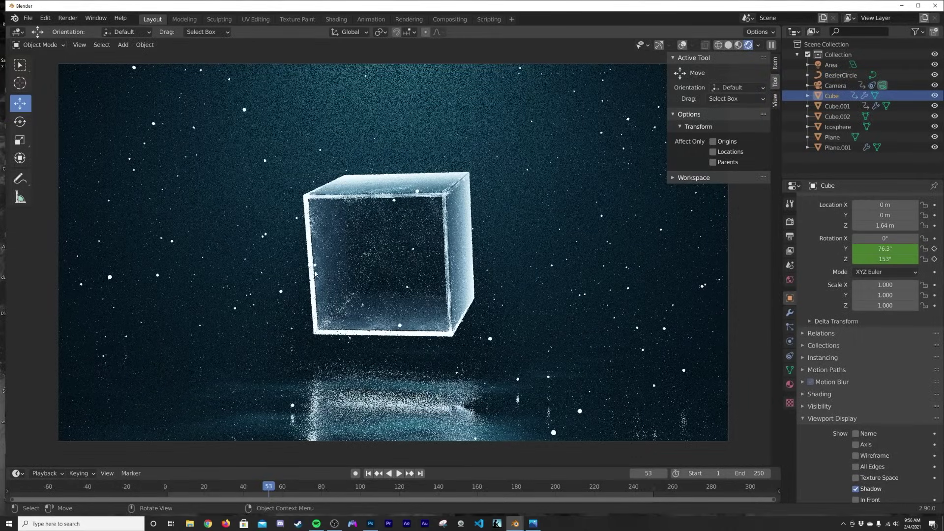
{"action": "left_click", "coordinate": [68, 19]}
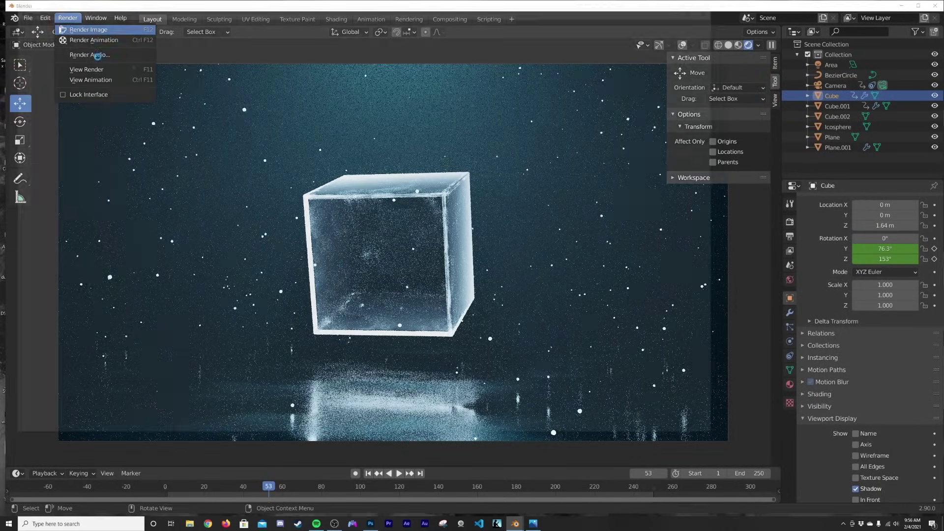
{"action": "left_click", "coordinate": [69, 29]}
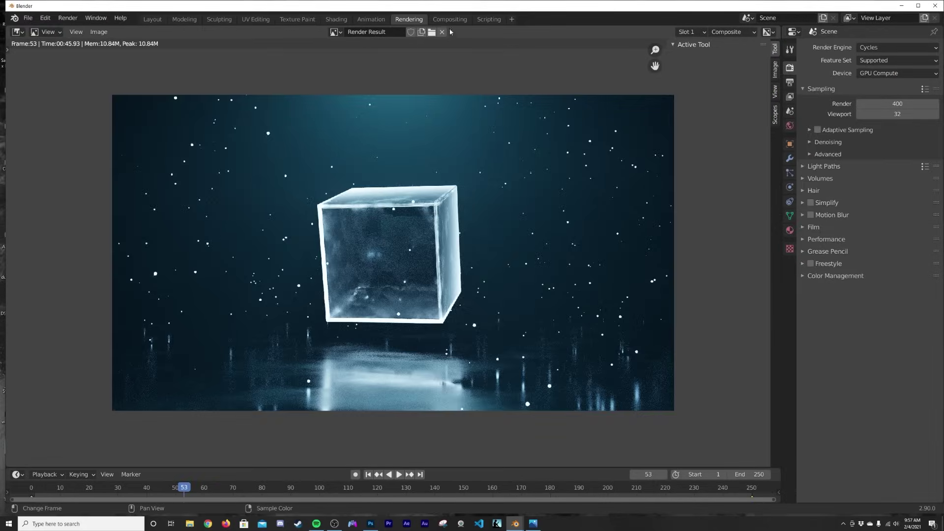
In the compositor, add a Viewer node below Composite and feed both from the Render Layers image through a shared reroute
{"action": "left_click", "coordinate": [450, 19]}
{"action": "key", "text": "shift+a"}
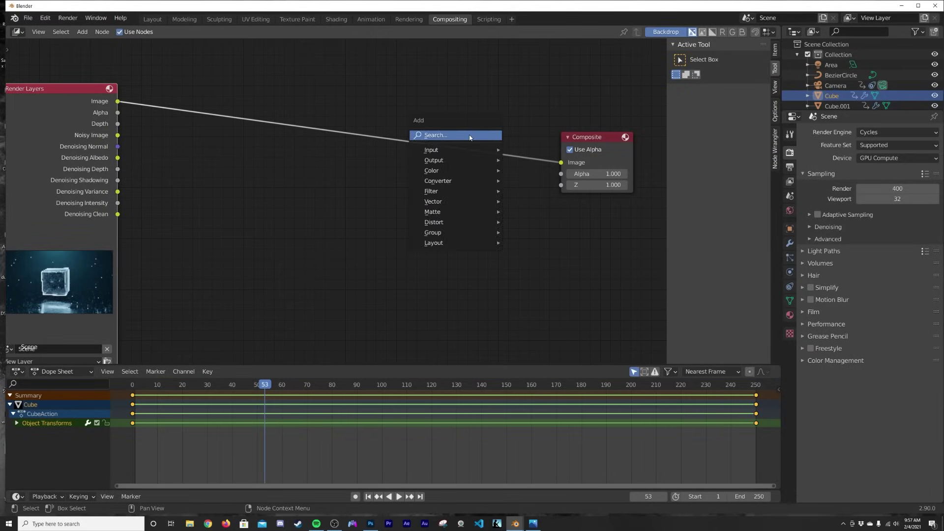
{"action": "left_click", "coordinate": [470, 140]}
{"action": "type", "text": "vi"}
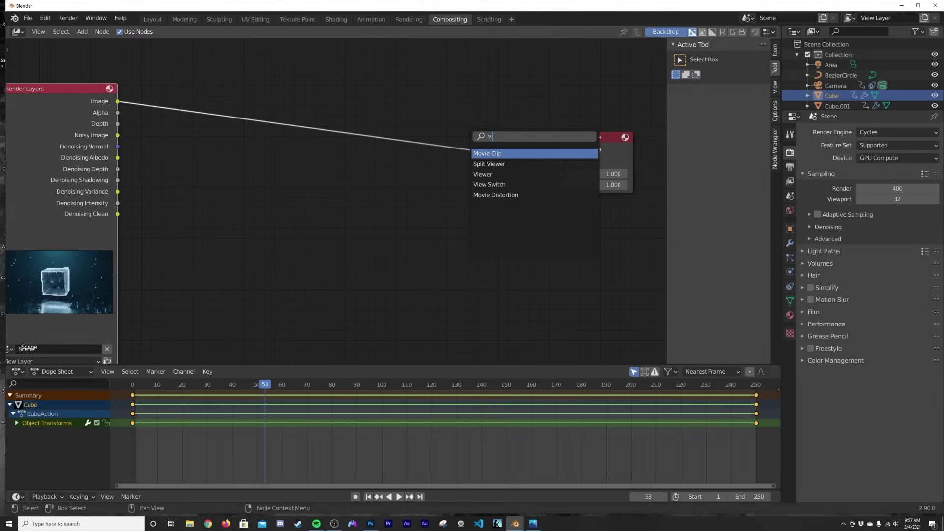
{"action": "left_click", "coordinate": [491, 175]}
{"action": "left_click", "coordinate": [579, 234]}
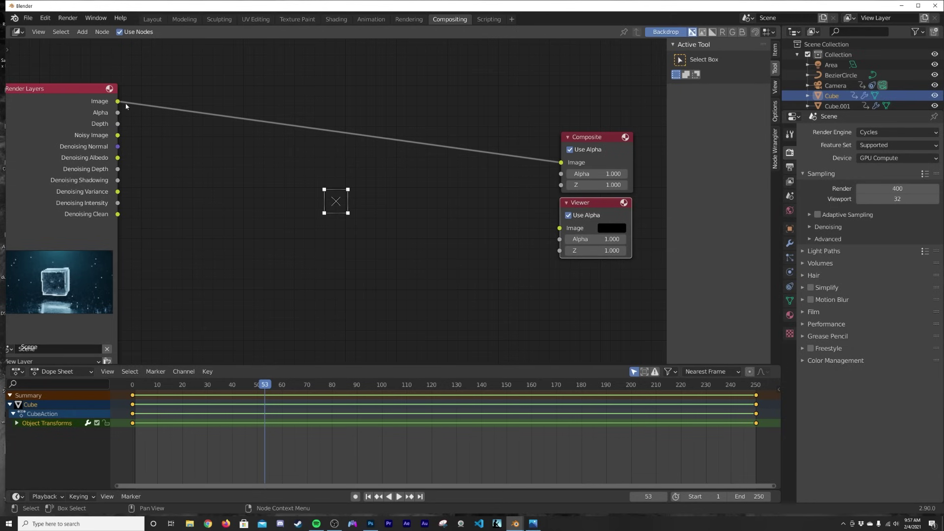
{"action": "left_click_drag", "start_coordinate": [118, 101], "coordinate": [560, 229]}
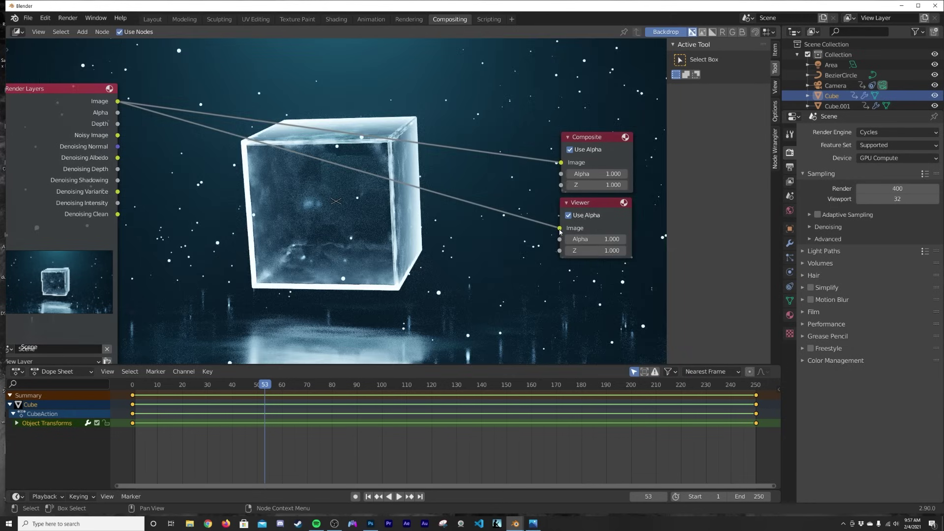
{"action": "right_click_drag", "start_coordinate": [427, 345], "coordinate": [428, 347], "text": "shift"}
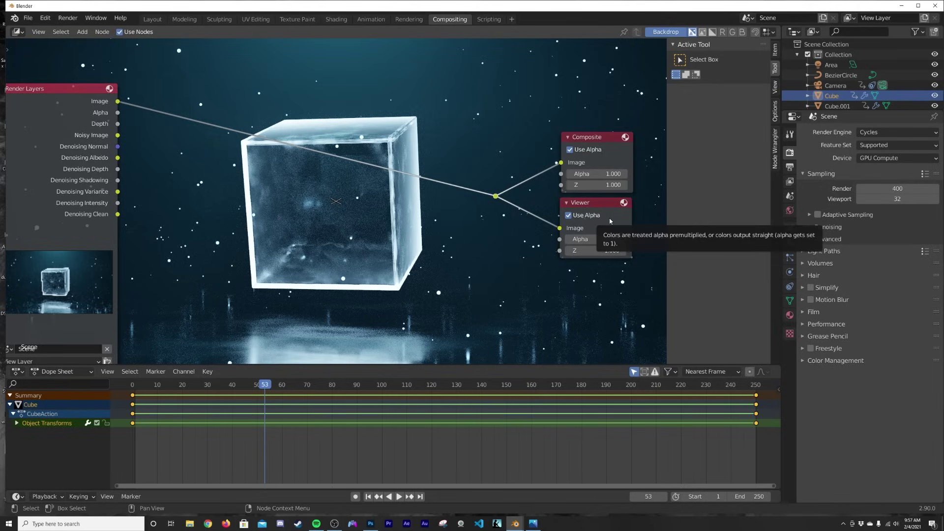
Insert a Glare node between Render Layers and the reroute, and set its type to Fog Glow
{"action": "key", "text": "shift+a"}
{"action": "left_click", "coordinate": [335, 88]}
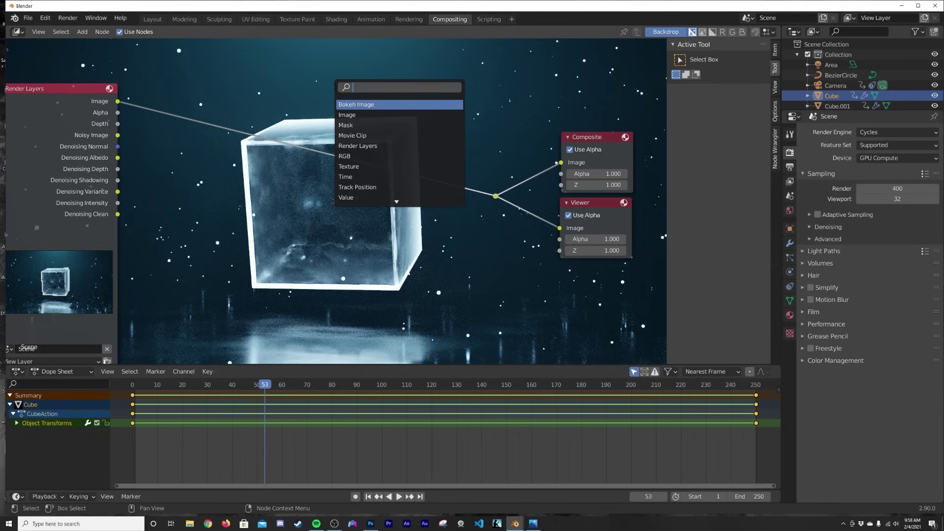
{"action": "type", "text": "gl"}
{"action": "key", "text": "Return"}
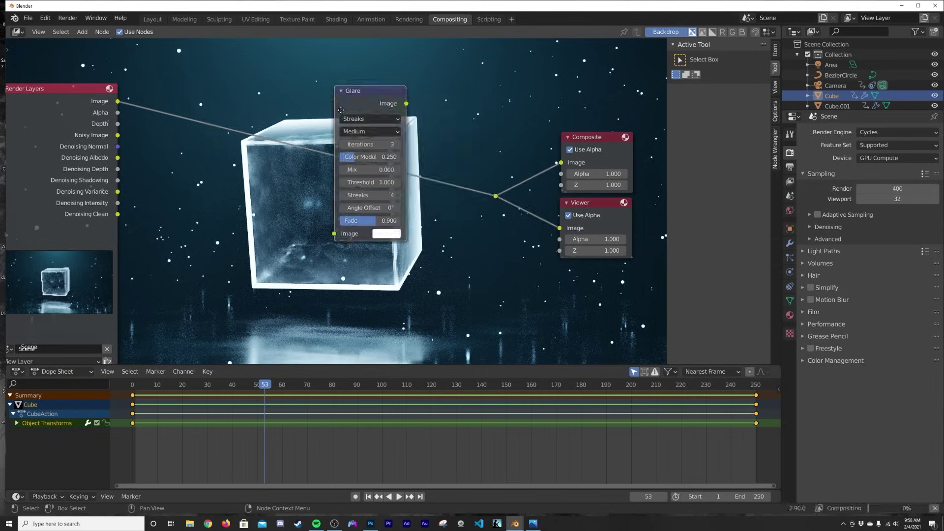
{"action": "left_click", "coordinate": [369, 168]}
{"action": "left_click_drag", "start_coordinate": [362, 141], "coordinate": [239, 201]}
{"action": "left_click", "coordinate": [240, 220]}
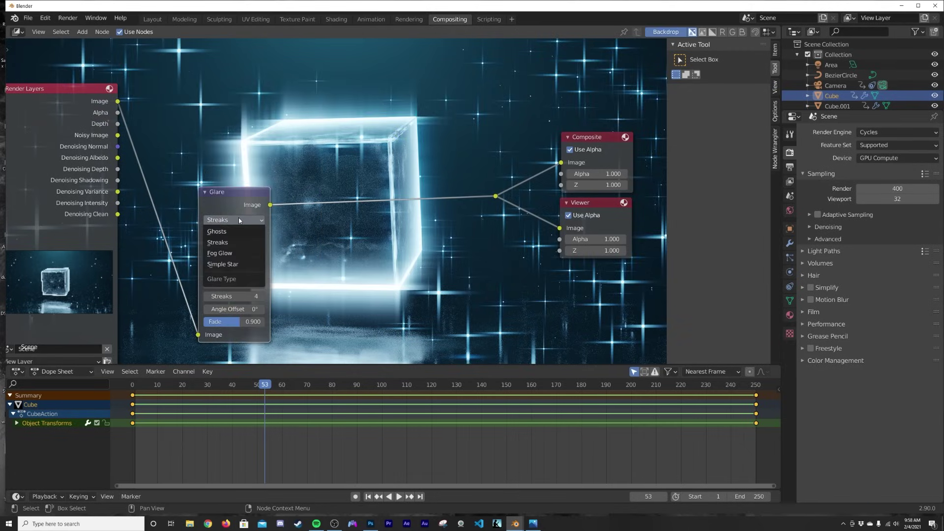
{"action": "left_click", "coordinate": [231, 254]}
{"action": "middle_click_drag", "start_coordinate": [389, 150], "coordinate": [366, 280]}
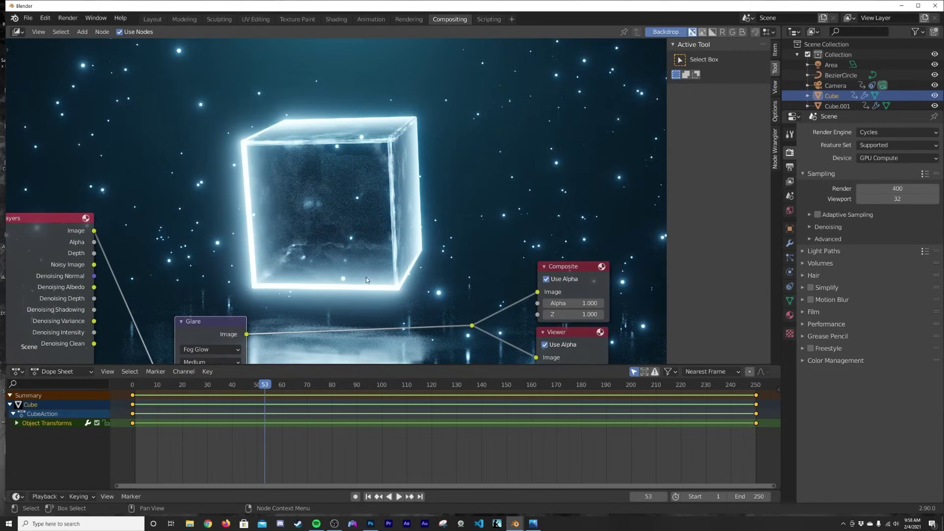
{"action": "scroll", "coordinate": [366, 280], "scroll_direction": "down", "scroll_amount": 2}
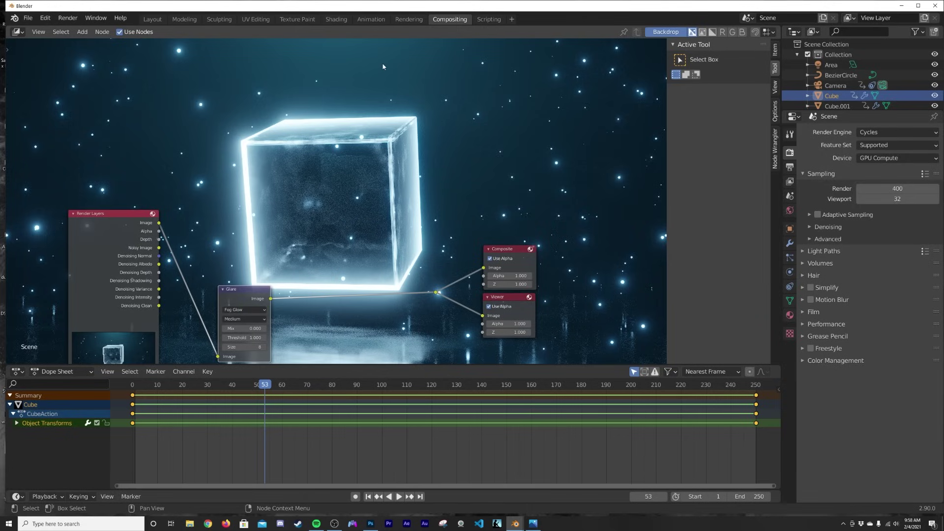
{"action": "left_click_drag", "start_coordinate": [244, 289], "coordinate": [256, 228]}
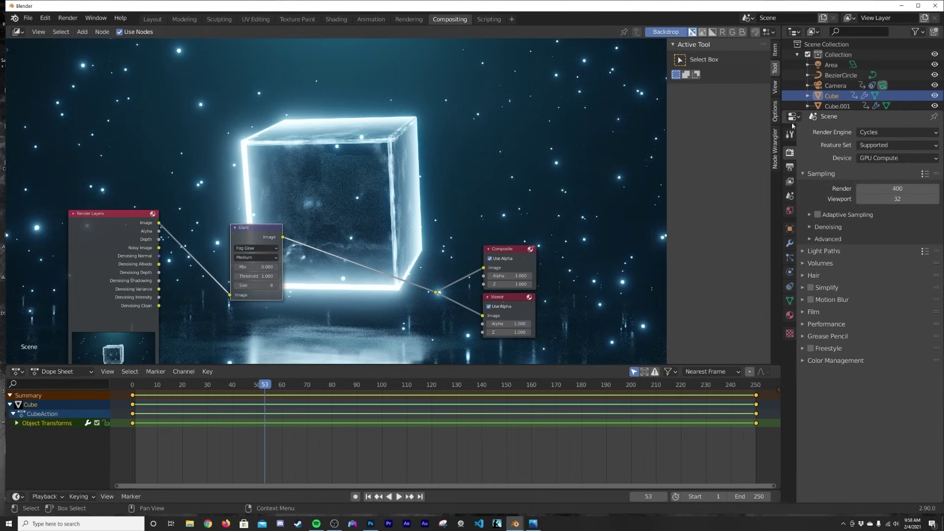
Inspect the view layer's passes and make sure Denoising Data is enabled
{"action": "left_click", "coordinate": [790, 170]}
{"action": "left_click", "coordinate": [790, 181]}
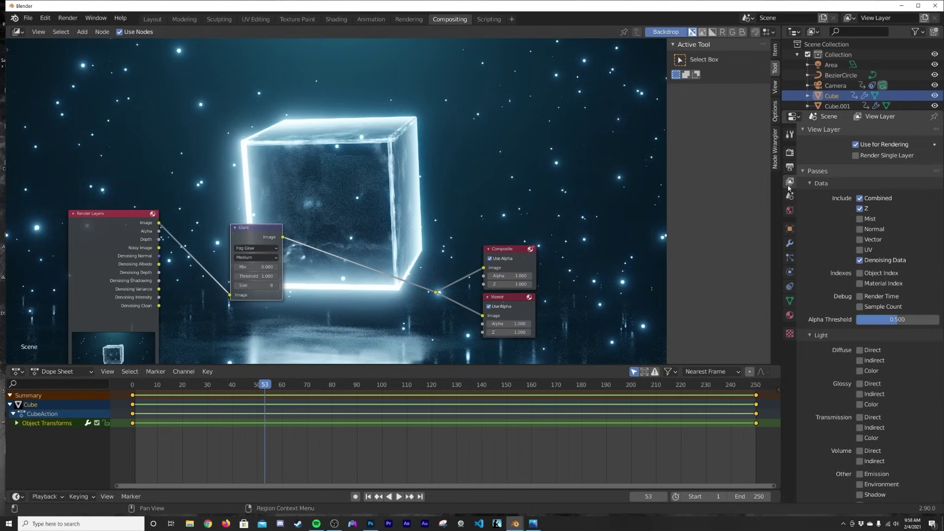
{"action": "left_click", "coordinate": [860, 260]}
{"action": "left_click", "coordinate": [861, 261]}
Insert a Denoise node on the link between the Render Layers image output and the Glare node
{"action": "middle_click_drag", "start_coordinate": [260, 245], "coordinate": [338, 201]}
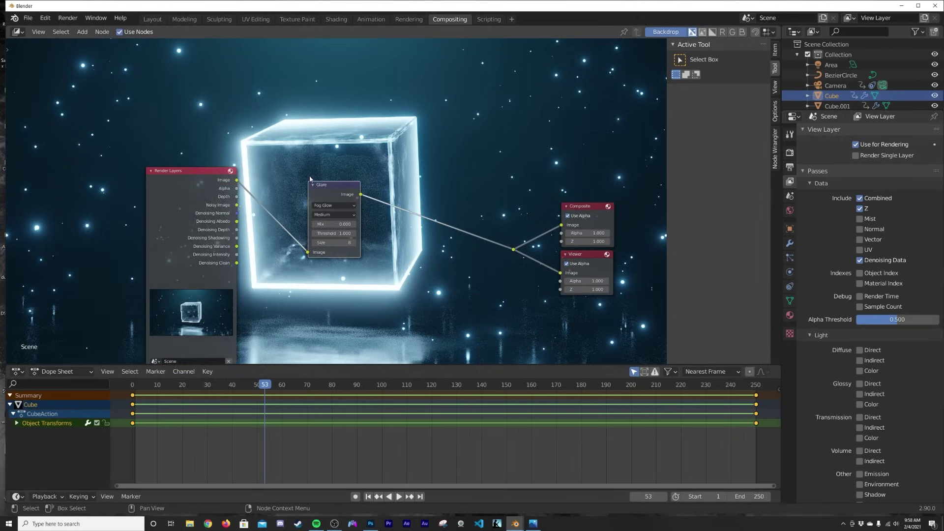
{"action": "scroll", "coordinate": [339, 202], "scroll_direction": "up", "scroll_amount": 4}
{"action": "middle_click_drag", "start_coordinate": [265, 182], "coordinate": [309, 158]}
{"action": "scroll", "coordinate": [308, 158], "scroll_direction": "down", "scroll_amount": 1}
{"action": "key", "text": "shift+a"}
{"action": "left_click", "coordinate": [310, 157]}
{"action": "type", "text": "de"}
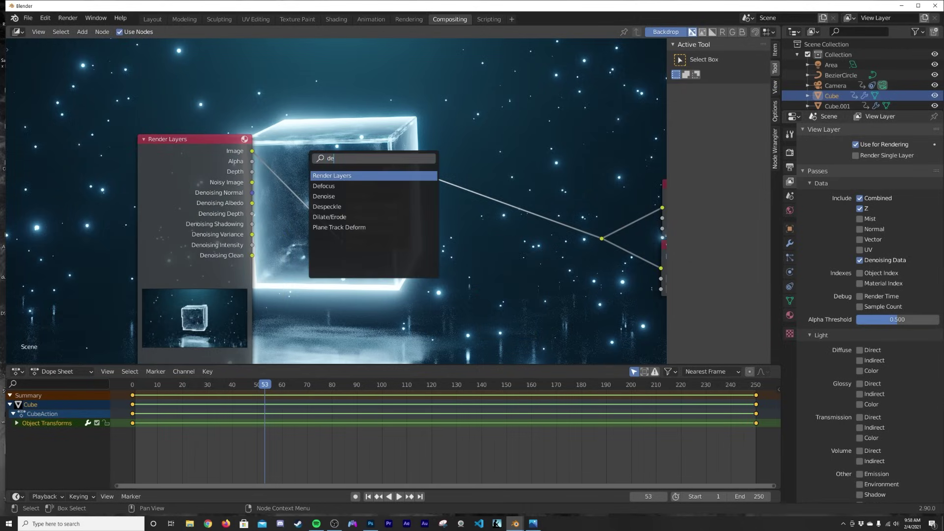
{"action": "left_click", "coordinate": [324, 196]}
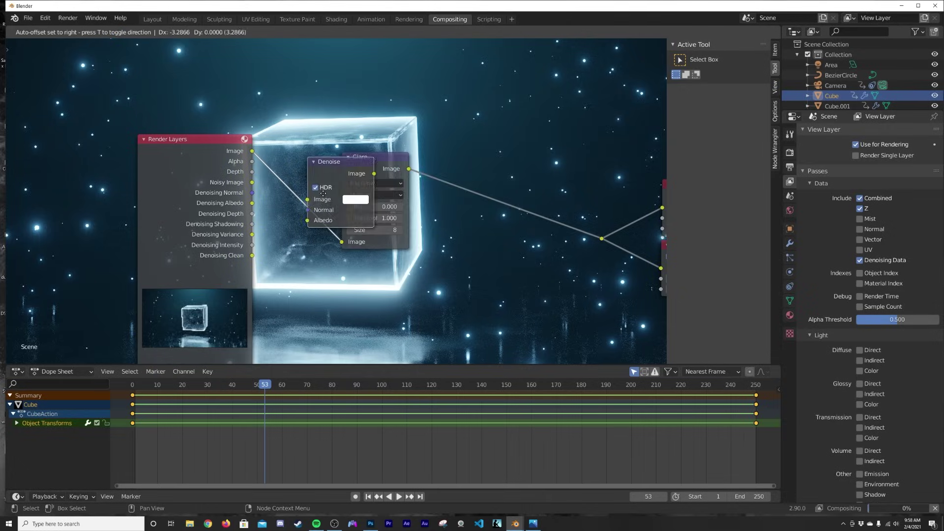
{"action": "left_click", "coordinate": [312, 195]}
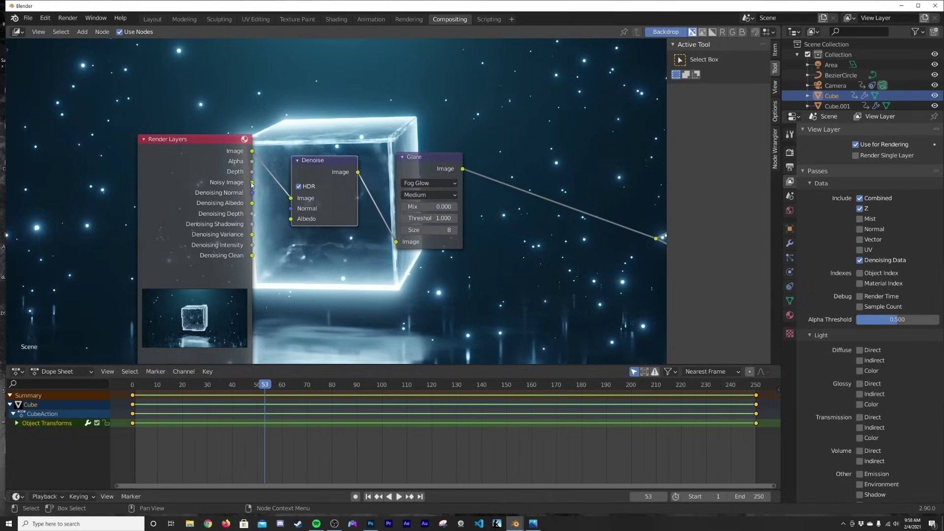
Connect Noisy Image, Denoising Normal and Denoising Albedo to the Denoise node's Image, Normal and Albedo inputs, and move the Glare node further from it
{"action": "left_click_drag", "start_coordinate": [253, 183], "coordinate": [290, 218]}
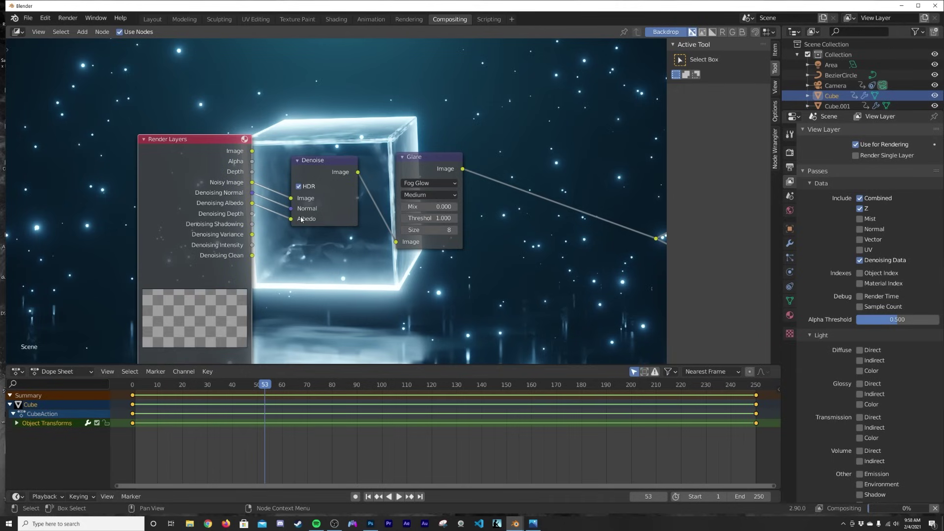
{"action": "middle_click_drag", "start_coordinate": [272, 165], "coordinate": [200, 161]}
{"action": "left_click_drag", "start_coordinate": [347, 154], "coordinate": [402, 158]}
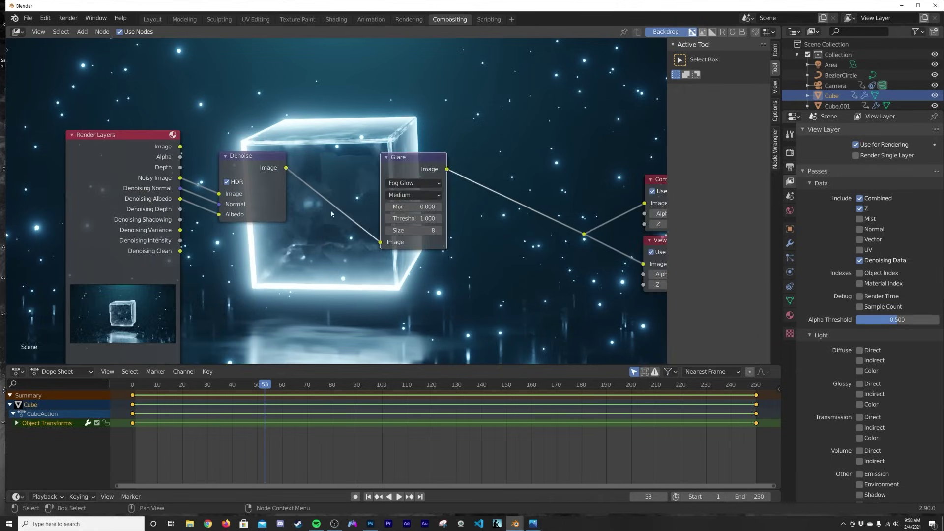
{"action": "middle_click_drag", "start_coordinate": [372, 208], "coordinate": [330, 275]}
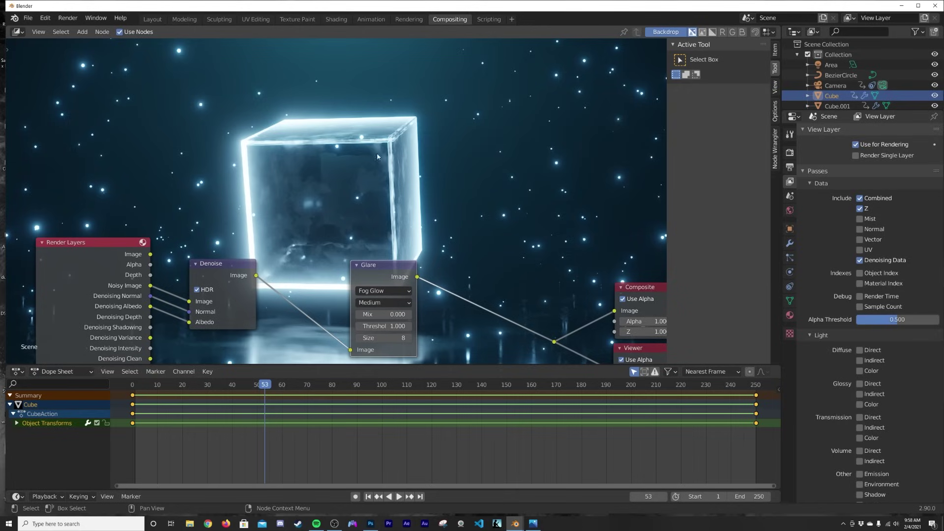
{"action": "middle_click_drag", "start_coordinate": [287, 224], "coordinate": [370, 126]}
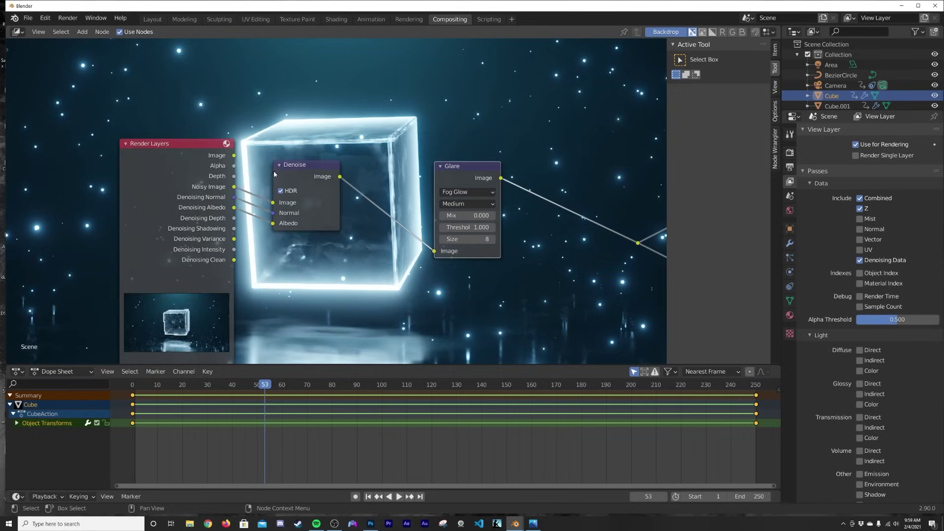
In the Layout workspace, show overlays and gizmos, add a Plain Axes empty, and raise it to about 1.7 m in Z at the cube's centre
{"action": "left_click", "coordinate": [155, 21]}
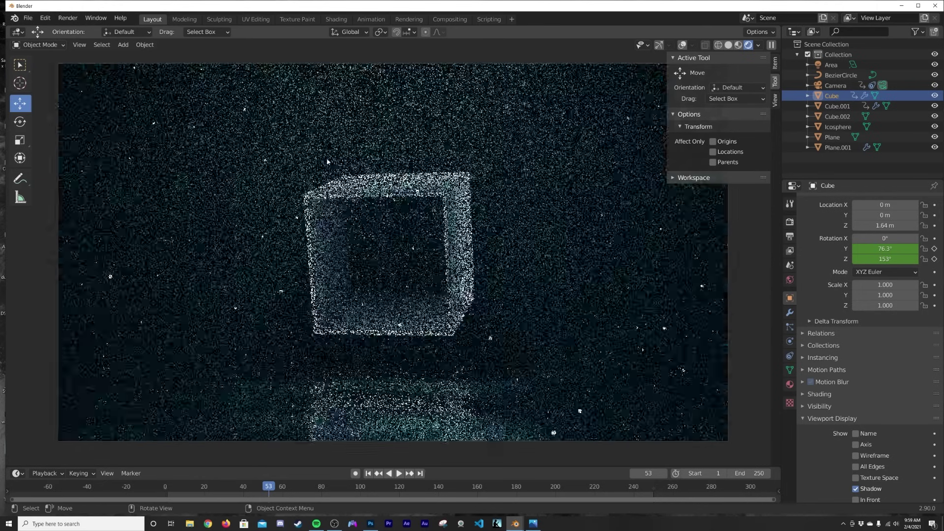
{"action": "key", "text": "shift+a"}
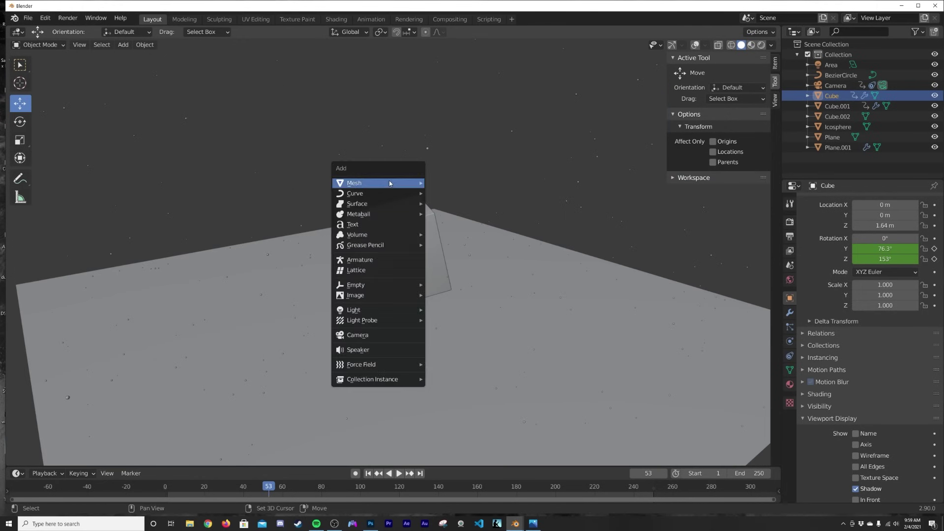
{"action": "left_click", "coordinate": [696, 48]}
{"action": "left_click", "coordinate": [672, 46]}
{"action": "middle_click_drag", "start_coordinate": [467, 178], "coordinate": [447, 152]}
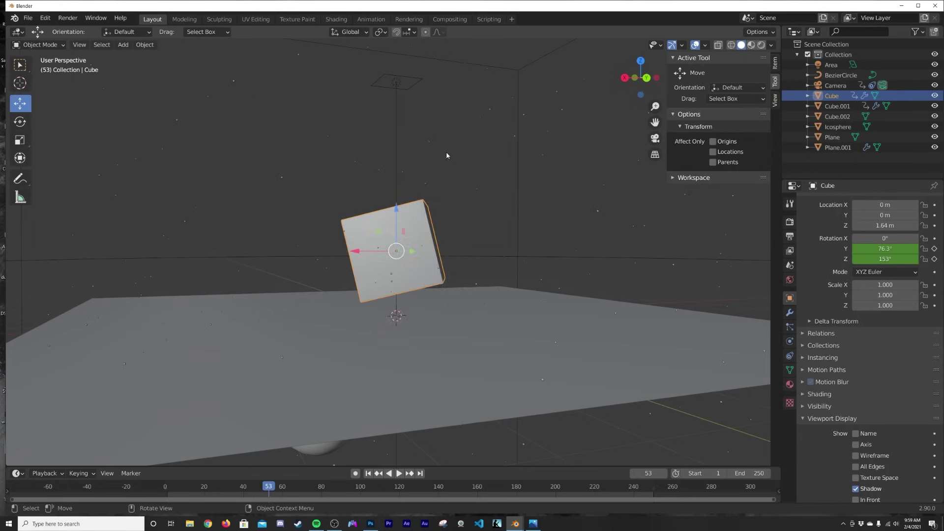
{"action": "key", "text": "shift+a"}
{"action": "mouse_move", "coordinate": [432, 158]}
{"action": "mouse_move", "coordinate": [422, 260]}
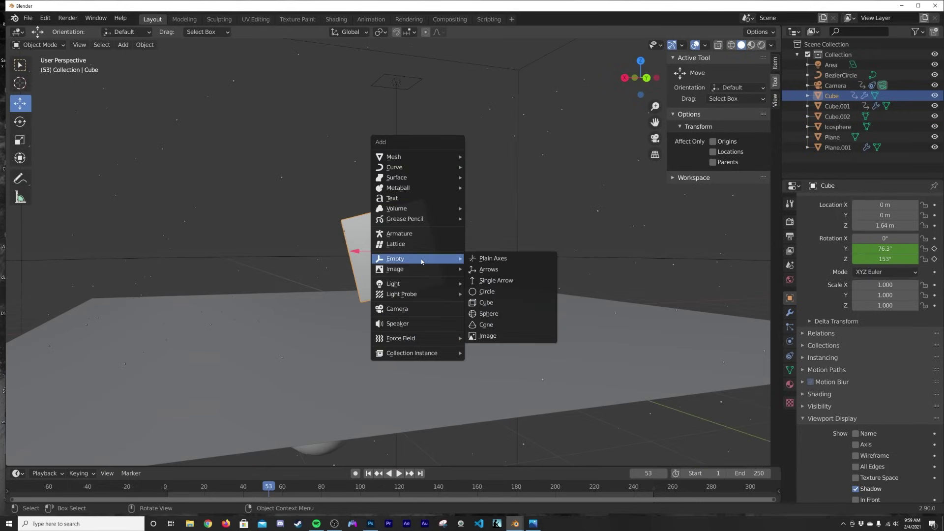
{"action": "left_click", "coordinate": [485, 260]}
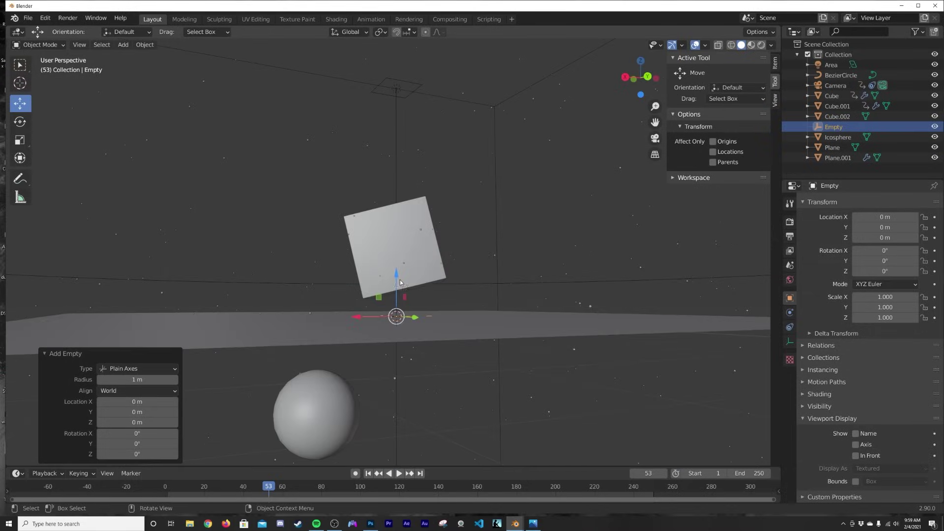
{"action": "left_click_drag", "start_coordinate": [400, 282], "coordinate": [397, 210]}
In the rendered camera view, enable the camera's Depth of Field with the Empty as its focus object
{"action": "key", "text": "KP_0"}
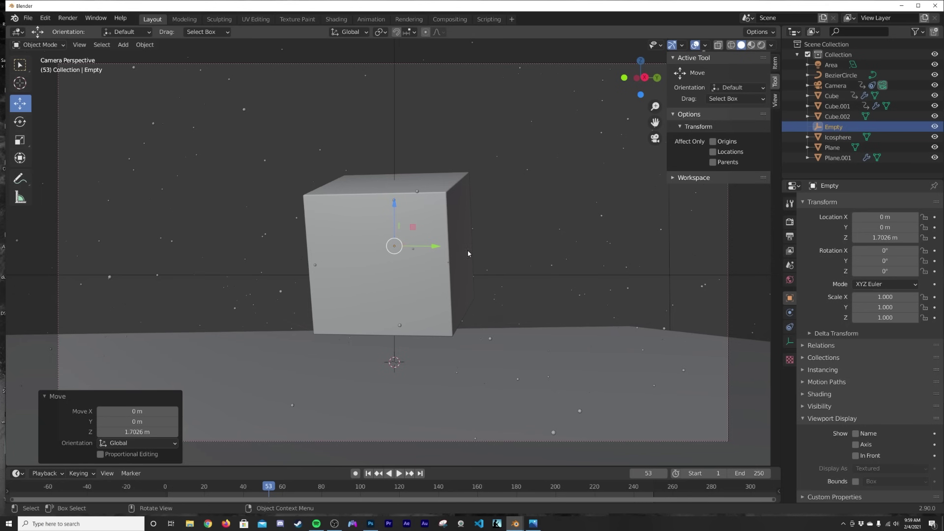
{"action": "key", "text": "z"}
{"action": "left_click", "coordinate": [467, 194]}
{"action": "left_click", "coordinate": [836, 85]}
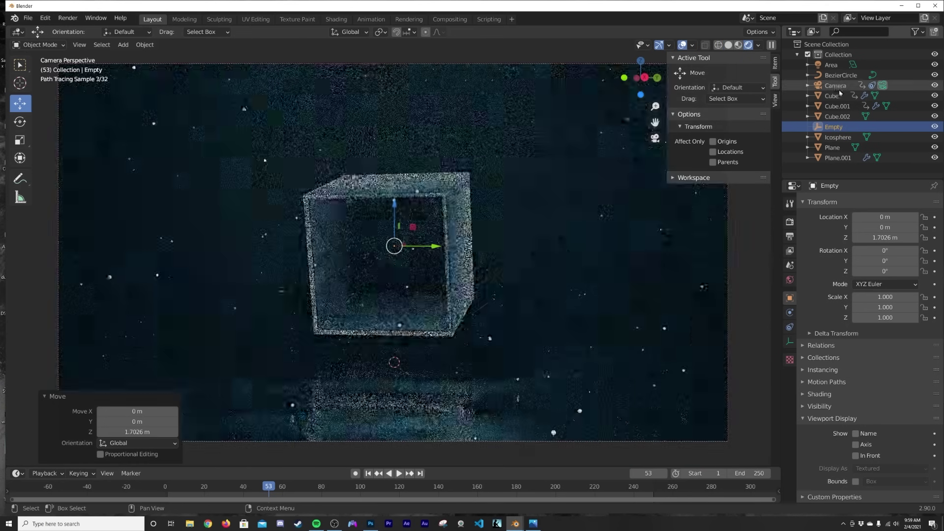
{"action": "left_click", "coordinate": [790, 341]}
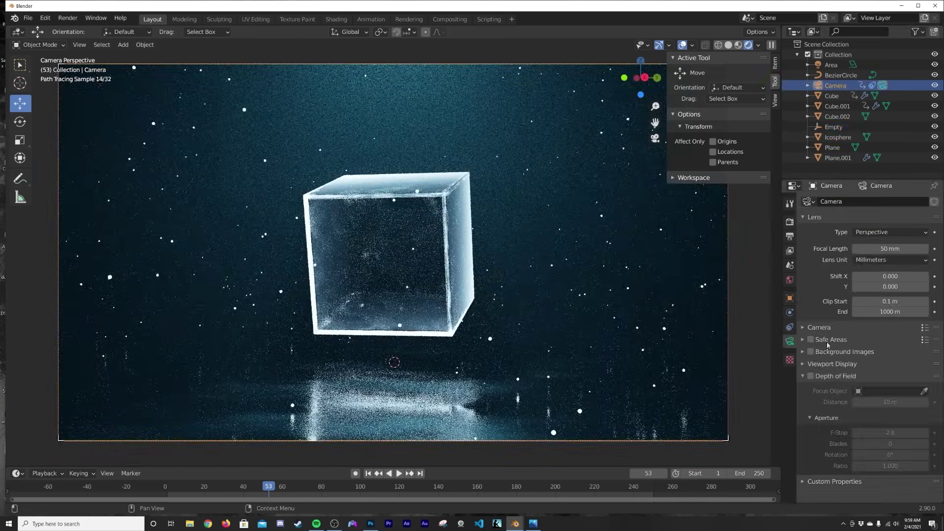
{"action": "left_click", "coordinate": [811, 376]}
{"action": "left_click", "coordinate": [891, 391]}
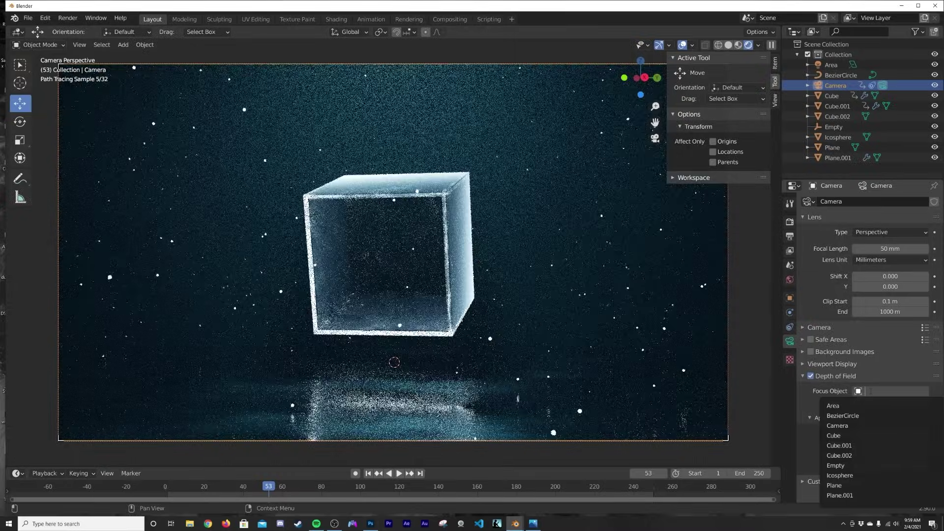
{"action": "left_click", "coordinate": [867, 465]}
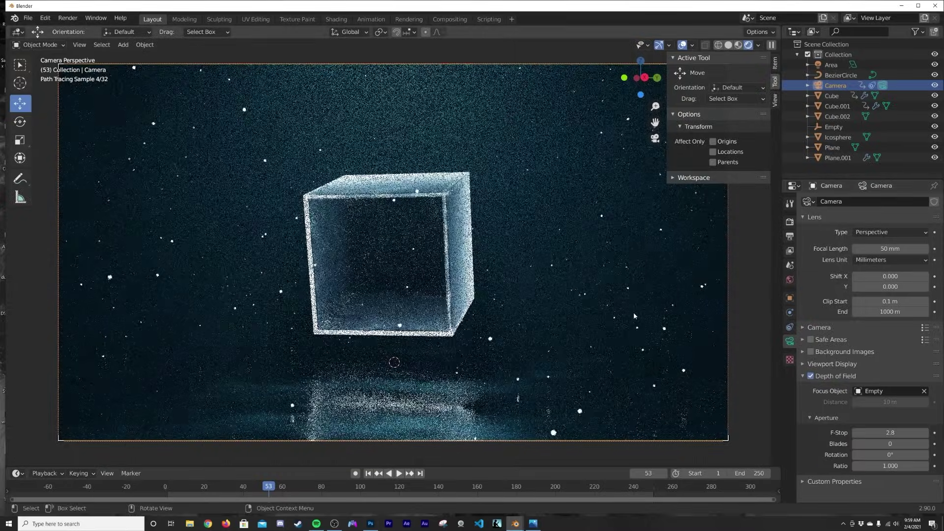
Set the camera's aperture to 16 blades and an F-Stop of 0.4
{"action": "mouse_move", "coordinate": [888, 444]}
{"action": "left_mouse_down"}
{"action": "mouse_move", "coordinate": [924, 444]}
{"action": "mouse_move", "coordinate": [872, 434]}
{"action": "mouse_move", "coordinate": [882, 434]}
{"action": "left_mouse_up"}
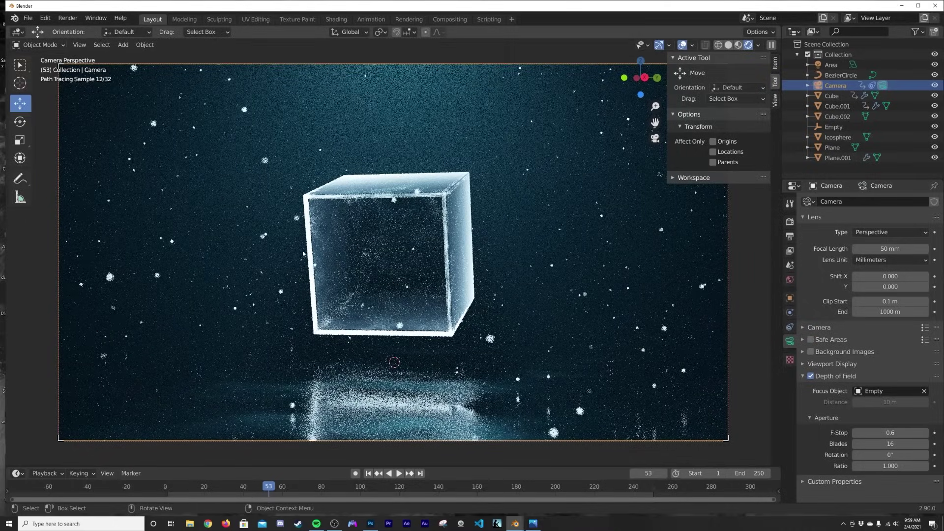
{"action": "left_click_drag", "start_coordinate": [896, 433], "coordinate": [886, 433]}
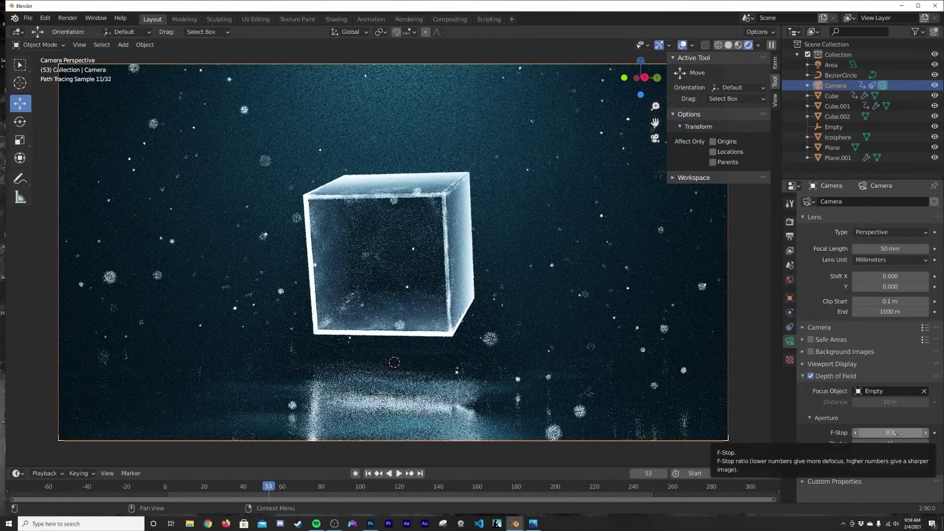
{"action": "left_click", "coordinate": [920, 433]}
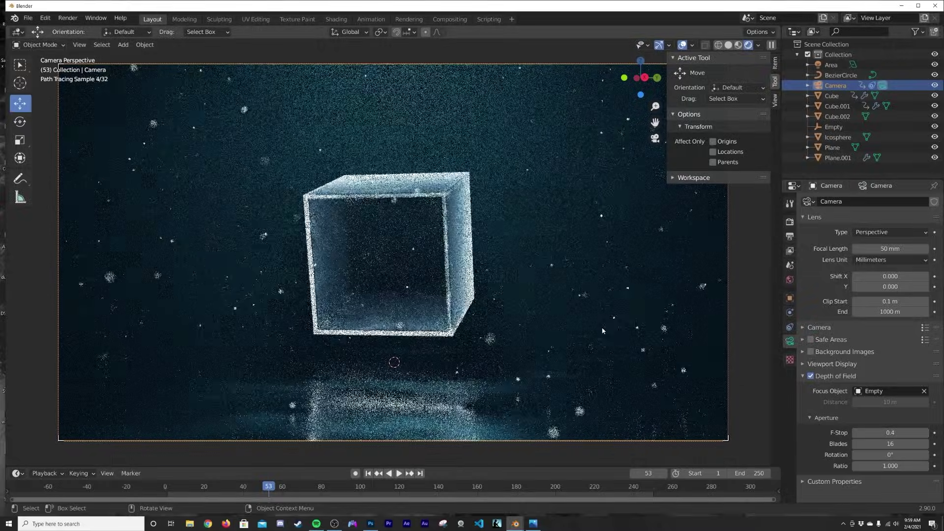
Scale the camera's Bezier circle path down to about 0.827 in solid view to bring the camera closer to the cube
{"action": "key", "text": "z"}
{"action": "left_click", "coordinate": [407, 264]}
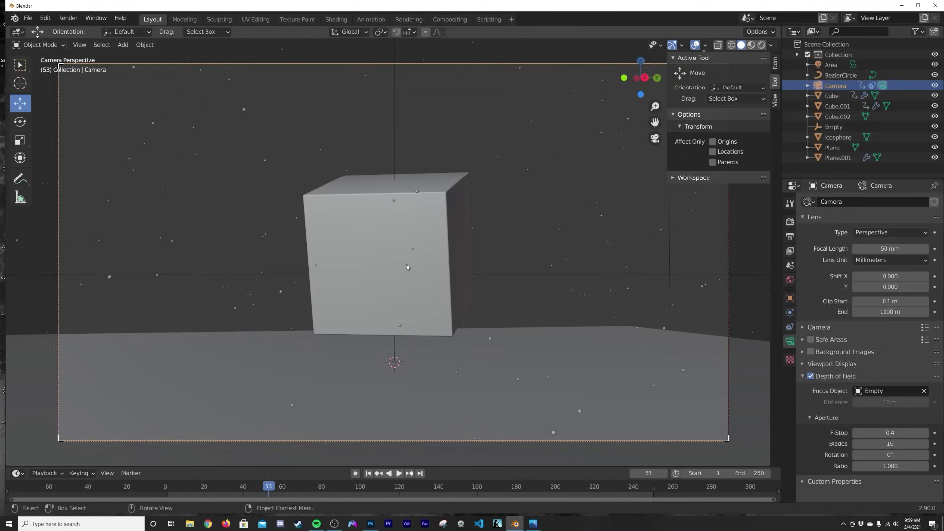
{"action": "left_click", "coordinate": [839, 85]}
{"action": "left_click", "coordinate": [619, 279]}
{"action": "left_click", "coordinate": [662, 275]}
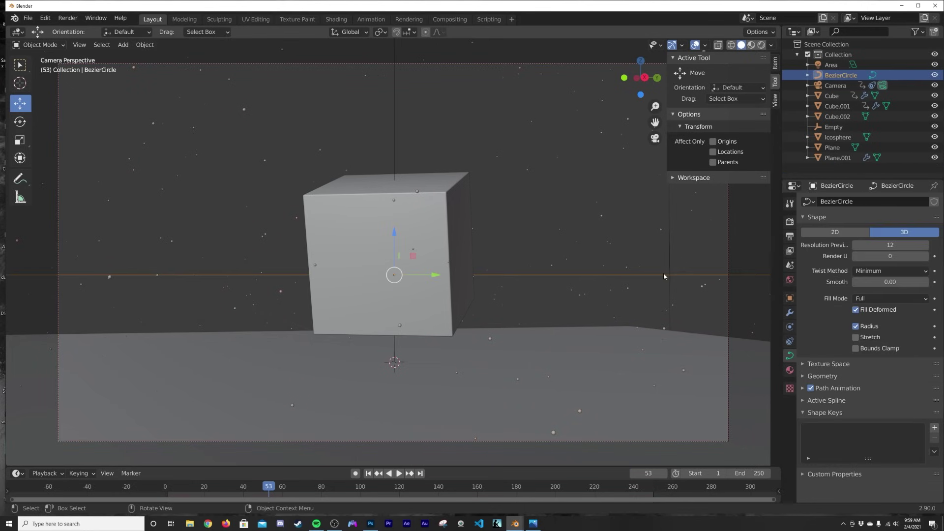
{"action": "key", "text": "s"}
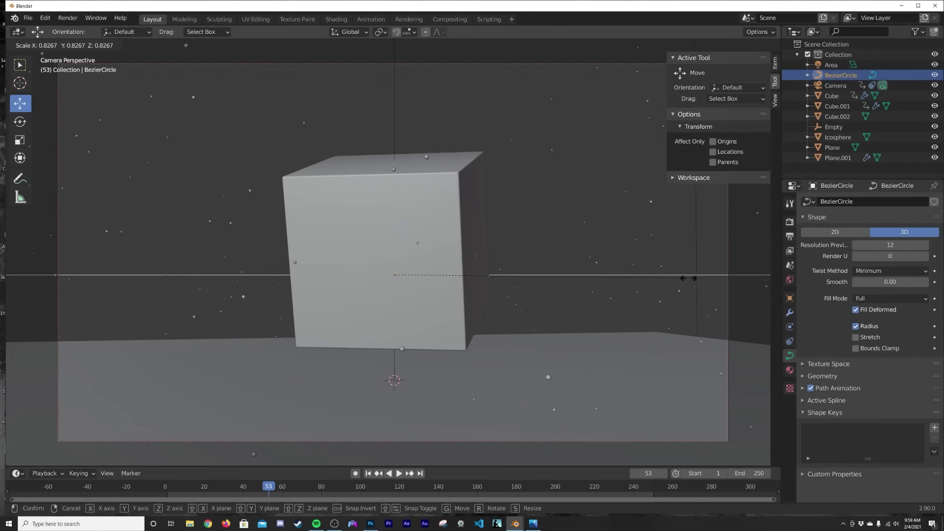
{"action": "left_click", "coordinate": [685, 276]}
Play the animation in Material Preview up to frame 121 and examine that frame in rendered shading
{"action": "key", "text": "z"}
{"action": "left_click", "coordinate": [586, 238]}
{"action": "key", "text": "z"}
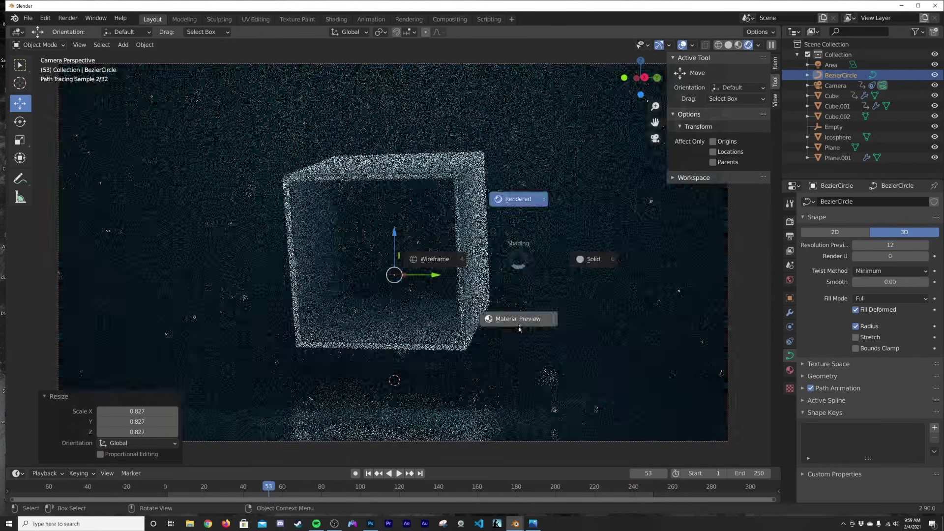
{"action": "left_click", "coordinate": [515, 311]}
{"action": "key", "text": "space"}
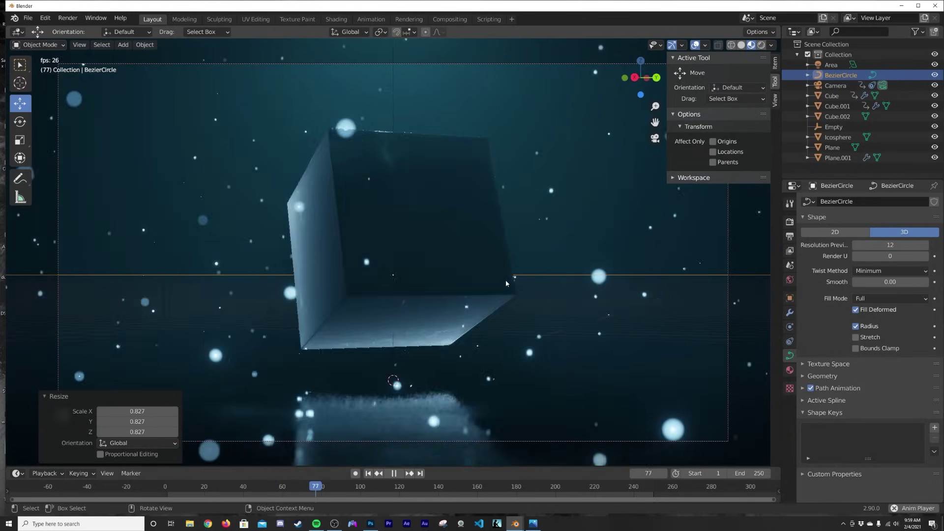
{"action": "key", "text": "space"}
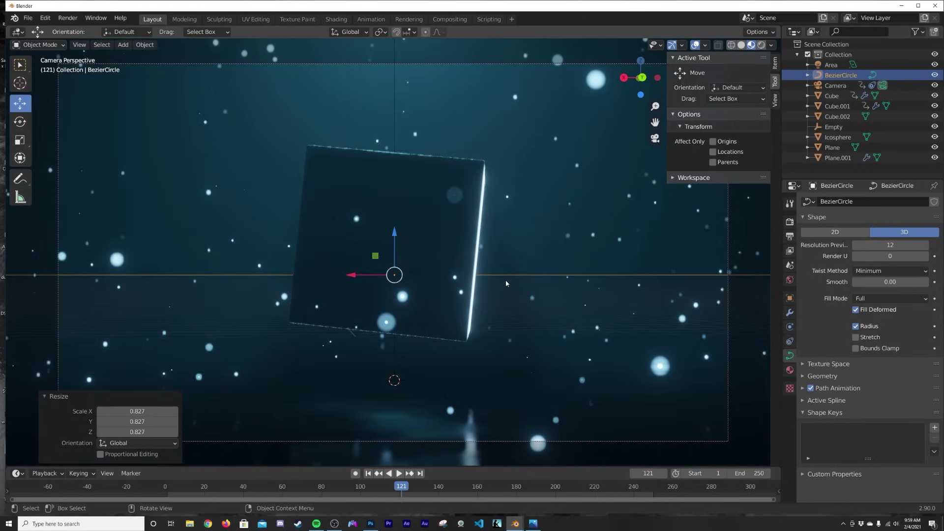
{"action": "key", "text": "z"}
{"action": "left_click", "coordinate": [464, 216]}
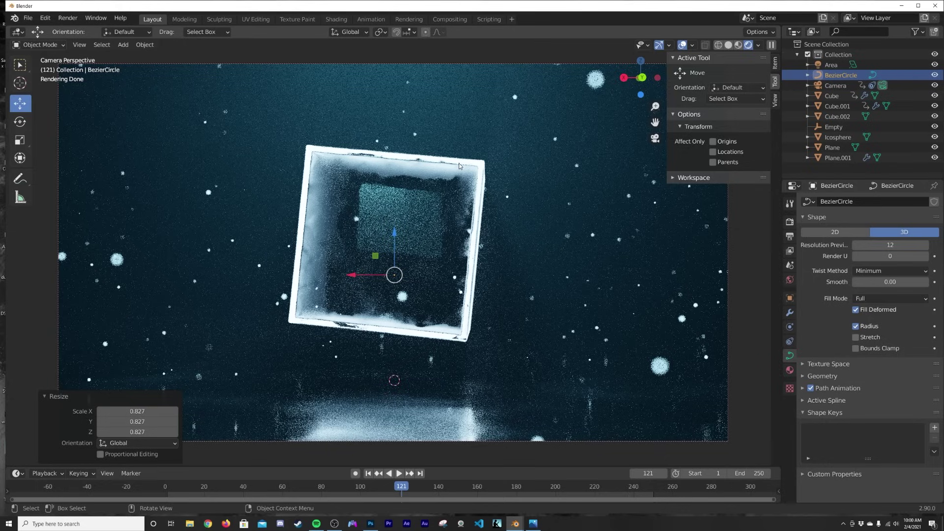
Set the Cycles render samples to 200
{"action": "left_click", "coordinate": [790, 221]}
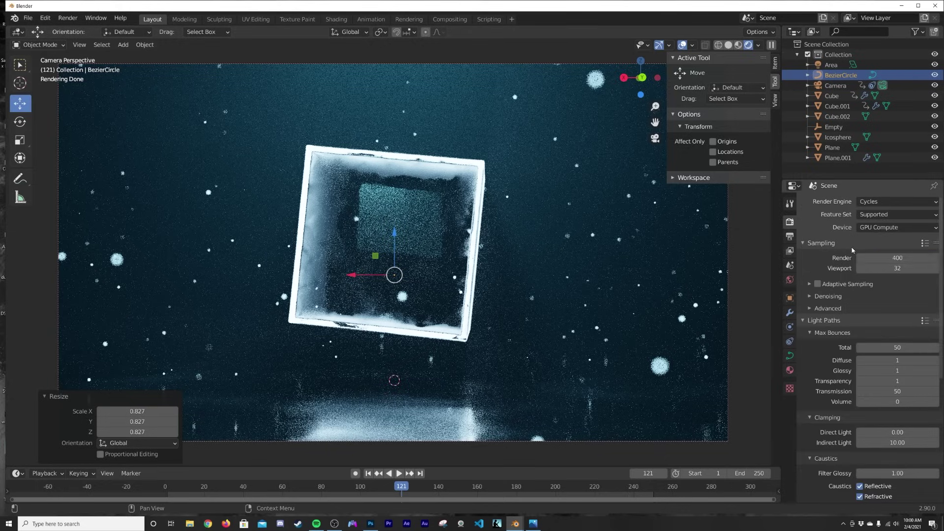
{"action": "left_click", "coordinate": [908, 257]}
{"action": "type", "text": "200"}
{"action": "key", "text": "Return"}
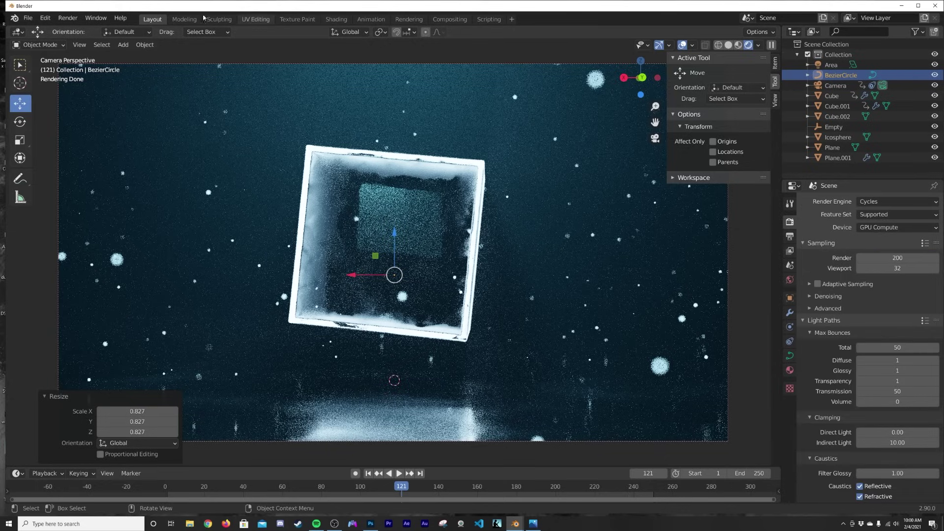
Render a still image of frame 121 and put the render window away
{"action": "left_click", "coordinate": [69, 18]}
{"action": "left_click", "coordinate": [83, 29]}
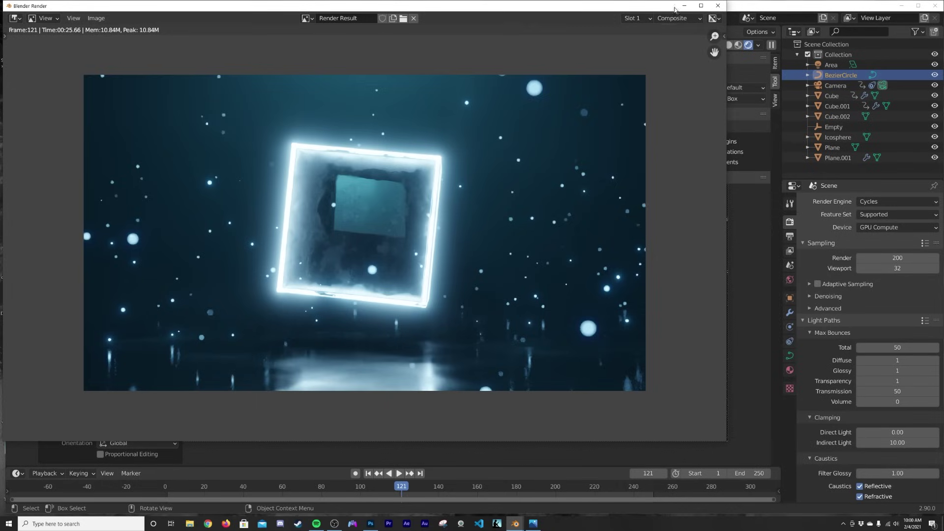
{"action": "left_click", "coordinate": [684, 6]}
{"action": "left_click", "coordinate": [93, 19]}
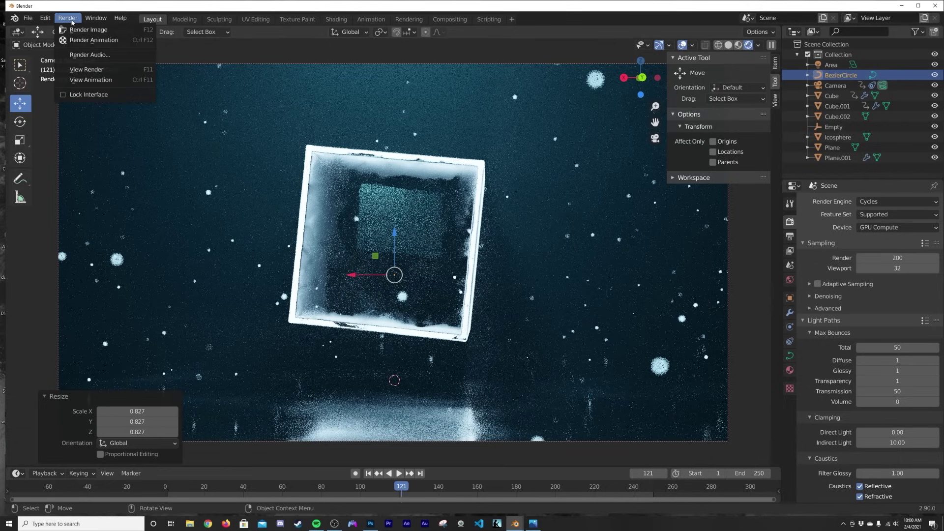
Set the output file format to FFmpeg video with an MPEG-4 container
{"action": "left_click", "coordinate": [790, 237]}
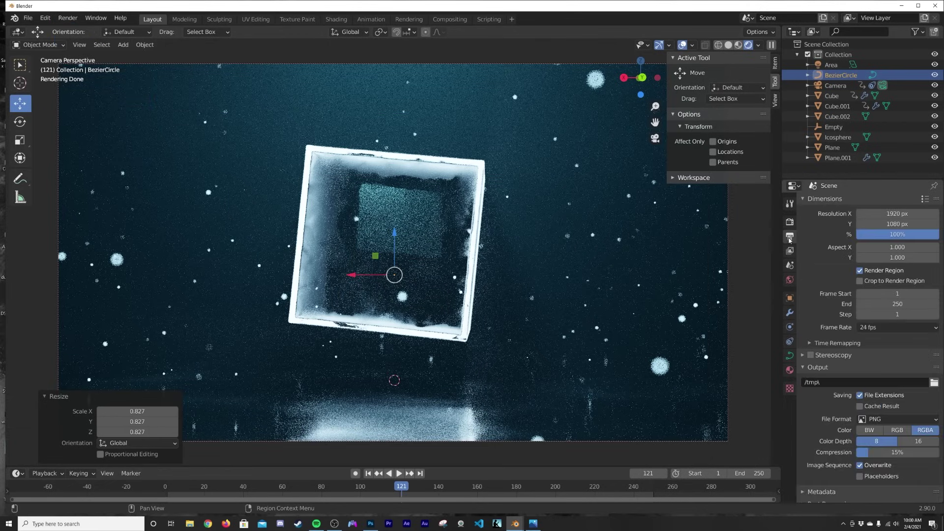
{"action": "left_click", "coordinate": [889, 419]}
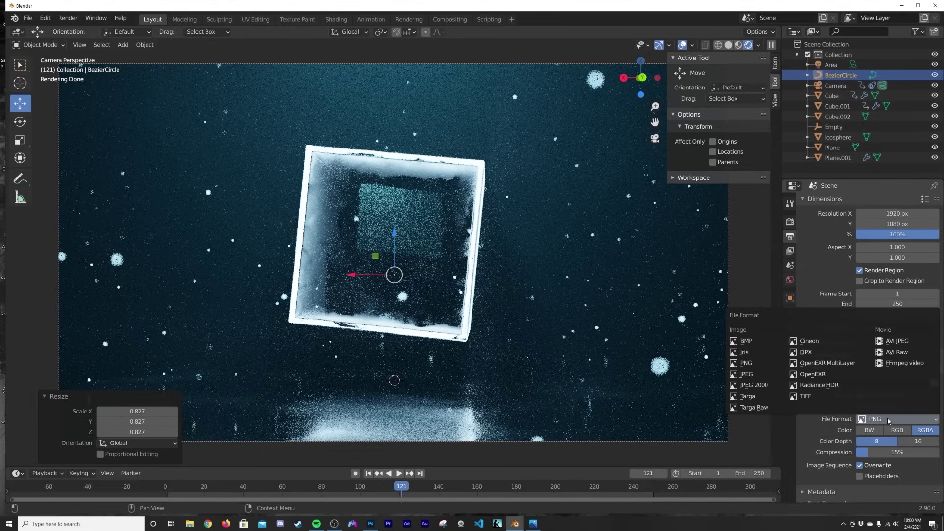
{"action": "left_click", "coordinate": [901, 364]}
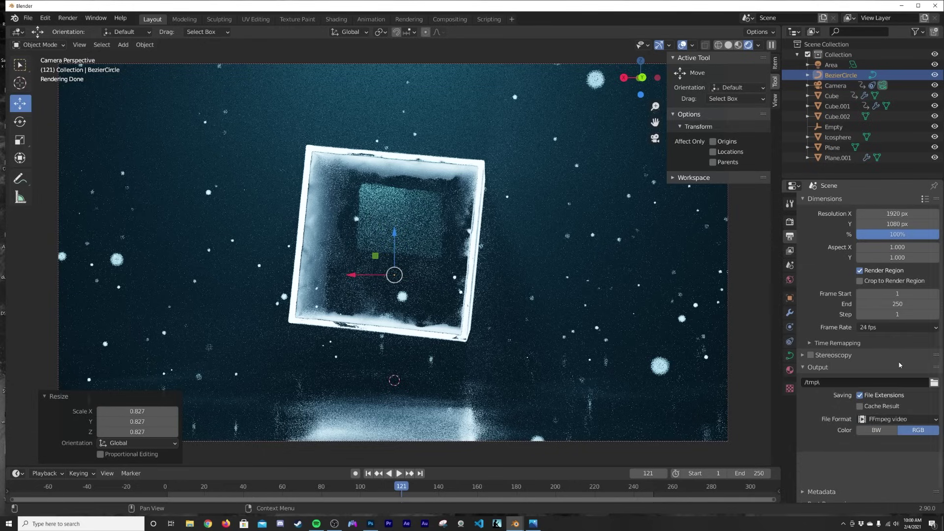
{"action": "left_click", "coordinate": [838, 447]}
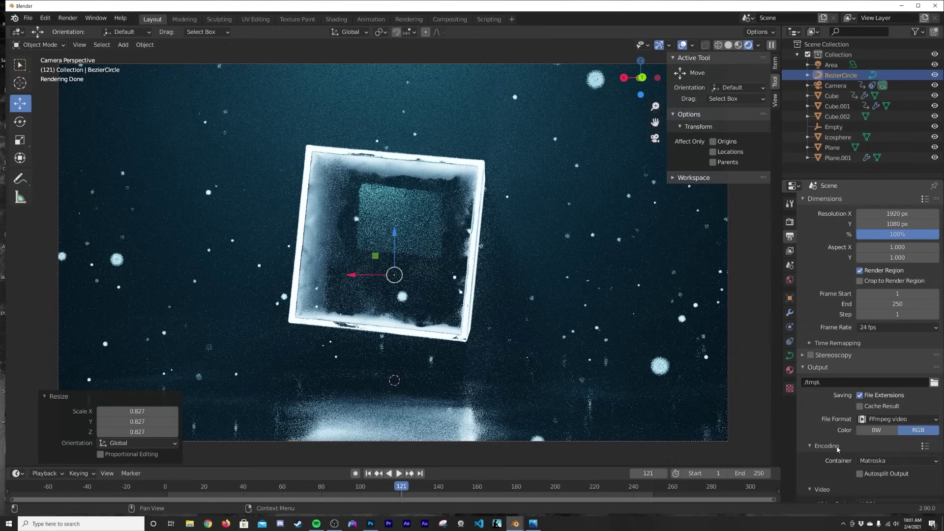
{"action": "left_click", "coordinate": [873, 460]}
{"action": "left_click", "coordinate": [880, 431]}
Set the video output quality to Perceptually lossless
{"action": "scroll", "coordinate": [880, 433], "scroll_direction": "down", "scroll_amount": 3}
{"action": "left_click", "coordinate": [883, 444]}
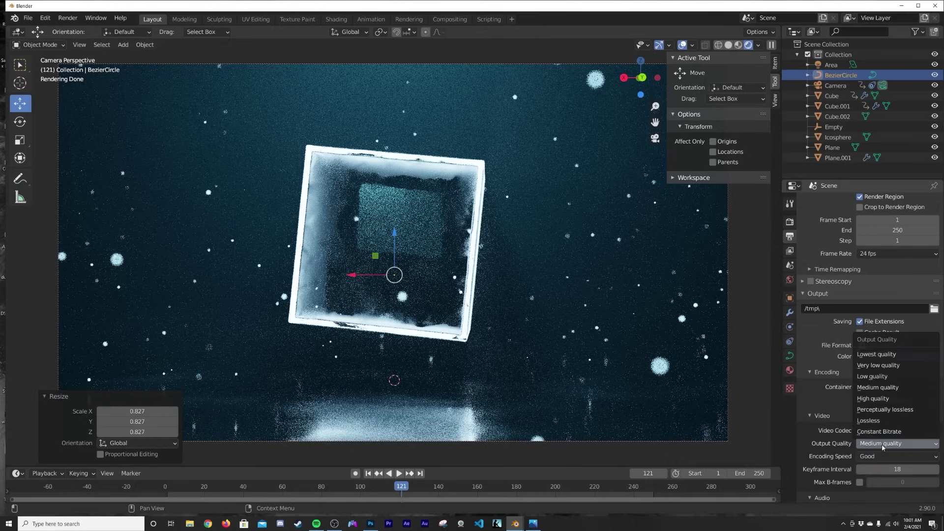
{"action": "left_click", "coordinate": [885, 418]}
{"action": "scroll", "coordinate": [885, 416], "scroll_direction": "down", "scroll_amount": 2}
{"action": "scroll", "coordinate": [886, 417], "scroll_direction": "up", "scroll_amount": 4}
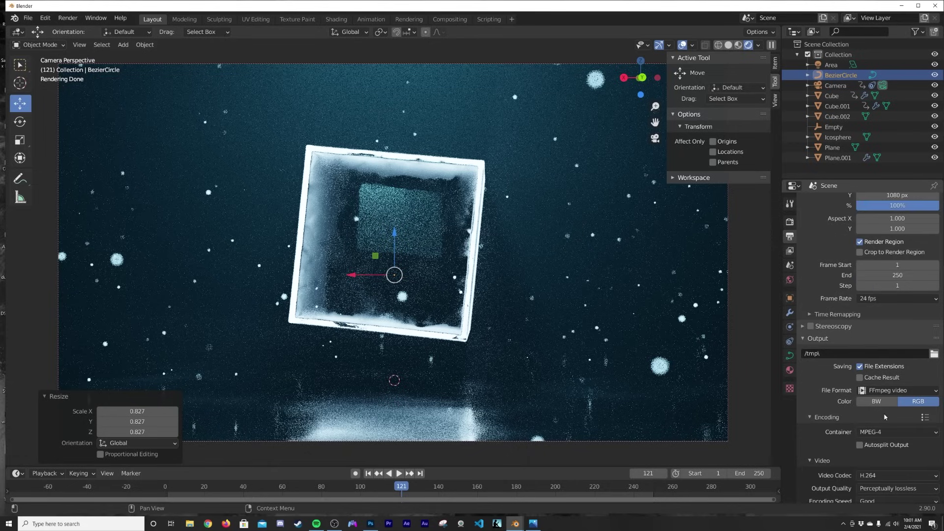
{"action": "left_click", "coordinate": [63, 20]}
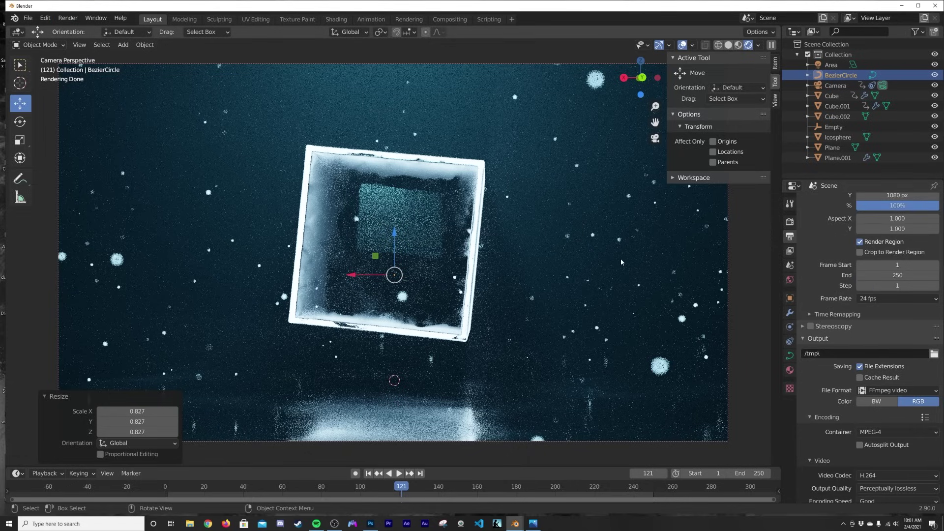